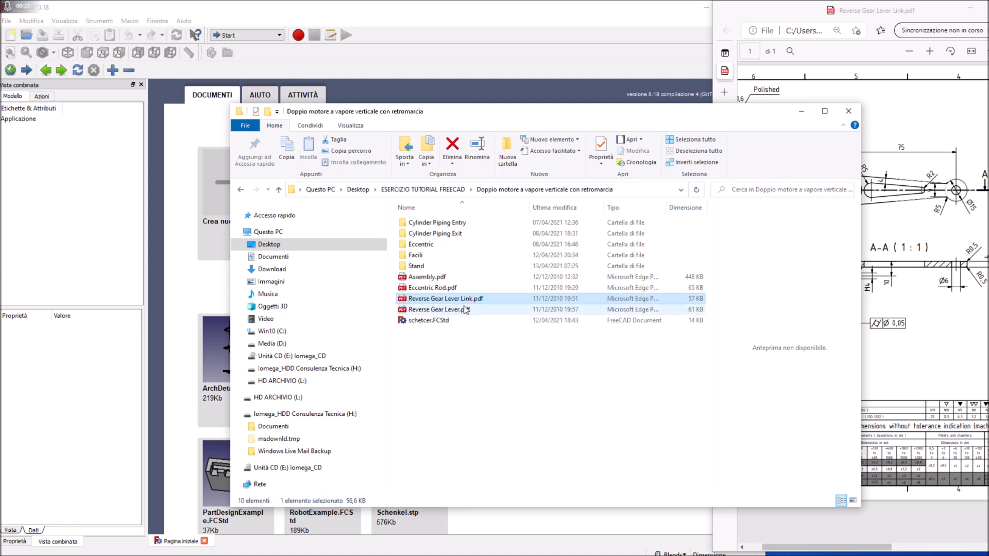
- Copy the file name "Reverse Gear Lever Link" from the PDF in the project folder and minimize the folder window
{"action": "left_click", "coordinate": [447, 301]}
{"action": "key", "text": "ctrl+c"}
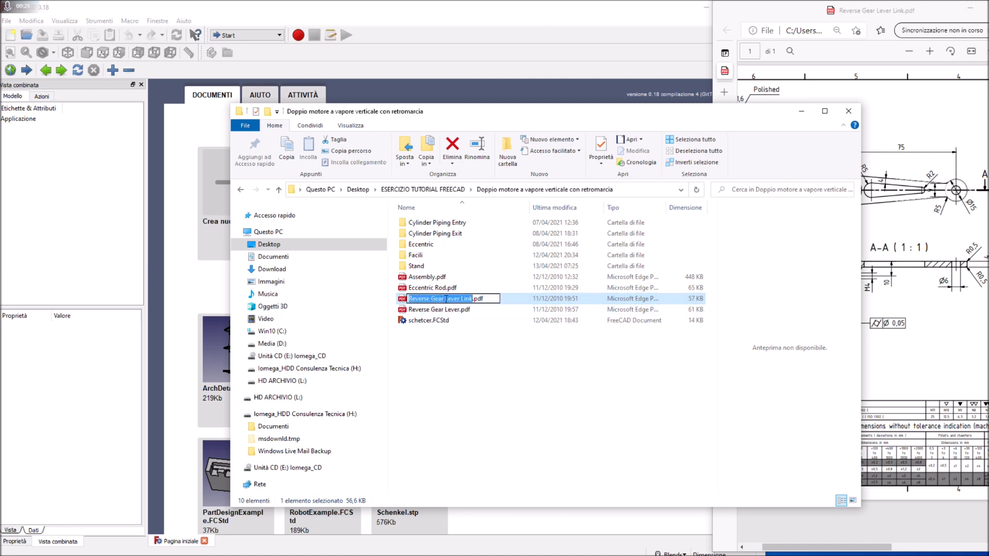
{"action": "right_click", "coordinate": [460, 300]}
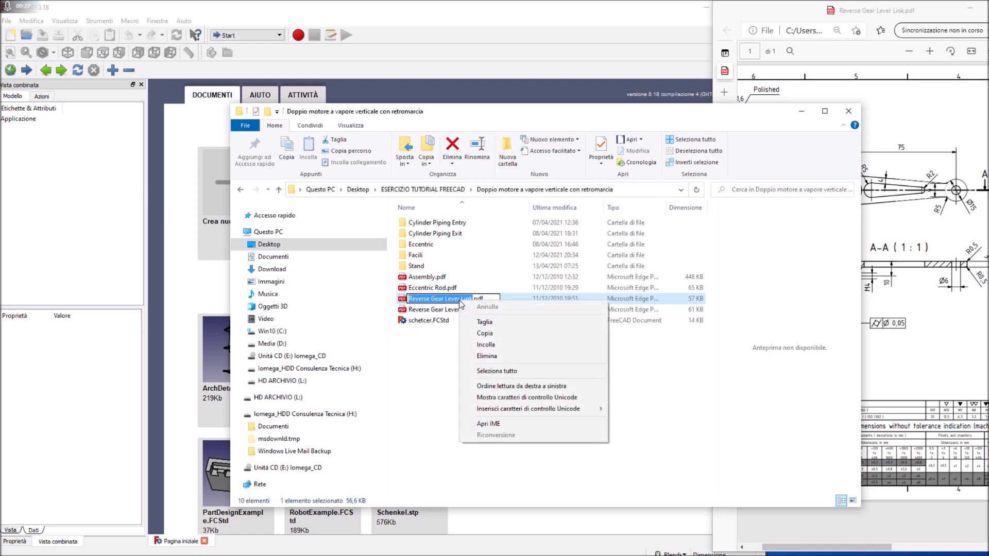
{"action": "left_click", "coordinate": [477, 333]}
{"action": "left_click", "coordinate": [801, 110]}
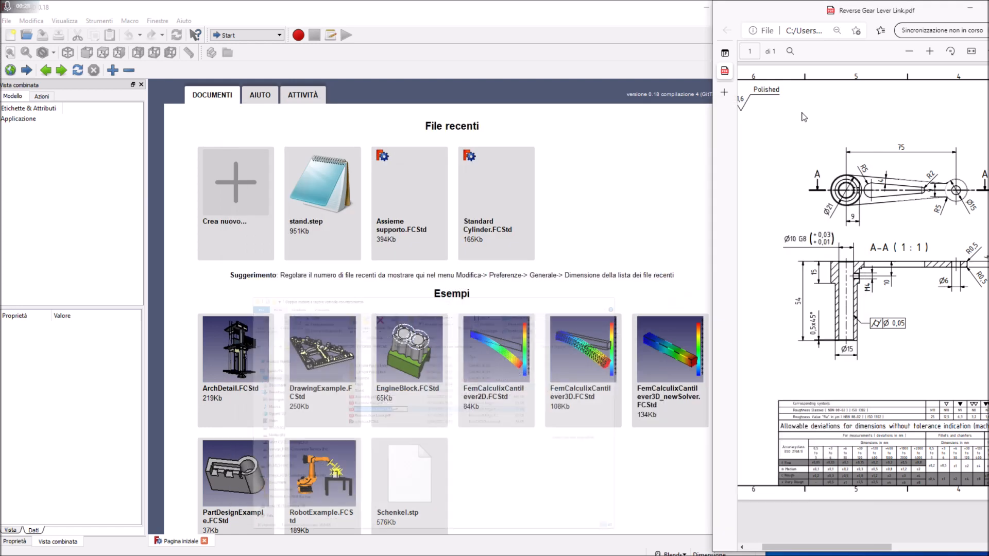
- Examine the Reverse Gear Lever Link drawing enlarged in the PDF viewer, checking its views and dimensions, and restore the viewer's size
{"action": "left_click_drag", "start_coordinate": [988, 22], "coordinate": [382, 23]}
{"action": "double_click", "coordinate": [382, 23]}
{"action": "left_click", "coordinate": [431, 47]}
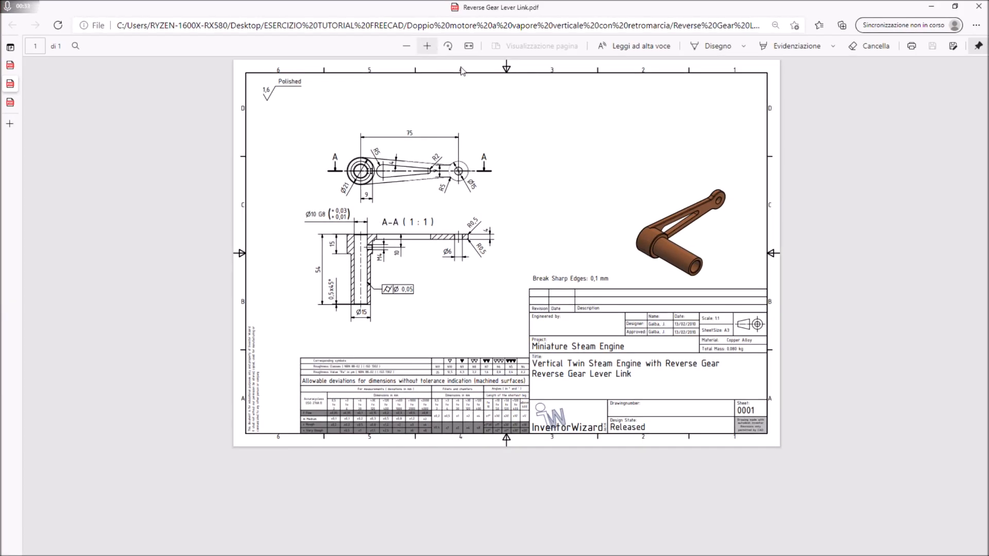
{"action": "left_click", "coordinate": [467, 48]}
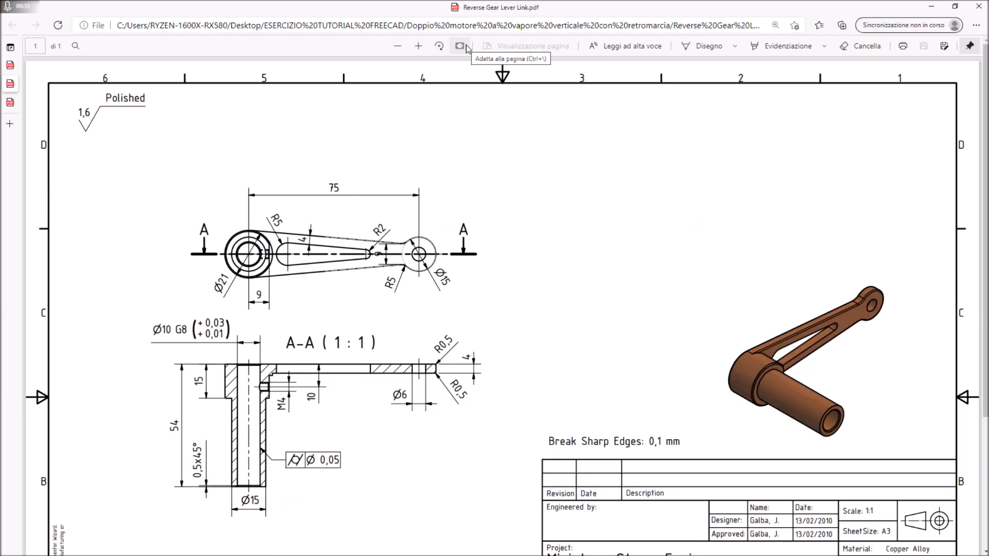
{"action": "scroll", "coordinate": [480, 374], "scroll_direction": "down", "scroll_amount": 1}
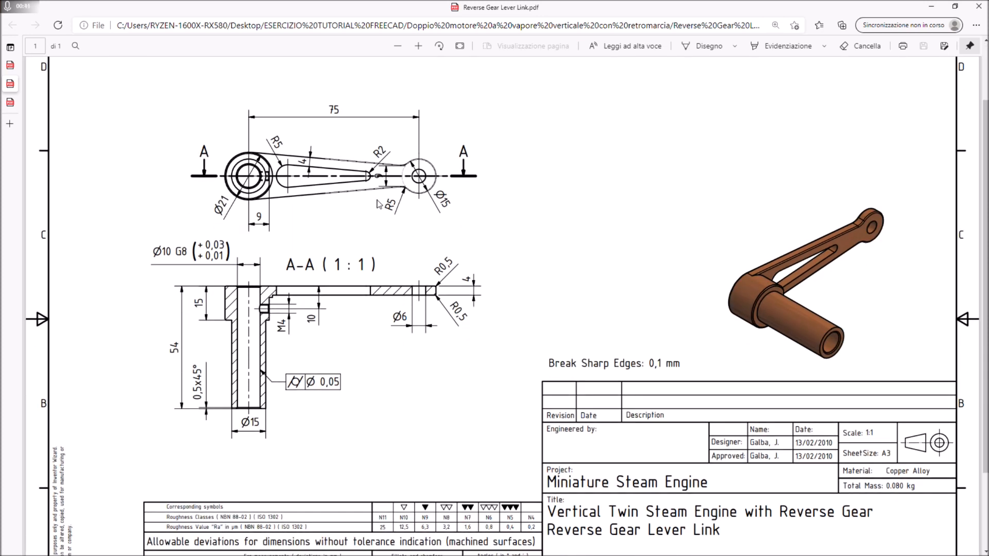
{"action": "double_click", "coordinate": [384, 11]}
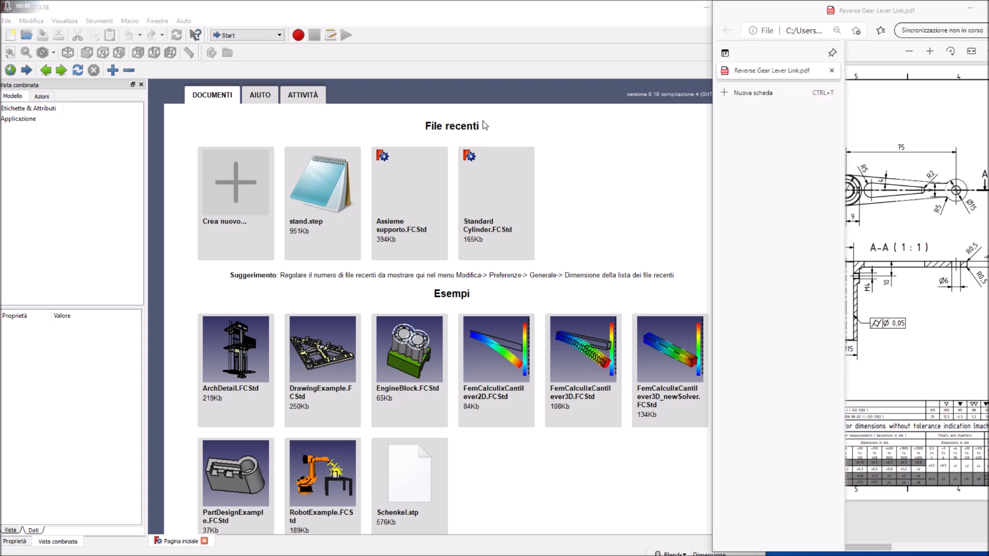
- Create a new FreeCAD document and save it in the Stand folder as "Reverse Gear Lever Link"
{"action": "left_click", "coordinate": [238, 198]}
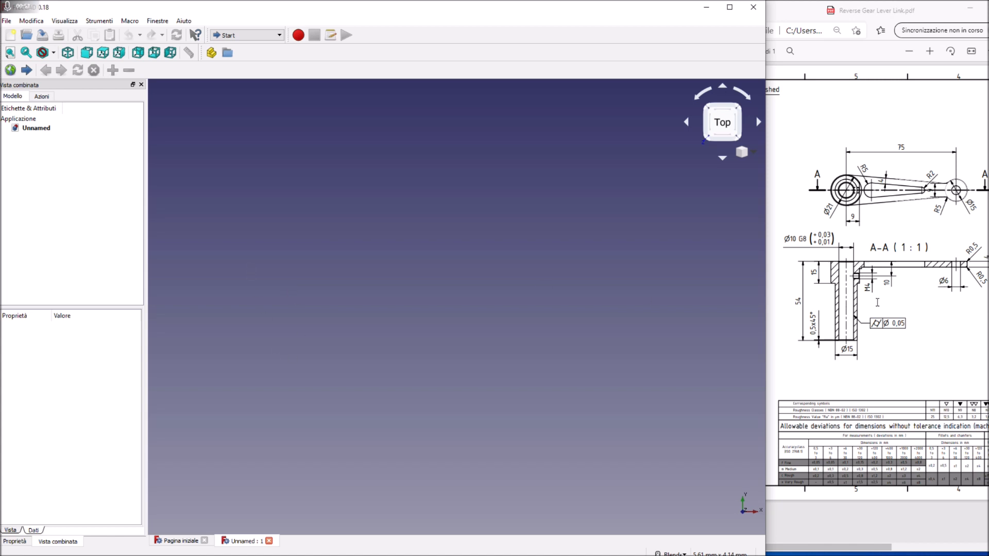
{"action": "left_click", "coordinate": [43, 35]}
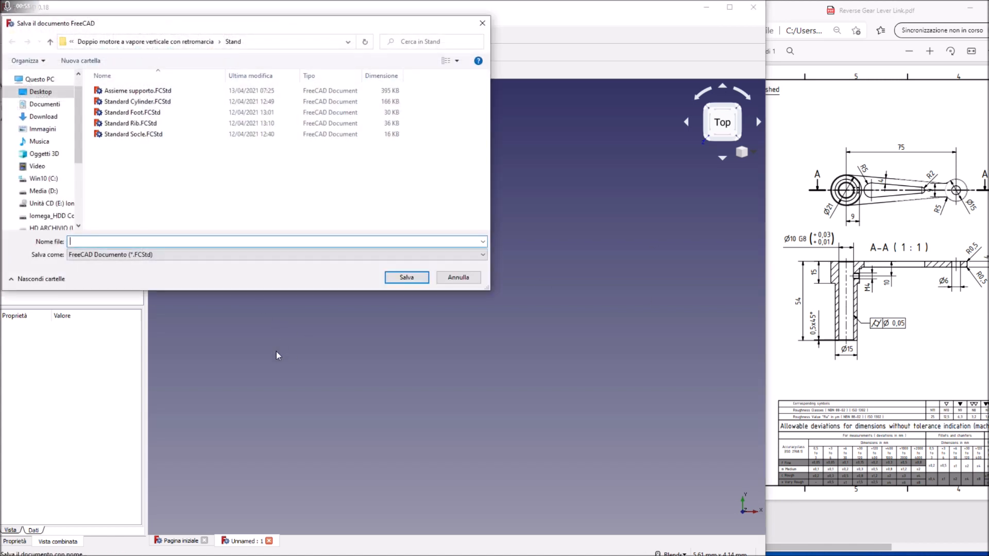
{"action": "right_click", "coordinate": [134, 241]}
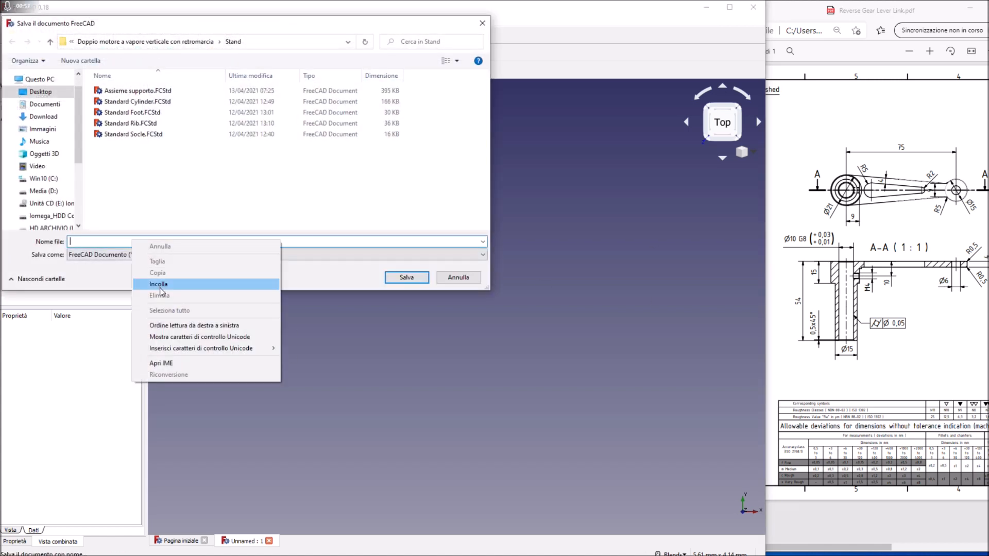
{"action": "left_click", "coordinate": [160, 285]}
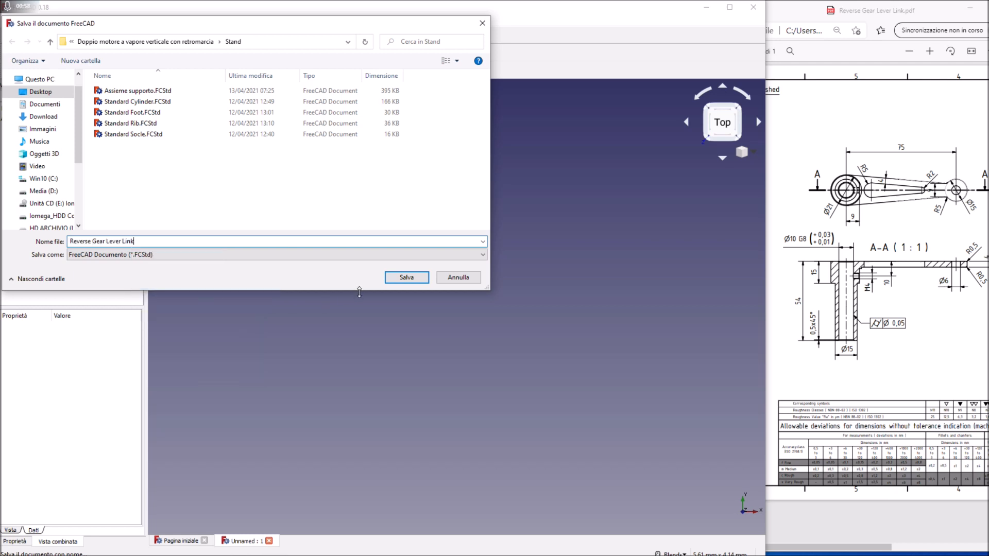
{"action": "left_click", "coordinate": [406, 278]}
- Display the origin axes and start a new sketch on the XY plane in the Sketcher workbench
{"action": "left_click", "coordinate": [64, 21]}
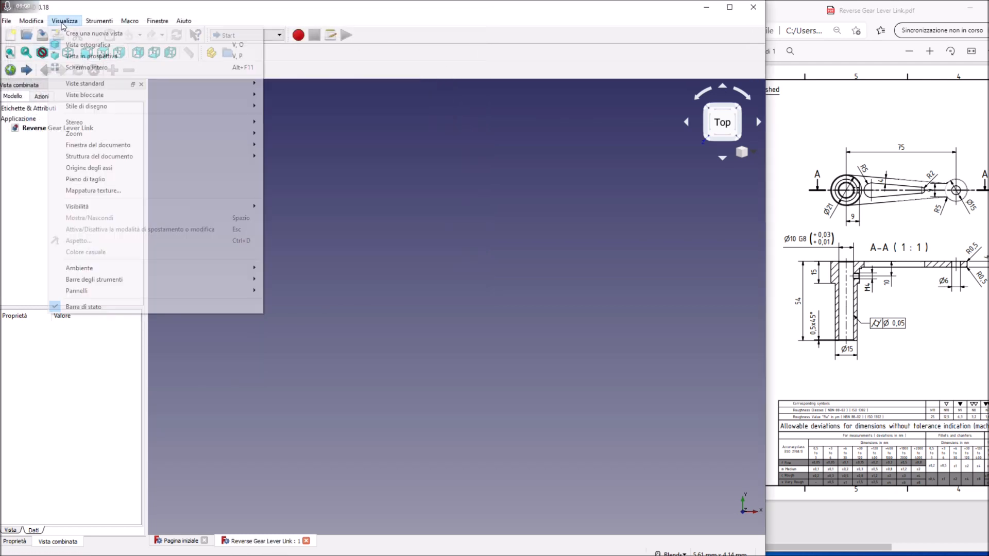
{"action": "left_click", "coordinate": [99, 169]}
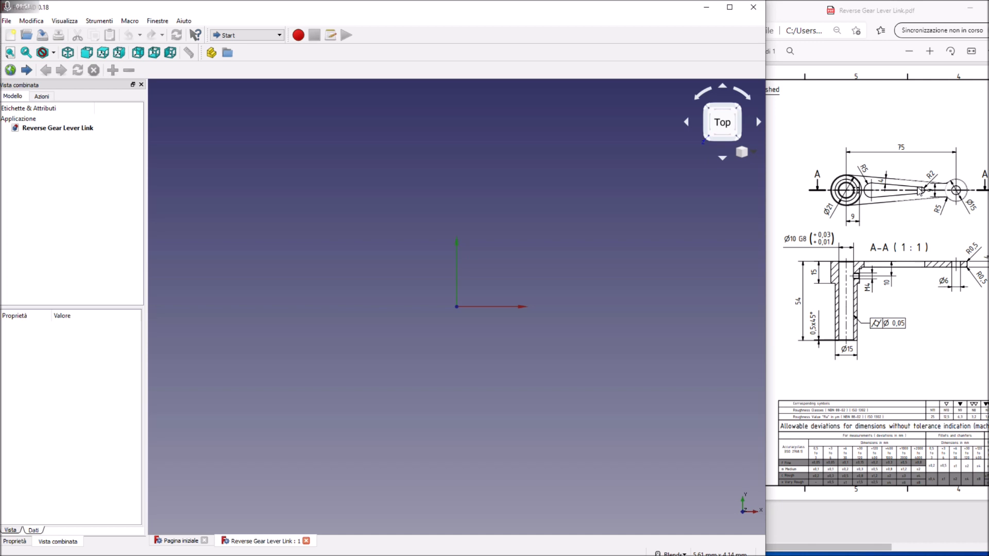
{"action": "left_click", "coordinate": [281, 38]}
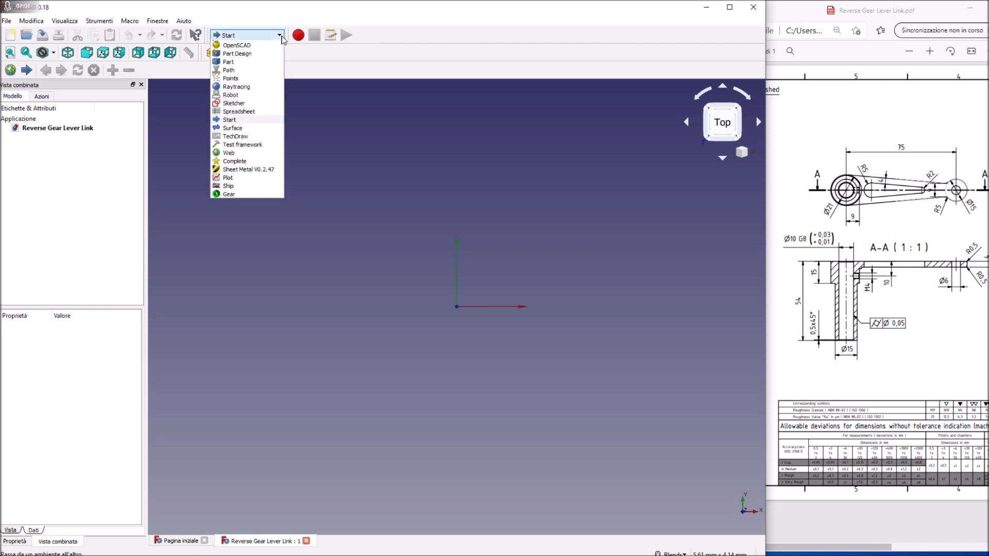
{"action": "left_click", "coordinate": [248, 178]}
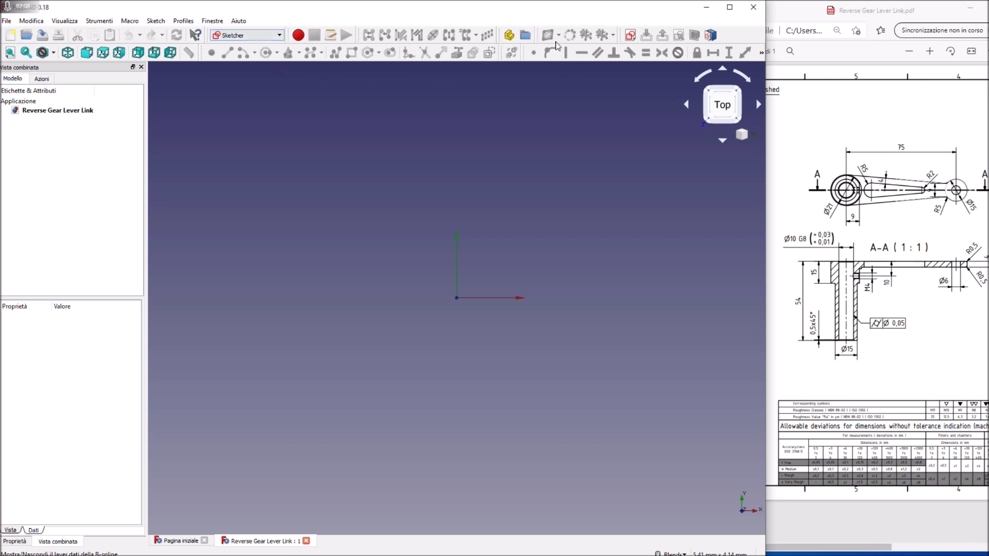
{"action": "left_click", "coordinate": [631, 35]}
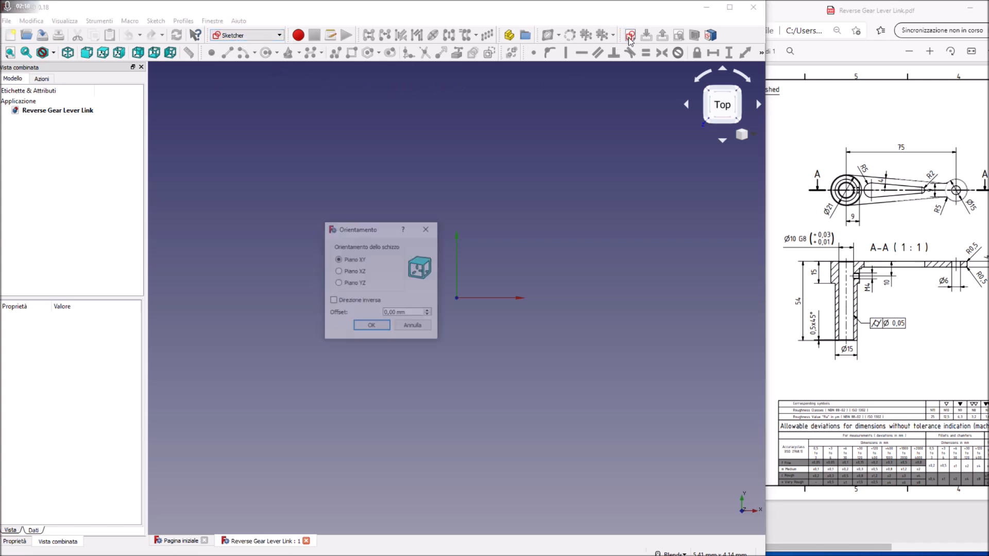
{"action": "left_click", "coordinate": [370, 327]}
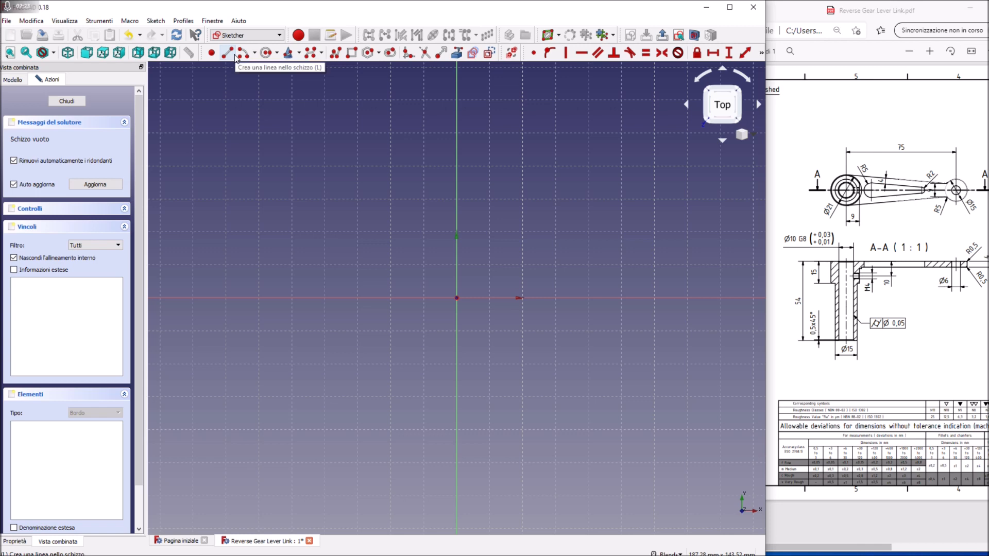
- Sketch two separate circles above the horizontal axis, the left with about 9.3 mm radius and the right with about 8.1 mm
{"action": "left_click", "coordinate": [266, 53]}
{"action": "left_click", "coordinate": [305, 149]}
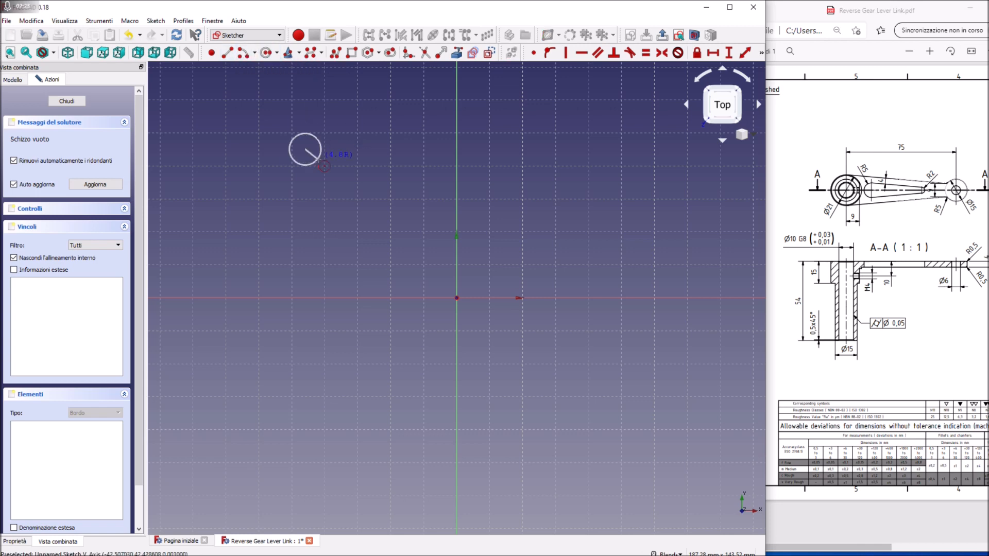
{"action": "left_click", "coordinate": [328, 170]}
{"action": "left_click", "coordinate": [618, 134]}
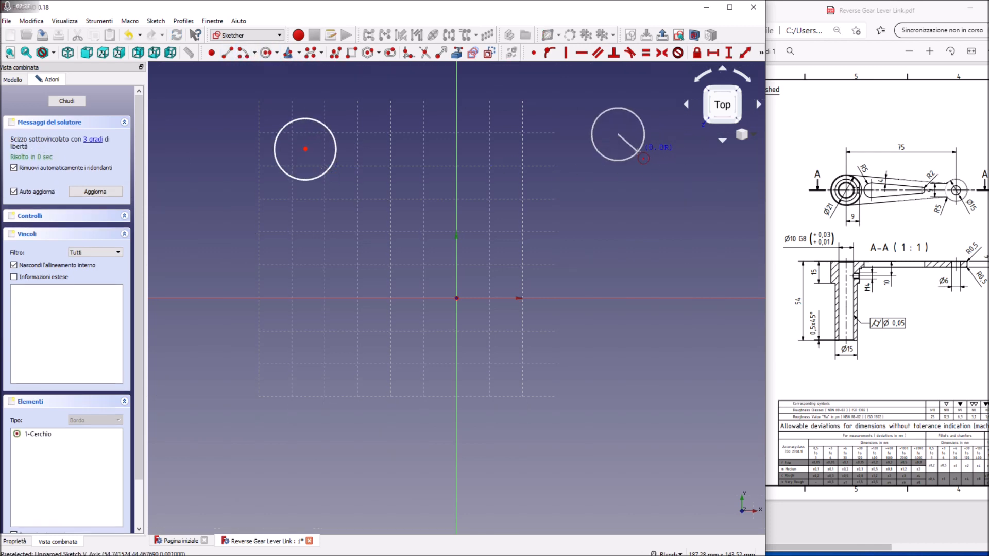
{"action": "left_click", "coordinate": [642, 122]}
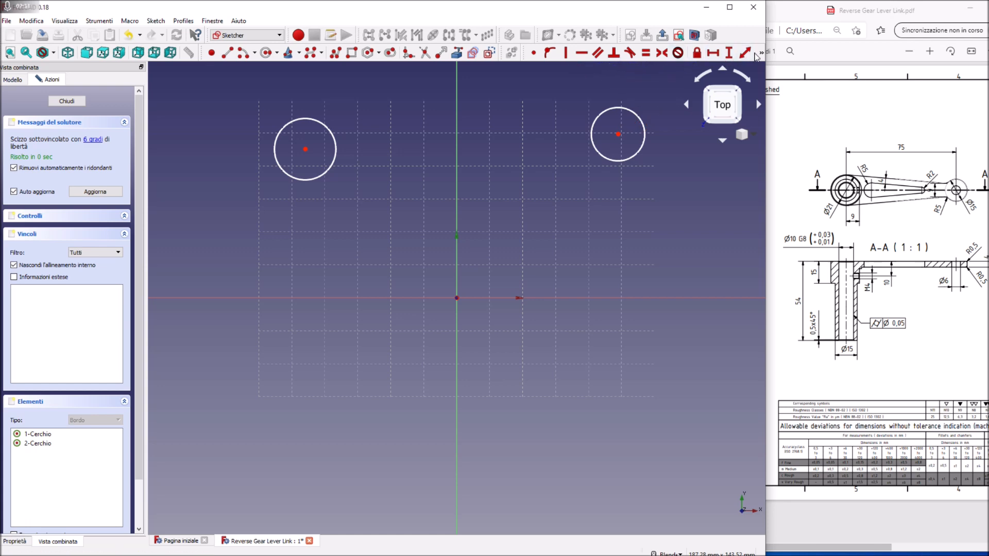
- Bring all constraint tools into view and constrain the left circle's radius to 10.5 mm and the right circle's to 7.5 mm
{"action": "mouse_move", "coordinate": [527, 52]}
{"action": "left_mouse_down"}
{"action": "mouse_move", "coordinate": [582, 43]}
{"action": "mouse_move", "coordinate": [359, 71]}
{"action": "left_mouse_up"}
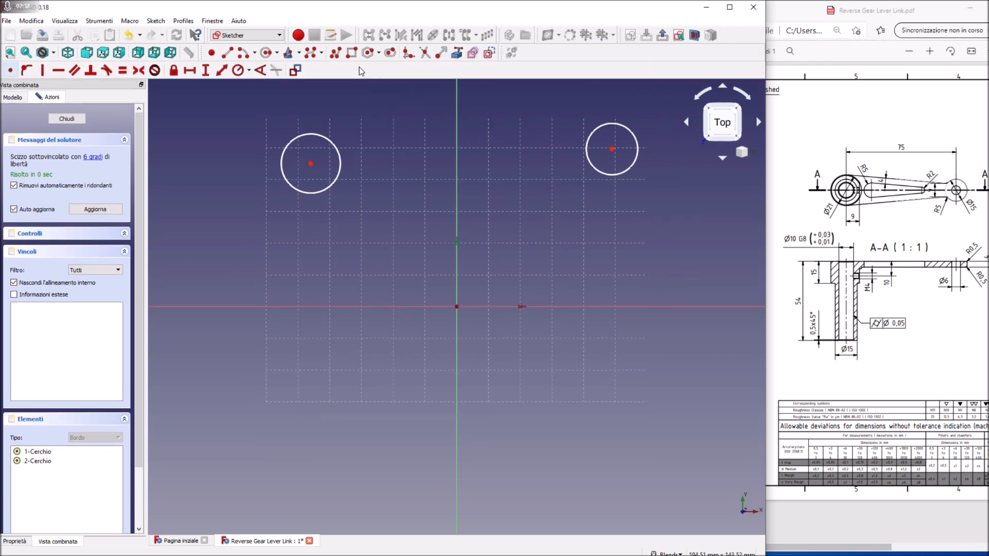
{"action": "left_click", "coordinate": [237, 71]}
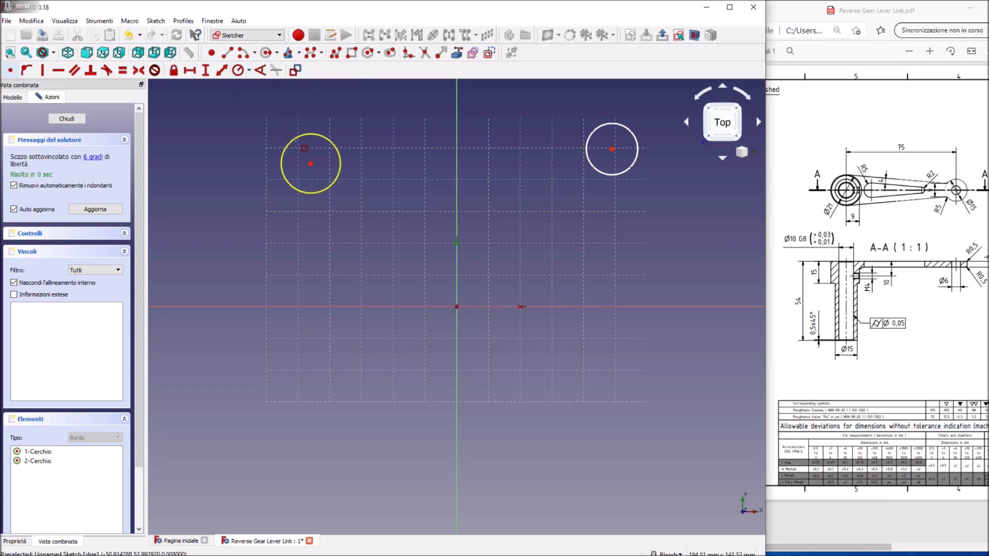
{"action": "left_click", "coordinate": [297, 142]}
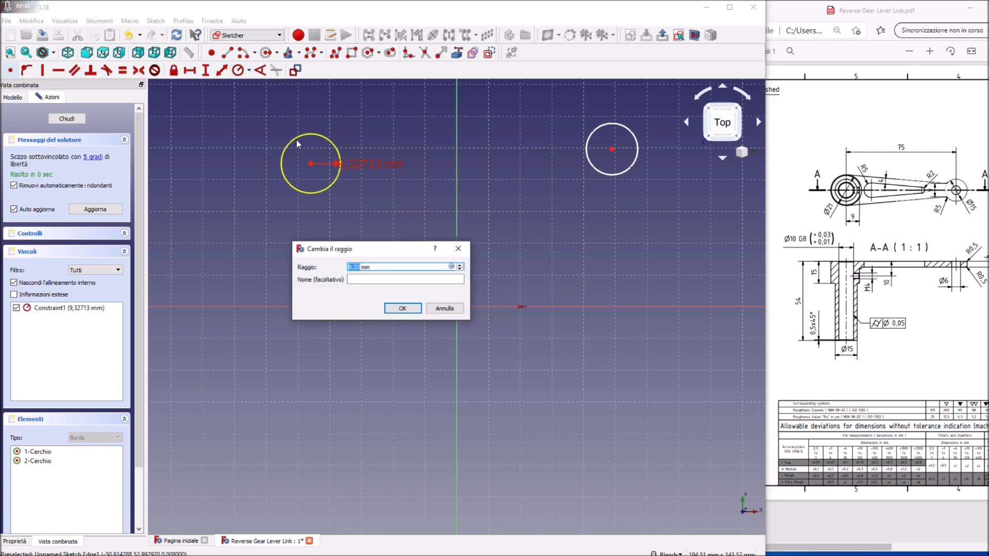
{"action": "type", "text": "10"}
{"action": "key", "text": "Return"}
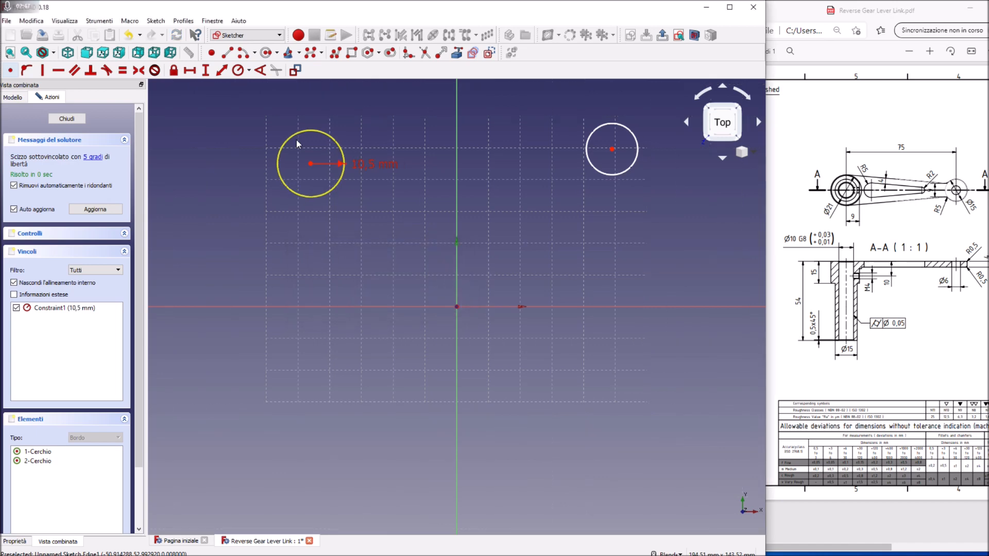
{"action": "left_click", "coordinate": [613, 175]}
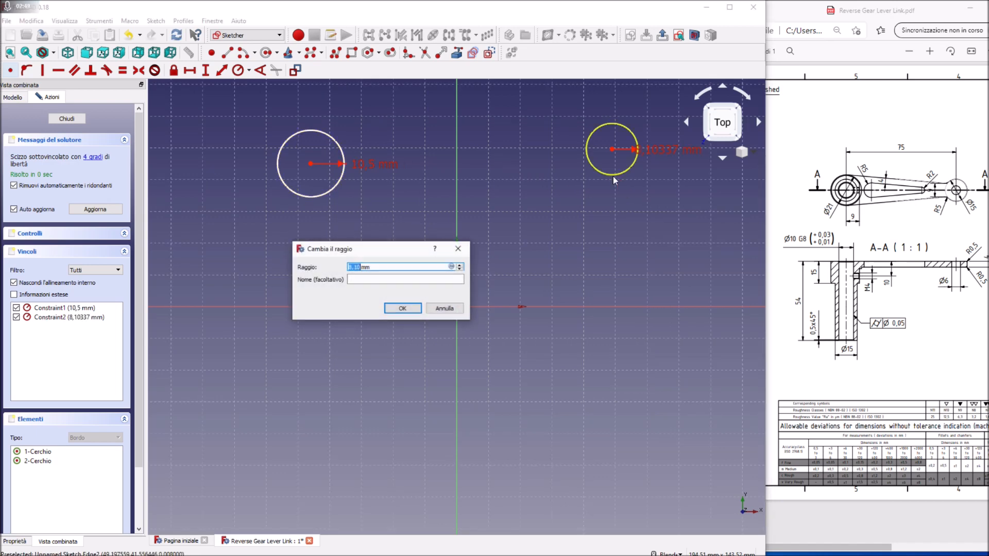
{"action": "type", "text": "7"}
{"action": "left_click", "coordinate": [411, 309]}
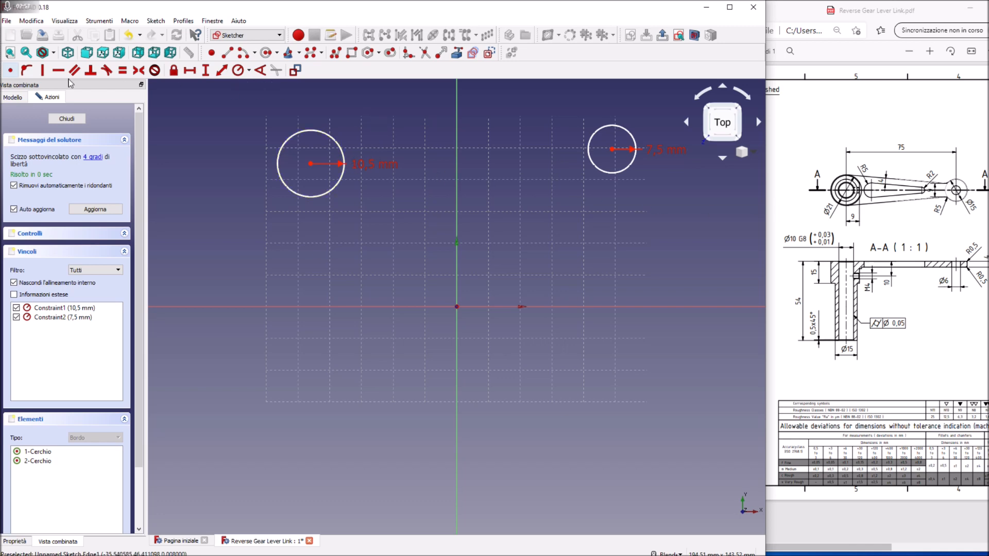
- Make the center of the 10.5 mm radius circle coincident with the sketch origin
{"action": "left_click", "coordinate": [10, 71]}
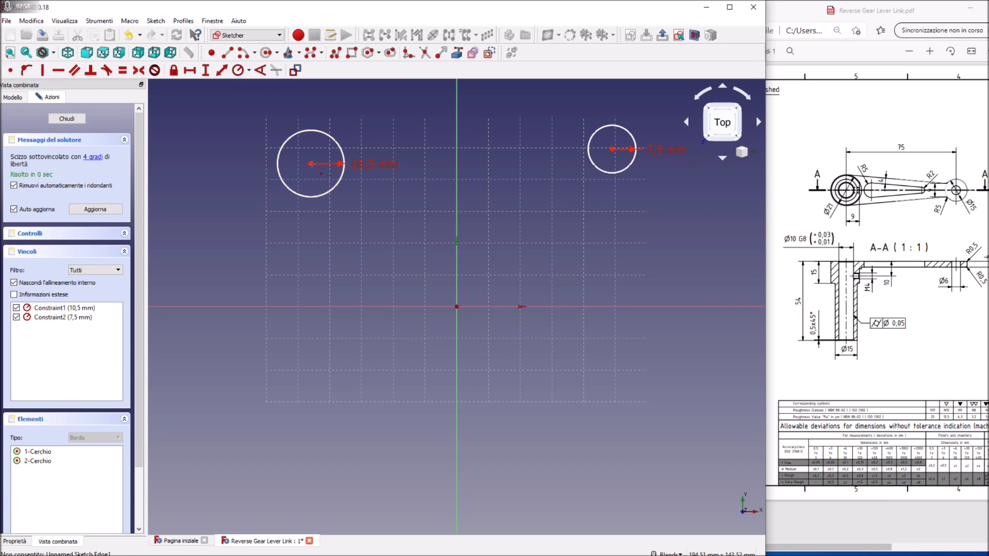
{"action": "left_click", "coordinate": [311, 163]}
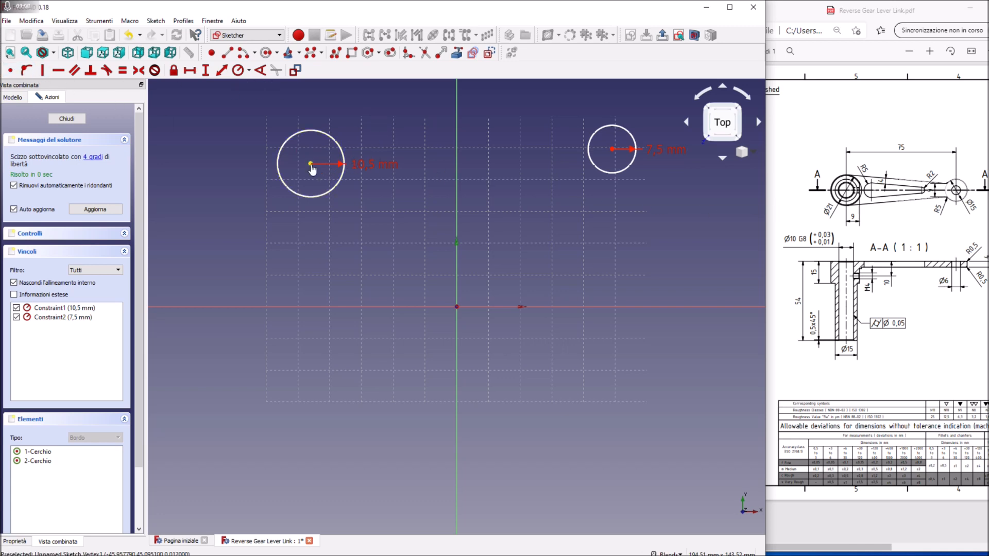
{"action": "left_click", "coordinate": [456, 307]}
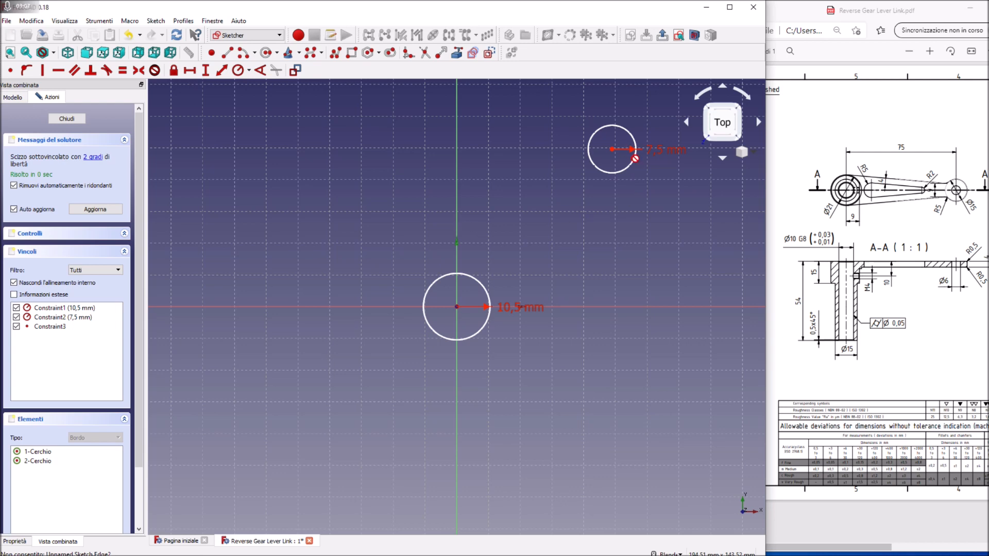
- Constrain the horizontal distance between the origin and the smaller circle's center to 75 mm
{"action": "left_click", "coordinate": [191, 72]}
{"action": "left_click", "coordinate": [456, 307]}
{"action": "left_click", "coordinate": [612, 149]}
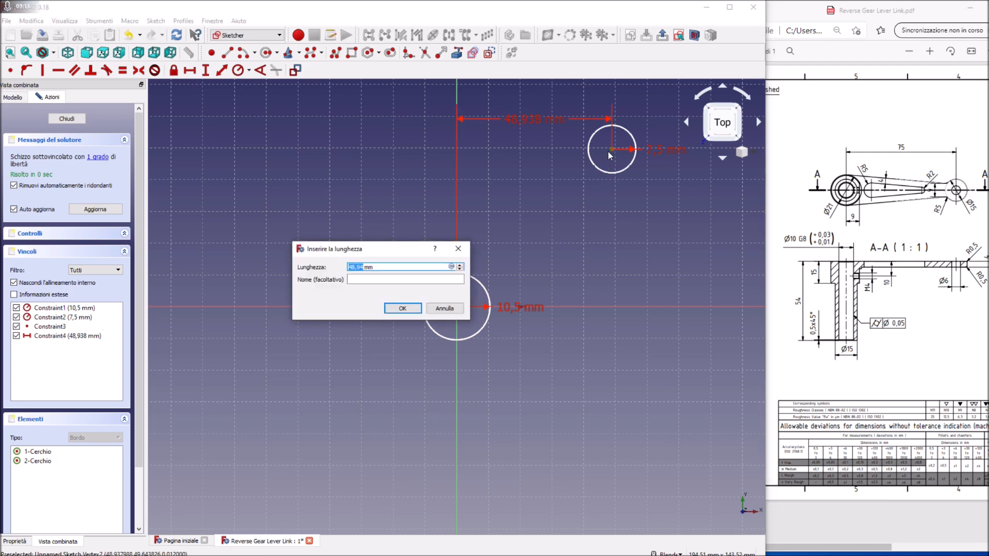
{"action": "type", "text": "75"}
{"action": "left_click", "coordinate": [403, 308]}
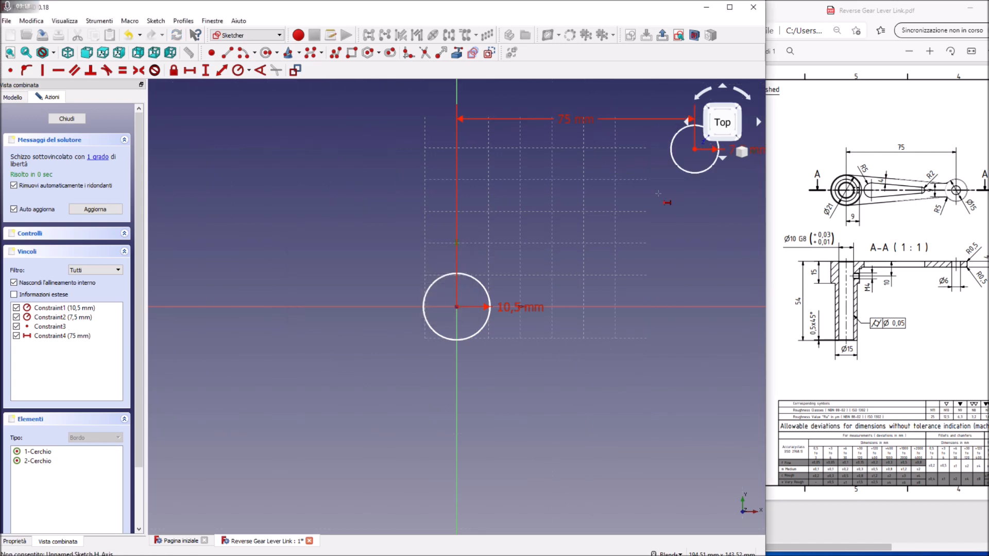
- Constrain the vertical distance between the origin and the smaller circle's center to 0 mm
{"action": "left_click", "coordinate": [207, 72]}
{"action": "left_click", "coordinate": [458, 309]}
{"action": "left_click", "coordinate": [695, 149]}
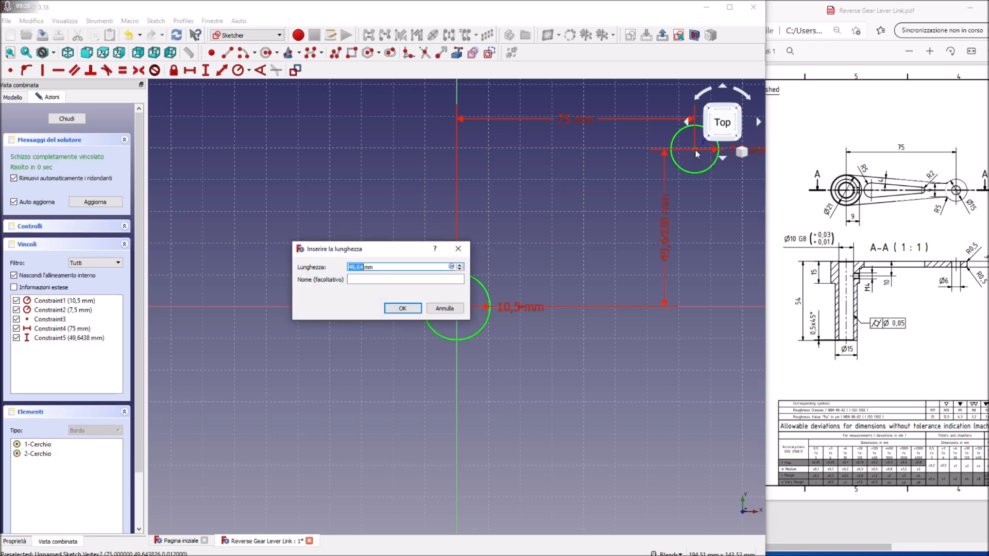
{"action": "type", "text": "0"}
{"action": "key", "text": "Return"}
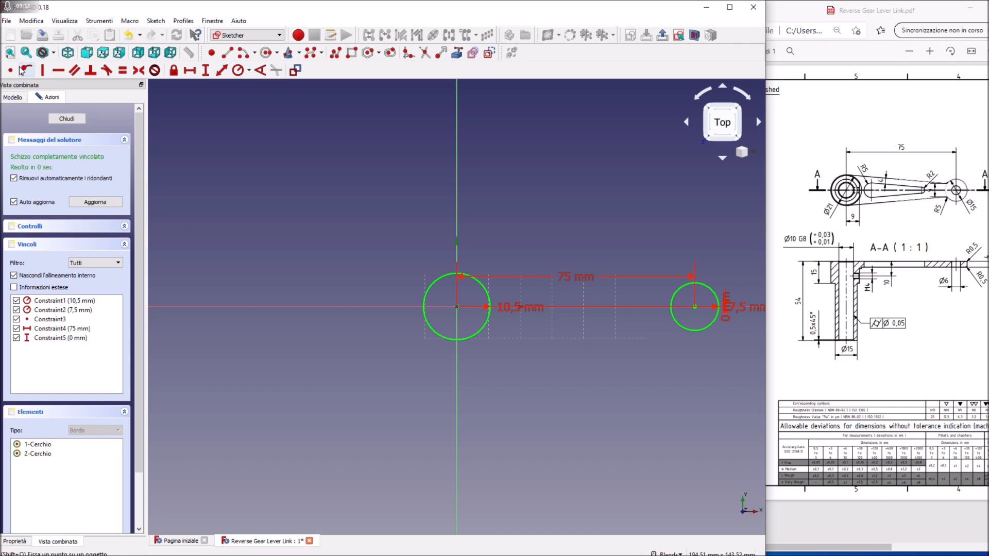
{"action": "left_click", "coordinate": [10, 53]}
{"action": "scroll", "coordinate": [252, 384], "scroll_direction": "up", "scroll_amount": 4}
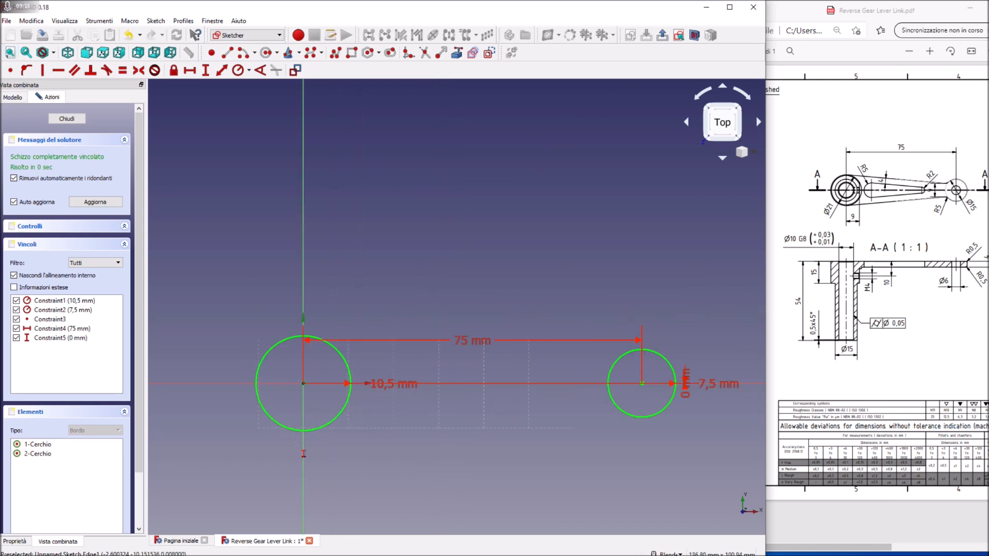
{"action": "scroll", "coordinate": [323, 413], "scroll_direction": "down", "scroll_amount": 2}
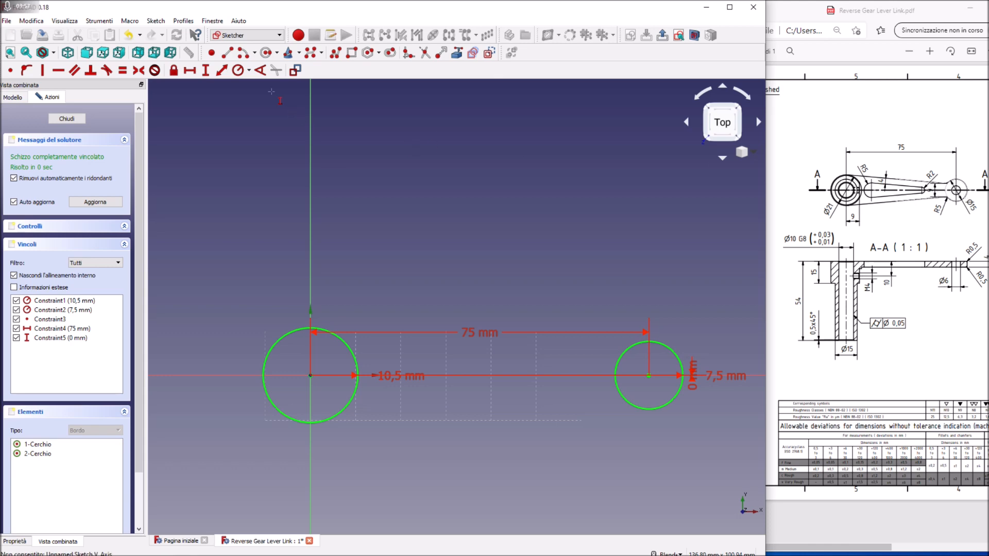
- Draw one horizontal line above the two circles and another, about 70 mm long, below them
{"action": "left_click", "coordinate": [229, 55]}
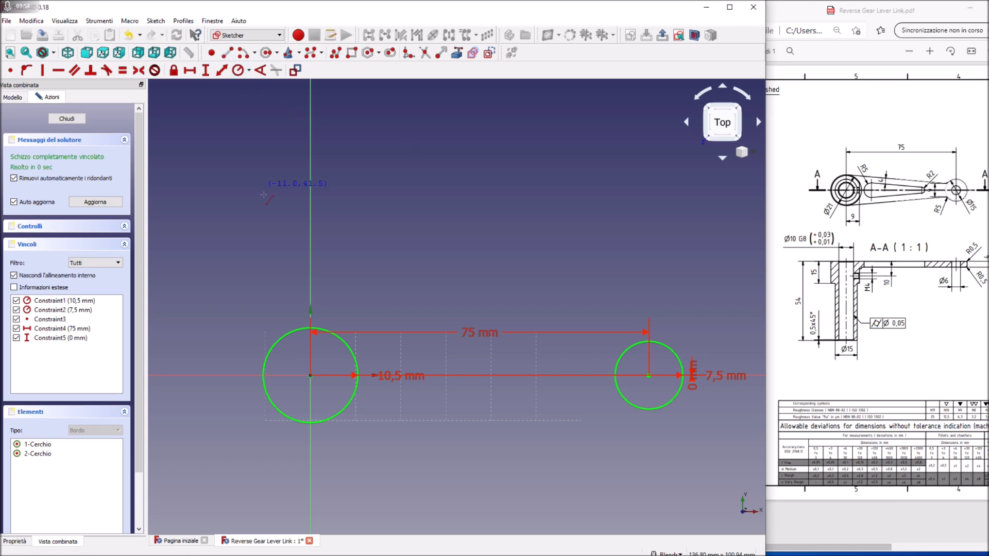
{"action": "left_click", "coordinate": [274, 289]}
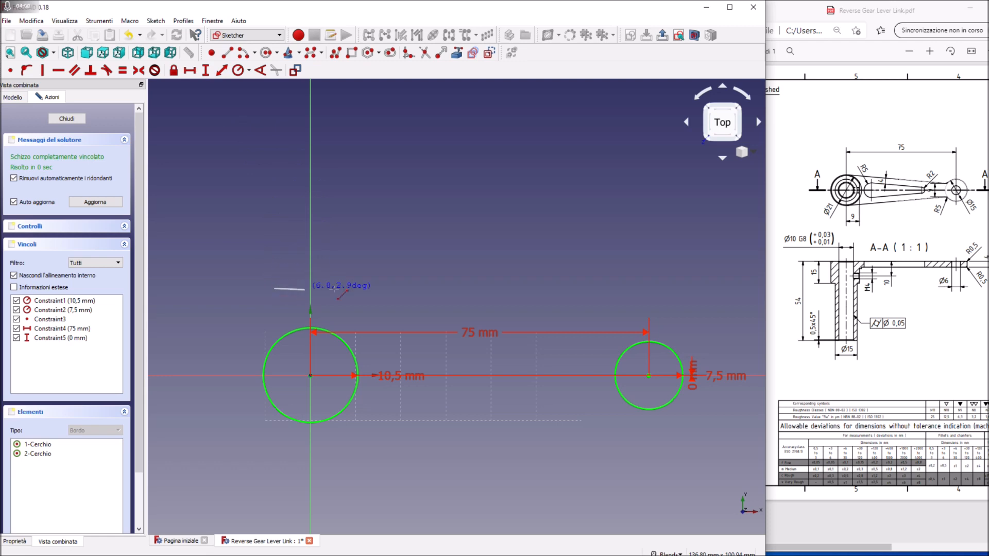
{"action": "left_click", "coordinate": [619, 289]}
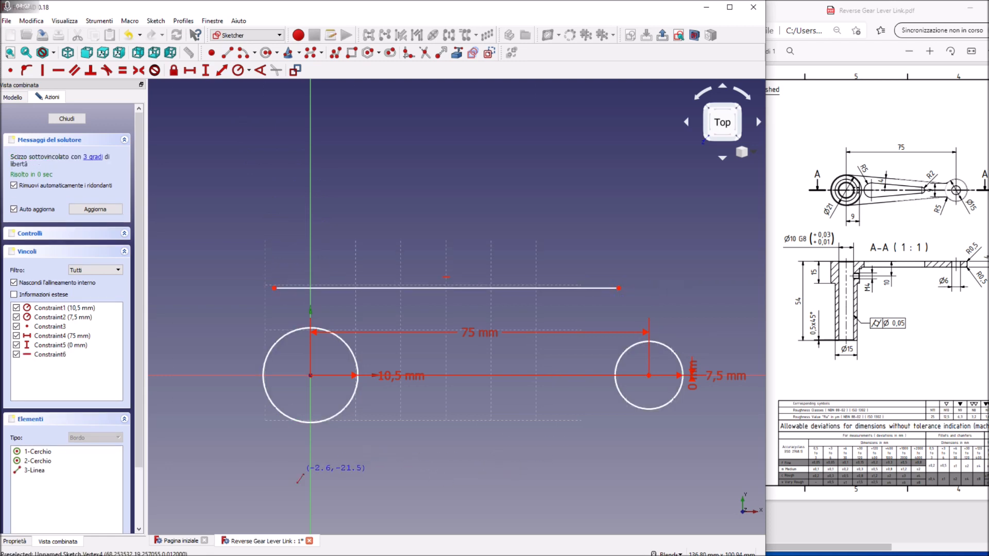
{"action": "left_click", "coordinate": [271, 475]}
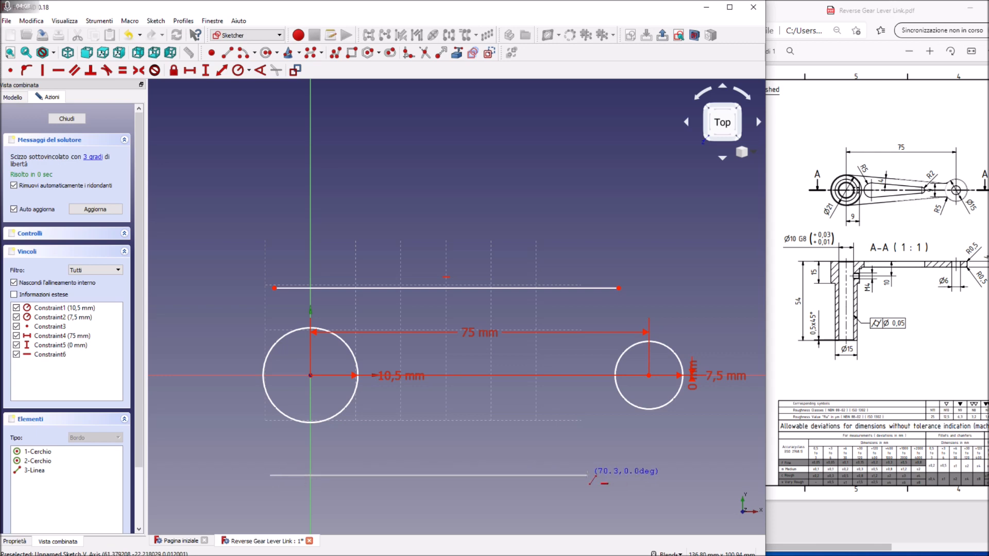
{"action": "left_click", "coordinate": [590, 483]}
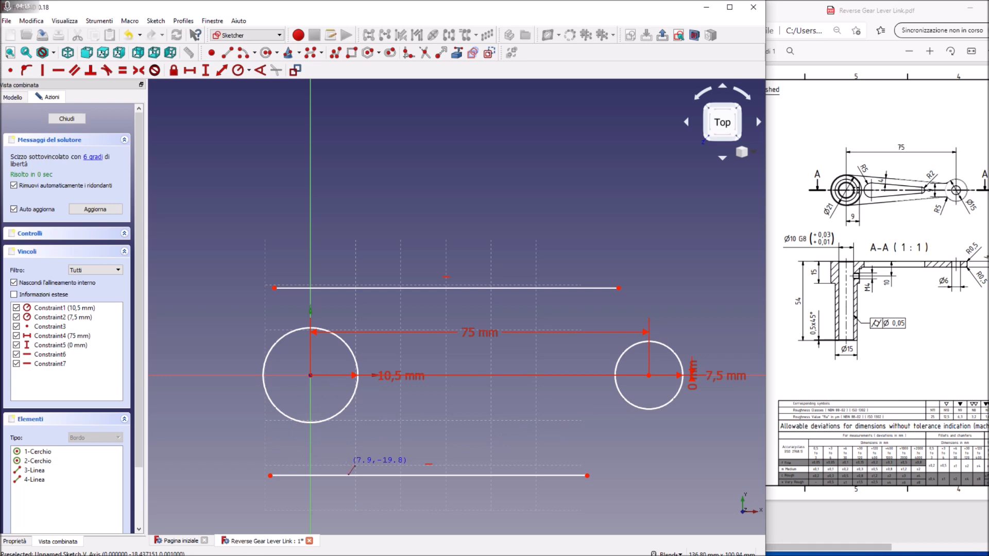
- Draw a longer horizontal line just below the circles and delete the shorter line underneath it
{"action": "left_click", "coordinate": [279, 461]}
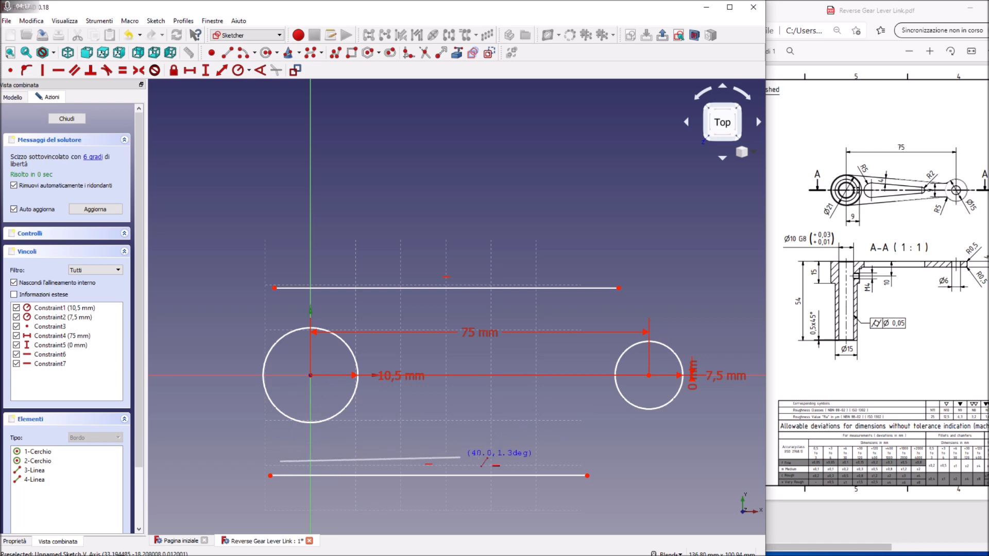
{"action": "left_click", "coordinate": [667, 461]}
{"action": "left_click", "coordinate": [569, 476]}
{"action": "key", "text": "Delete"}
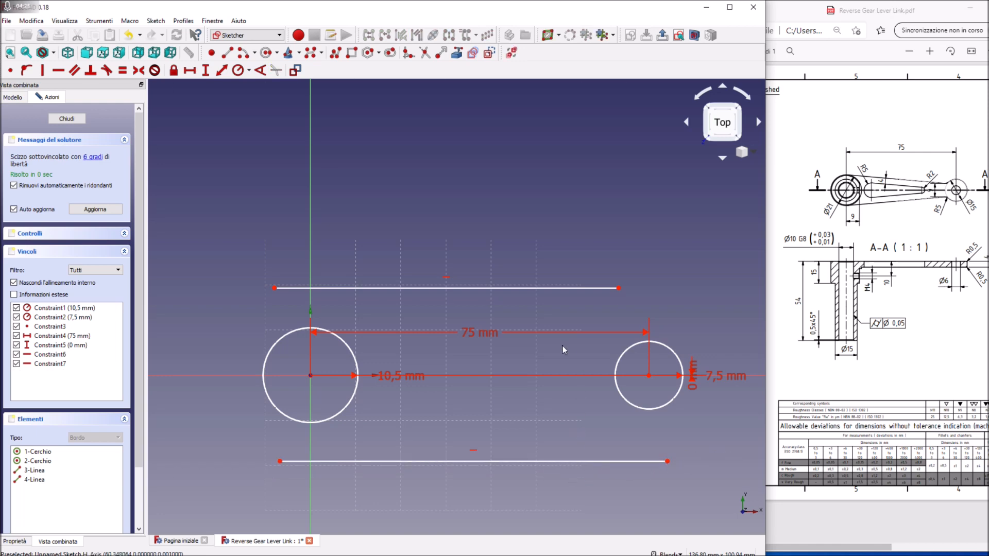
- Constrain the vertical distance between the lower line's left endpoint and the sketch origin to 4.5 mm
{"action": "left_click", "coordinate": [206, 70]}
{"action": "left_click", "coordinate": [280, 462]}
{"action": "left_click", "coordinate": [311, 376]}
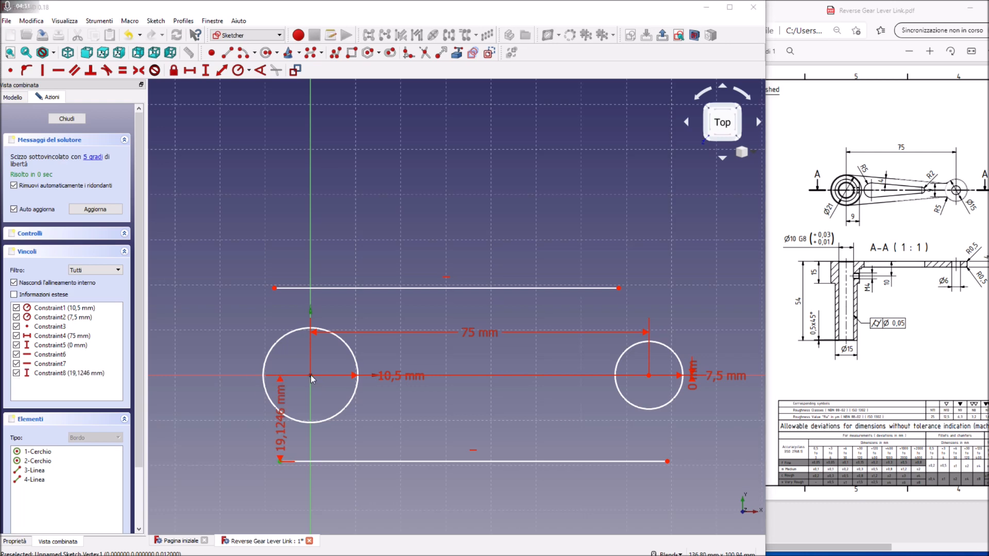
{"action": "type", "text": "4,5mm"}
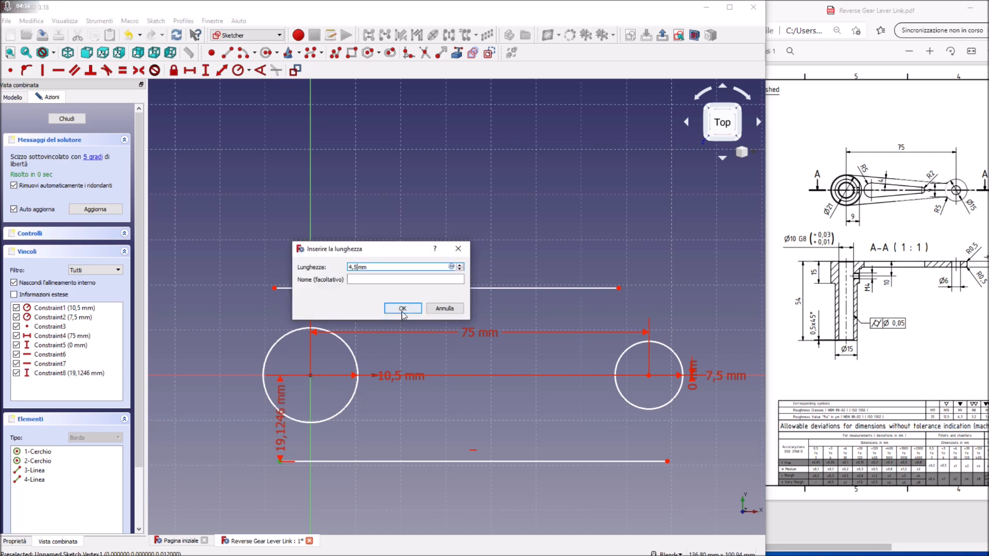
{"action": "left_click", "coordinate": [402, 311]}
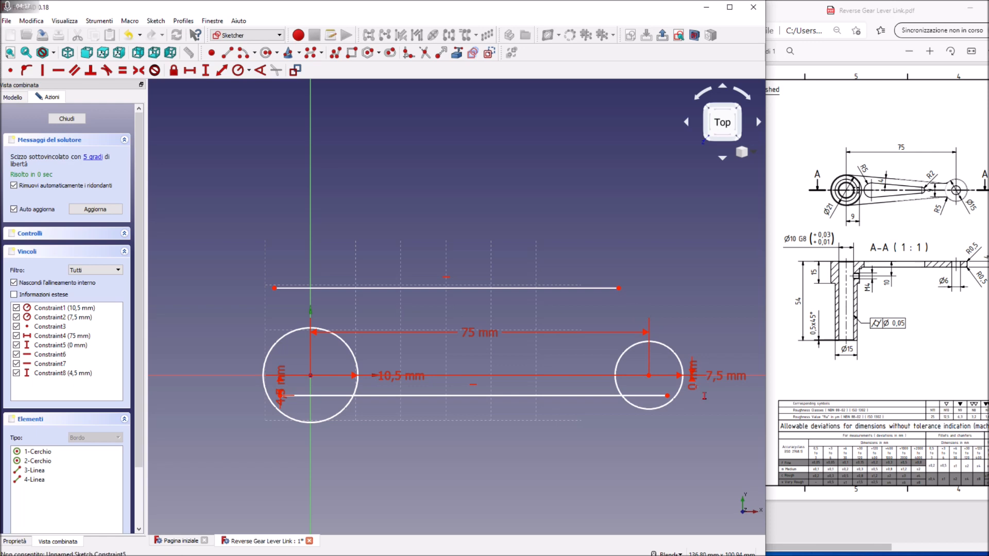
- Try to constrain the vertical distance between the lower line's right endpoint and the smaller circle's center to 4.5 mm
{"action": "left_click", "coordinate": [667, 395]}
{"action": "left_click", "coordinate": [649, 376]}
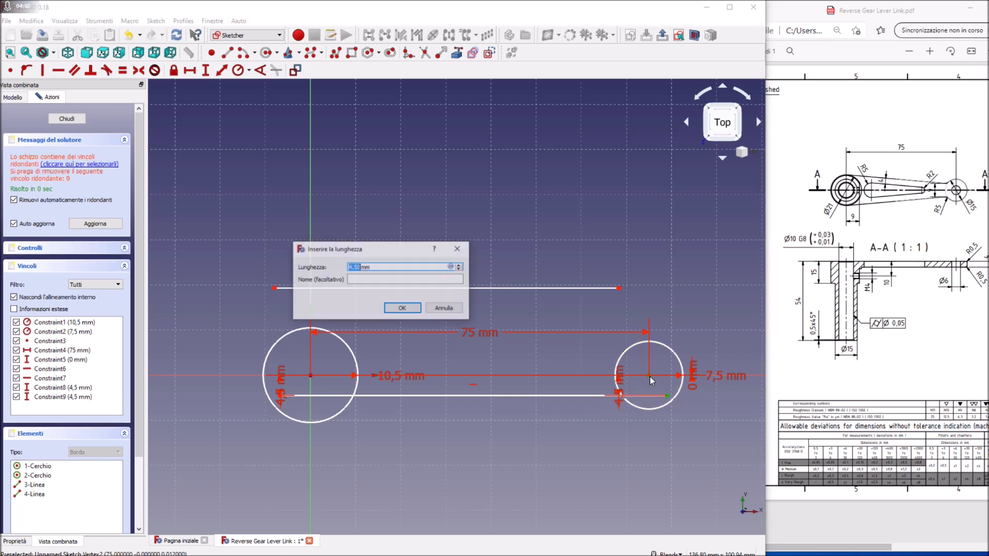
{"action": "left_click", "coordinate": [393, 308]}
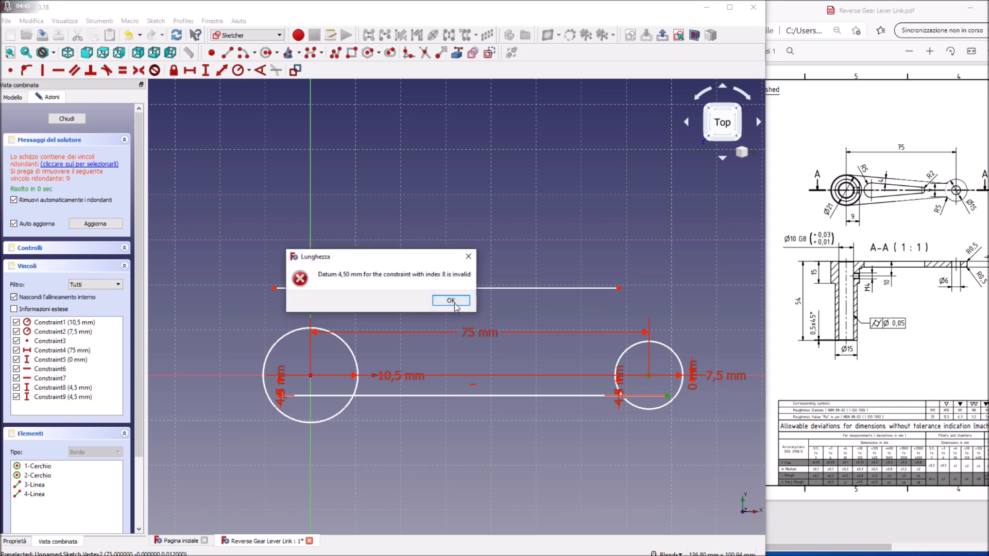
{"action": "left_click", "coordinate": [451, 304]}
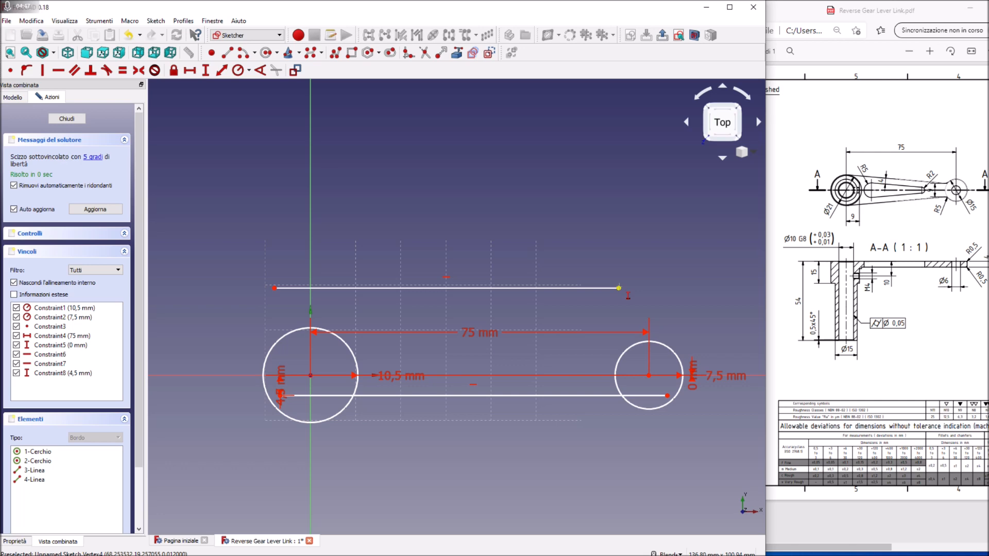
- Constrain the vertical distance between the upper line's right endpoint and the smaller circle's center to 4.5 mm
{"action": "left_click", "coordinate": [619, 288]}
{"action": "left_click", "coordinate": [650, 375]}
{"action": "type", "text": "4"}
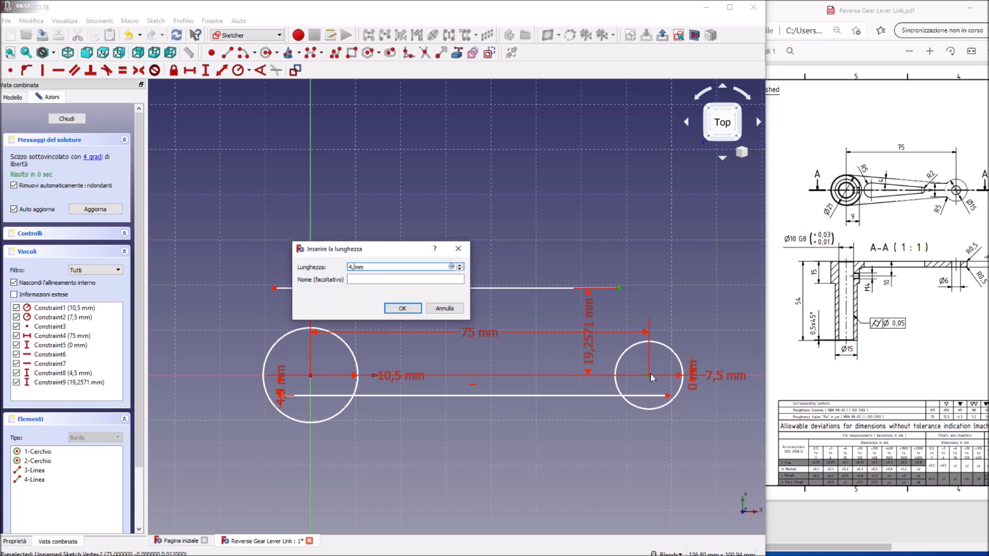
{"action": "type", "text": ",5"}
{"action": "key", "text": "Return"}
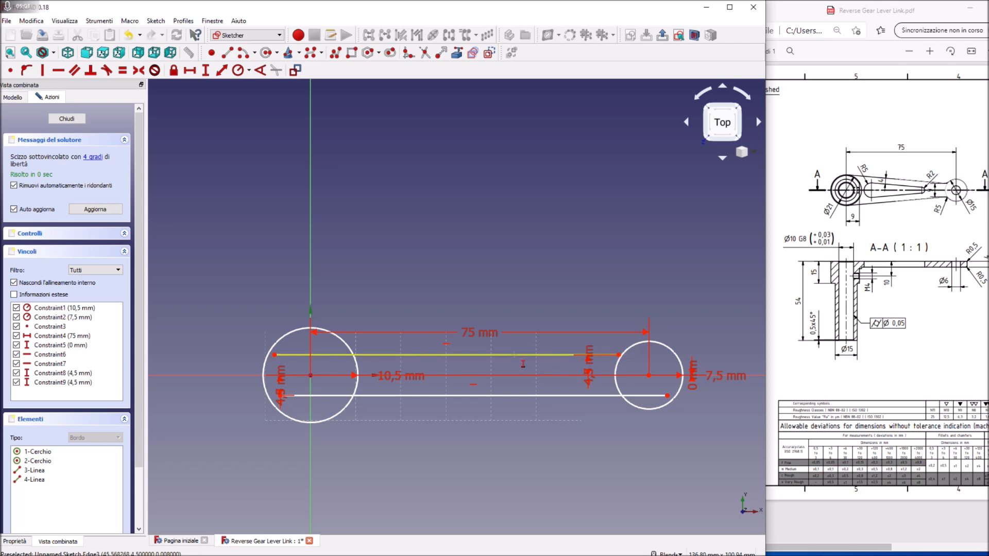
- Leave the vertical distance command and delete the upper horizontal line
{"action": "left_click", "coordinate": [515, 355]}
{"action": "left_click", "coordinate": [442, 308]}
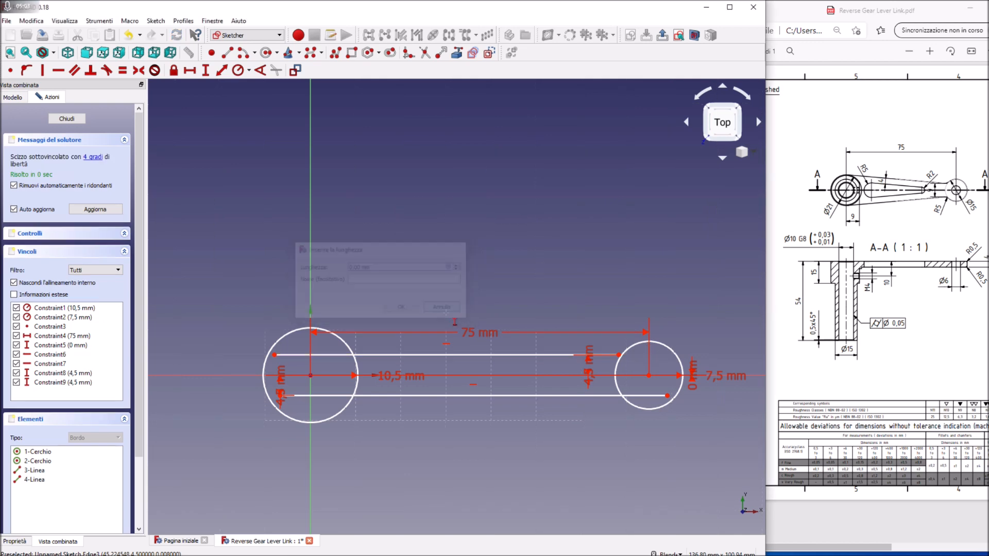
{"action": "right_click", "coordinate": [484, 354]}
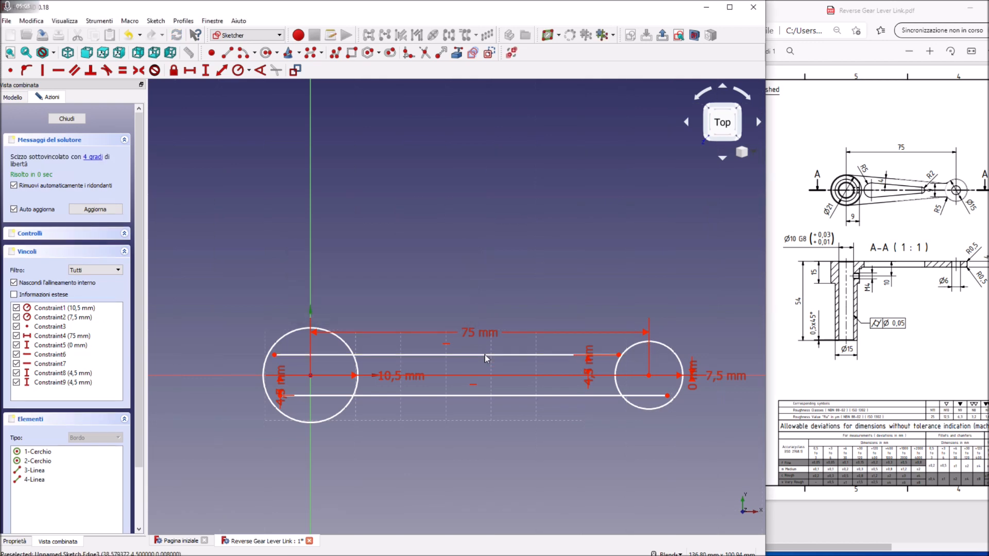
{"action": "left_click", "coordinate": [487, 354]}
{"action": "key", "text": "Delete"}
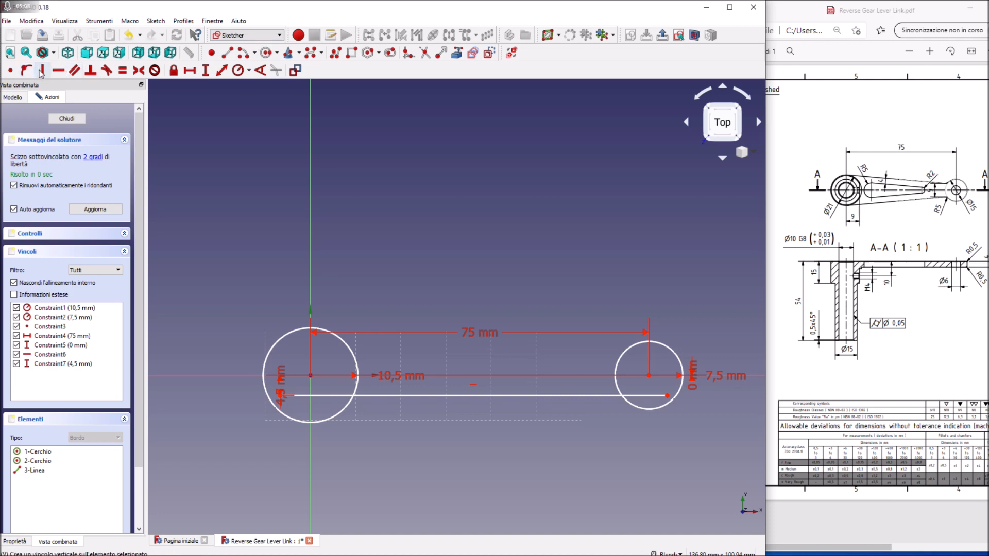
- Draw a horizontal line about 87 mm long just above the circles, extending past the smaller circle's center
{"action": "left_click", "coordinate": [227, 53]}
{"action": "left_click", "coordinate": [292, 319]}
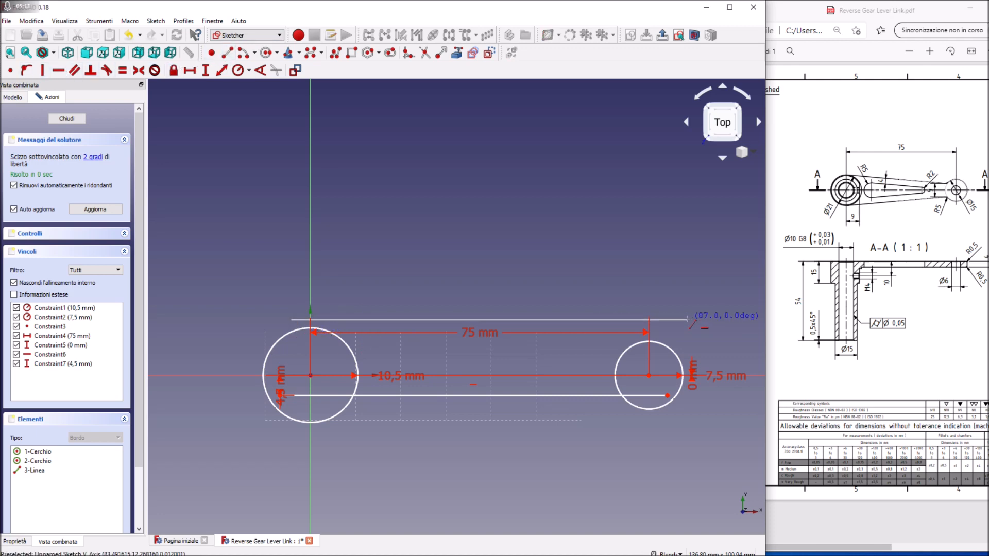
{"action": "left_click", "coordinate": [687, 320]}
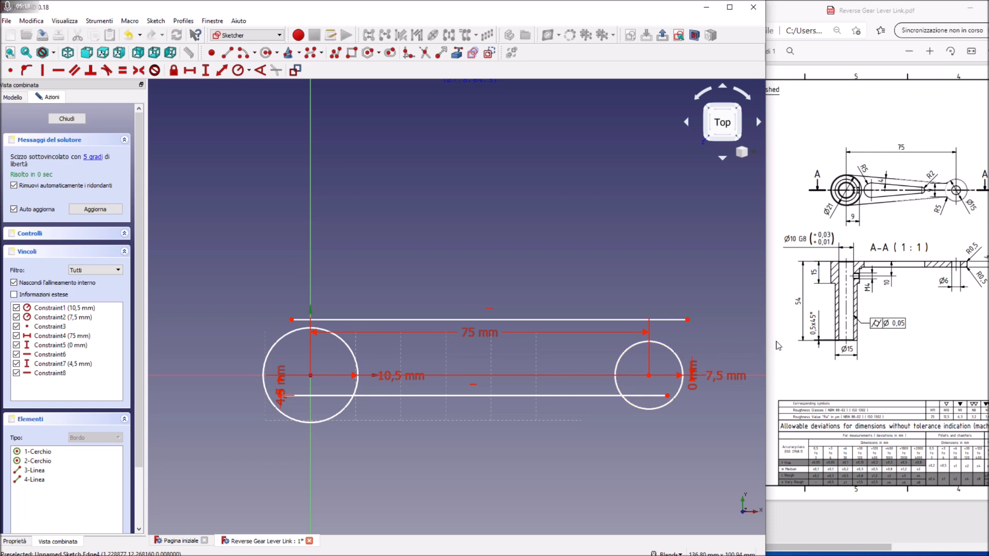
- Constrain the vertical distance between the new upper line's right endpoint and the smaller circle's center to 4.5 mm
{"action": "left_click", "coordinate": [689, 319]}
{"action": "left_click", "coordinate": [649, 377]}
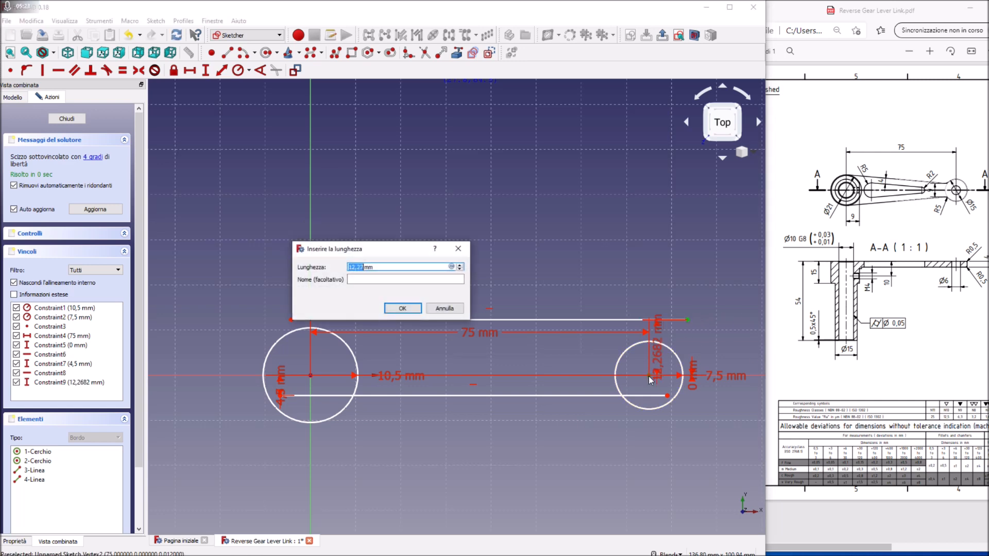
{"action": "type", "text": "4,5"}
{"action": "left_click", "coordinate": [398, 308]}
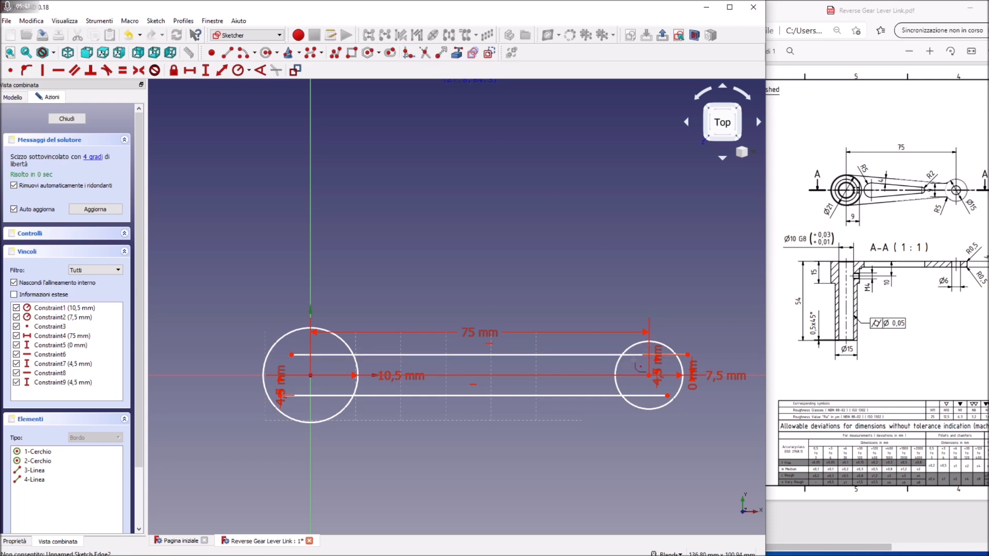
- Trim away the part of the smaller circle between the two horizontal lines, on the side facing the larger circle
{"action": "left_click", "coordinate": [635, 357]}
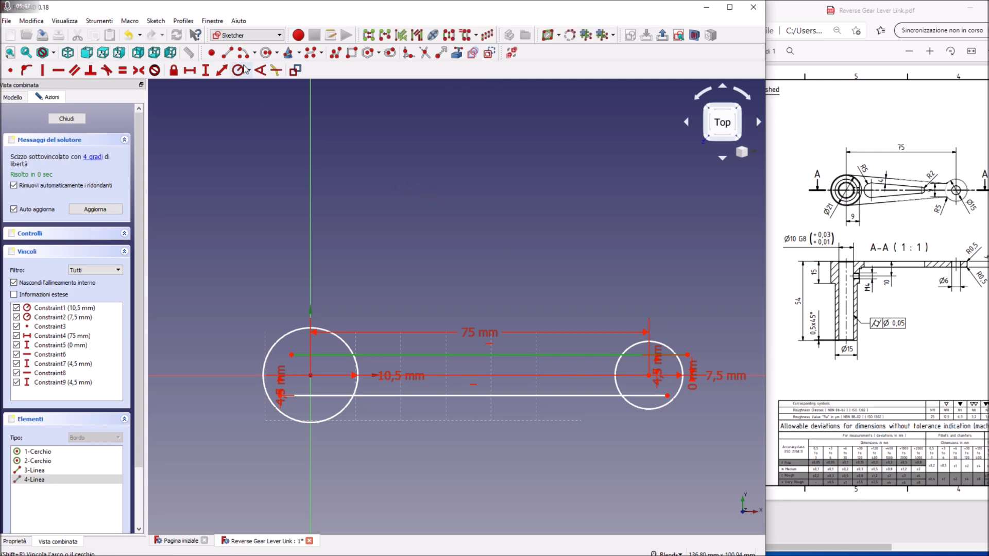
{"action": "left_click", "coordinate": [424, 54]}
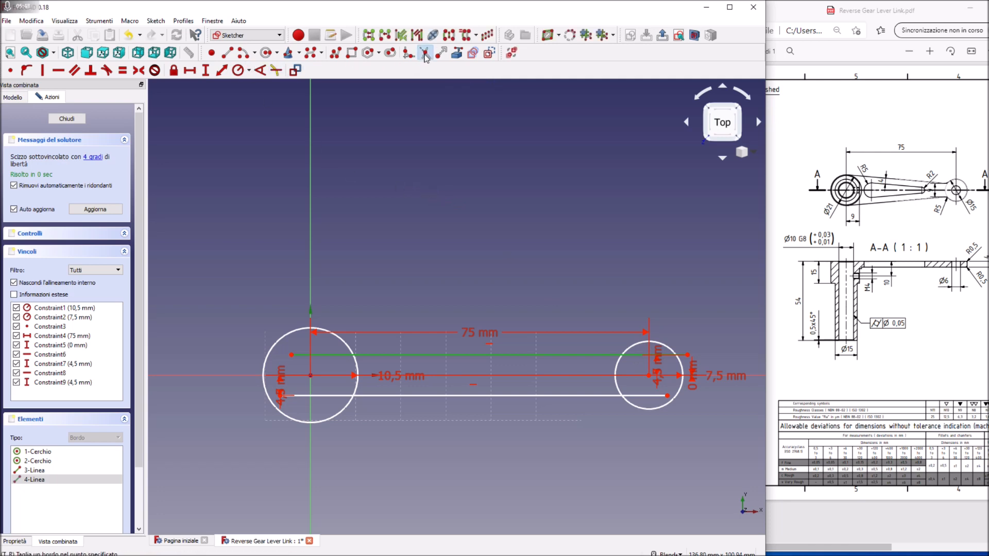
{"action": "left_click", "coordinate": [621, 379]}
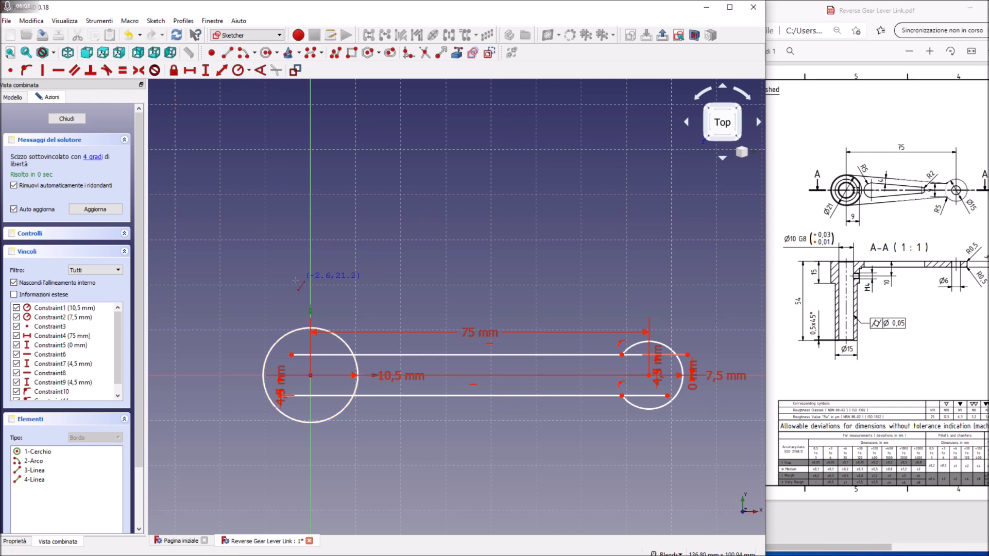
- Draw two long horizontal lines, one well above and one well below the lever outline
{"action": "left_click", "coordinate": [674, 284]}
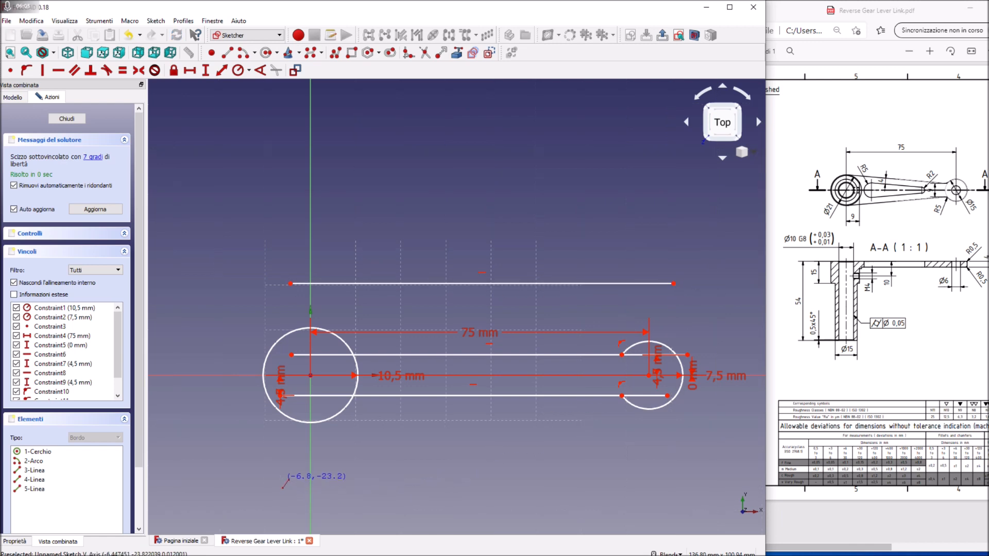
{"action": "left_click", "coordinate": [282, 477]}
{"action": "left_click", "coordinate": [673, 477]}
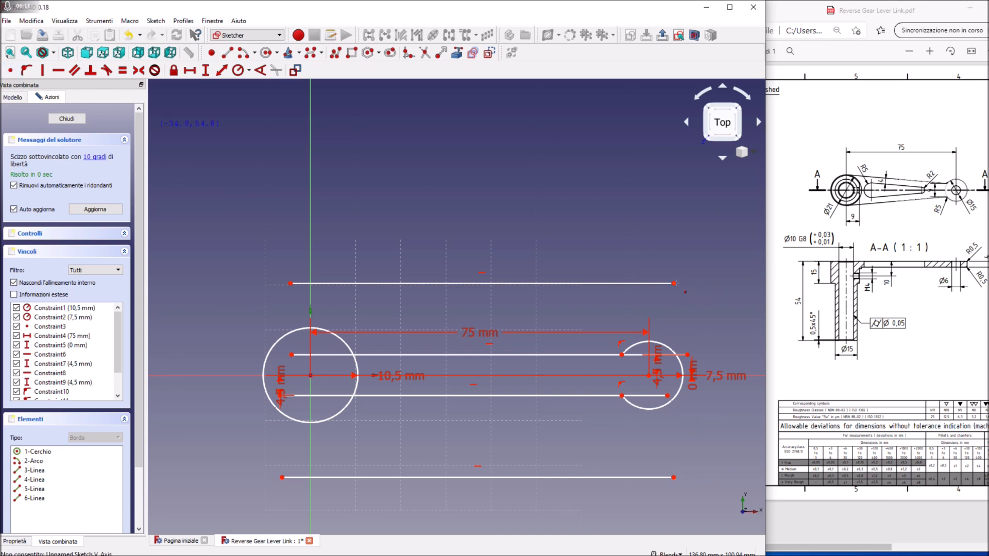
- Try making the topmost line's right endpoint coincident with the trimmed arc's upper end, and undo the constraint
{"action": "left_click", "coordinate": [673, 284]}
{"action": "left_click", "coordinate": [621, 355]}
{"action": "key", "text": "c"}
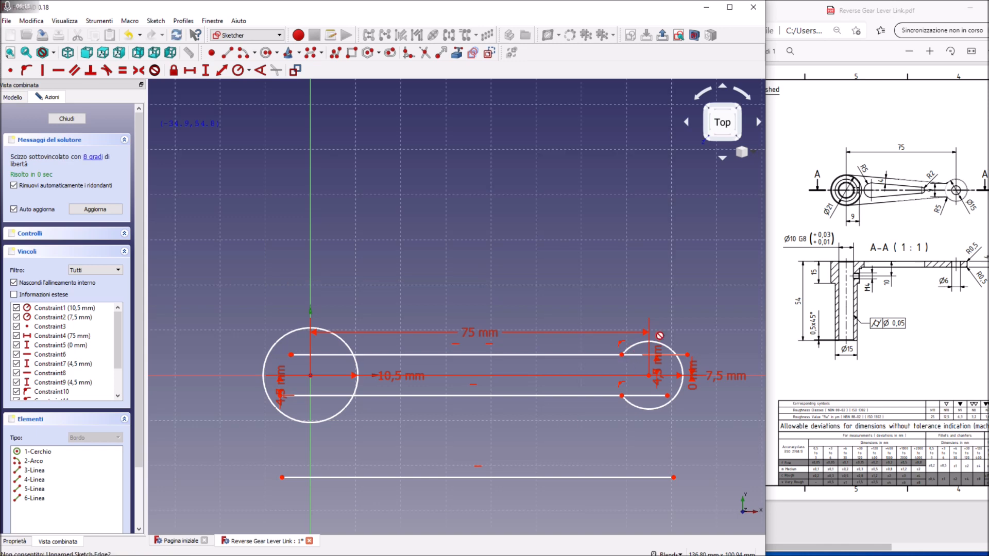
{"action": "left_click", "coordinate": [31, 20]}
{"action": "left_click", "coordinate": [36, 34]}
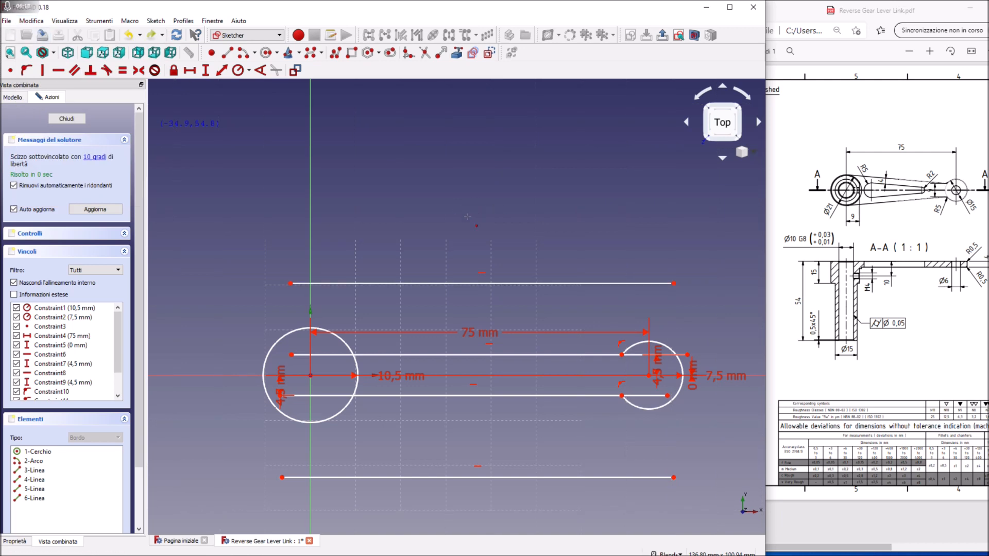
- Delete the outer horizontal lines above and below the lever outline
{"action": "left_click", "coordinate": [404, 283]}
{"action": "key", "text": "Delete"}
{"action": "left_click", "coordinate": [434, 477]}
{"action": "key", "text": "Delete"}
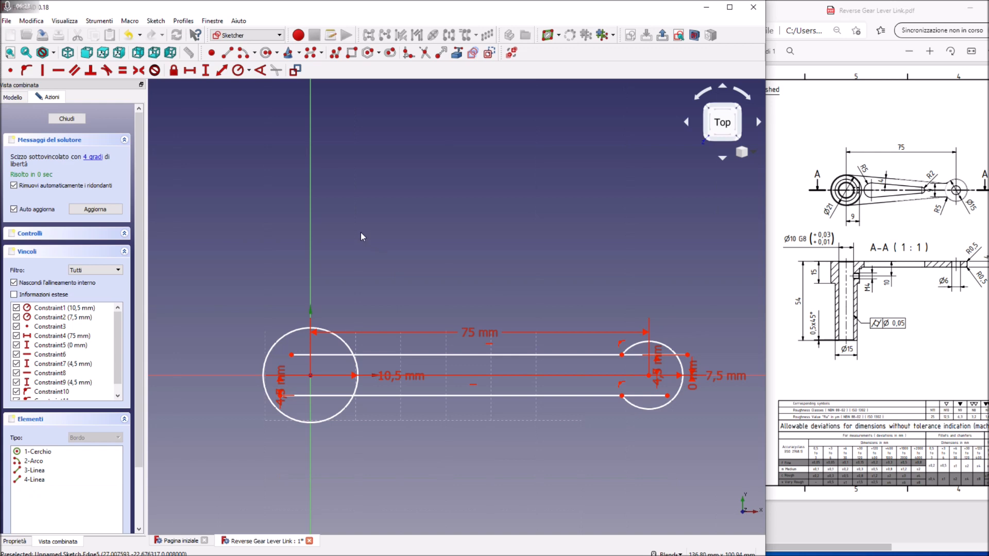
- Draw two slanted lines converging toward the smaller arc, one above and one below the lever outline
{"action": "left_click", "coordinate": [229, 53]}
{"action": "left_click", "coordinate": [282, 233]}
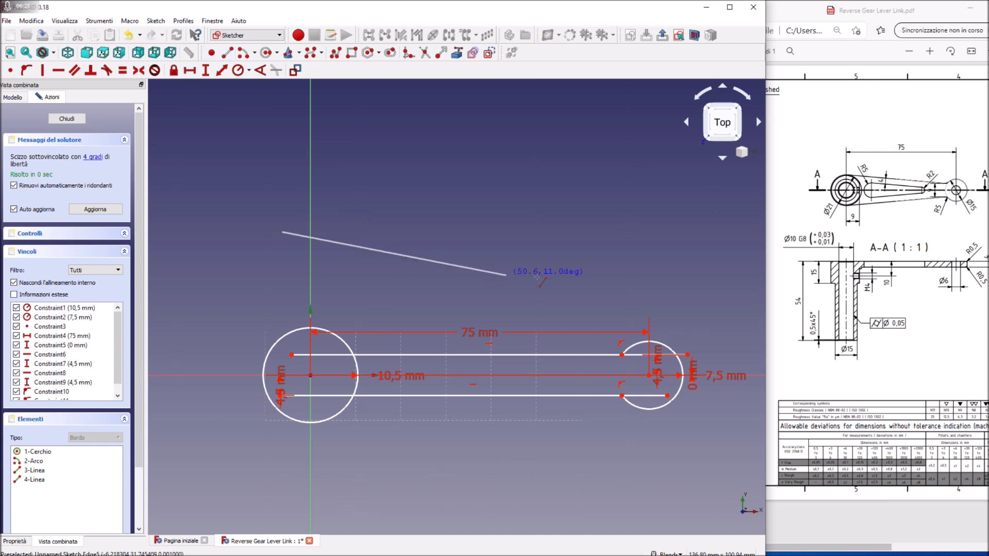
{"action": "left_click", "coordinate": [657, 291]}
{"action": "left_click", "coordinate": [295, 503]}
{"action": "left_click", "coordinate": [639, 458]}
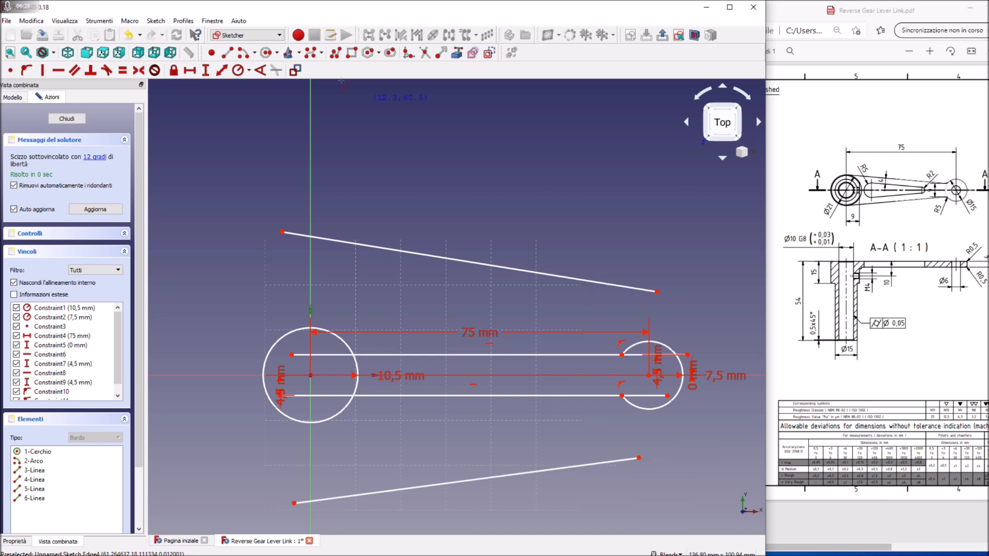
- Make the slanted lines' right endpoints coincident with the upper and lower ends of the trimmed arc
{"action": "left_click", "coordinate": [11, 72]}
{"action": "left_click", "coordinate": [657, 291]}
{"action": "left_click", "coordinate": [621, 355]}
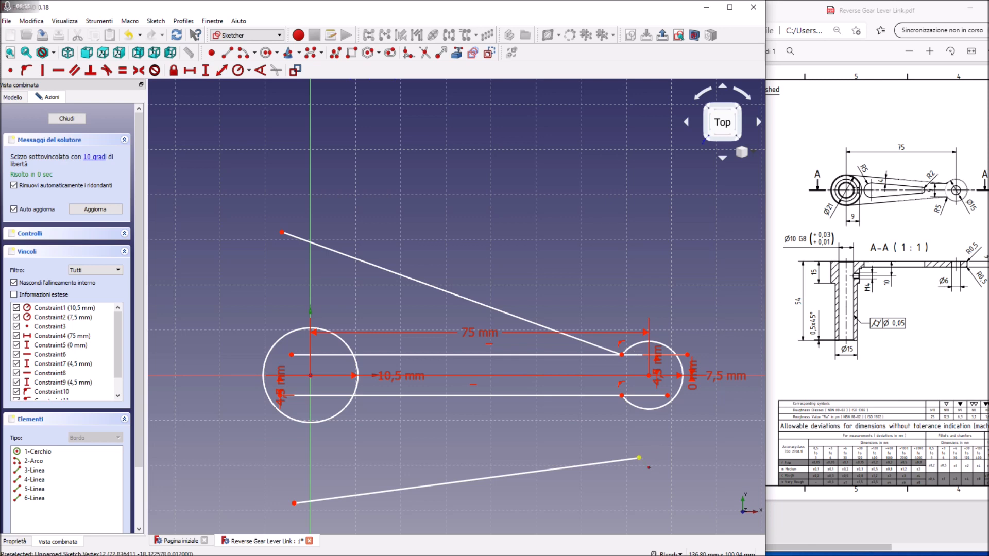
{"action": "left_click", "coordinate": [622, 396]}
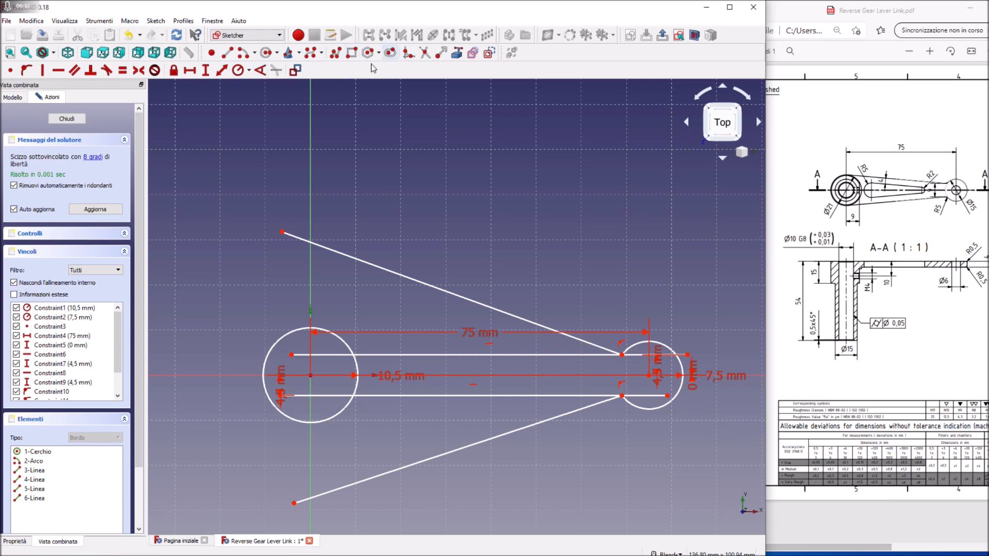
- Make the upper and lower slanted lines tangent to the larger circle
{"action": "left_click", "coordinate": [106, 71]}
{"action": "left_click", "coordinate": [355, 259]}
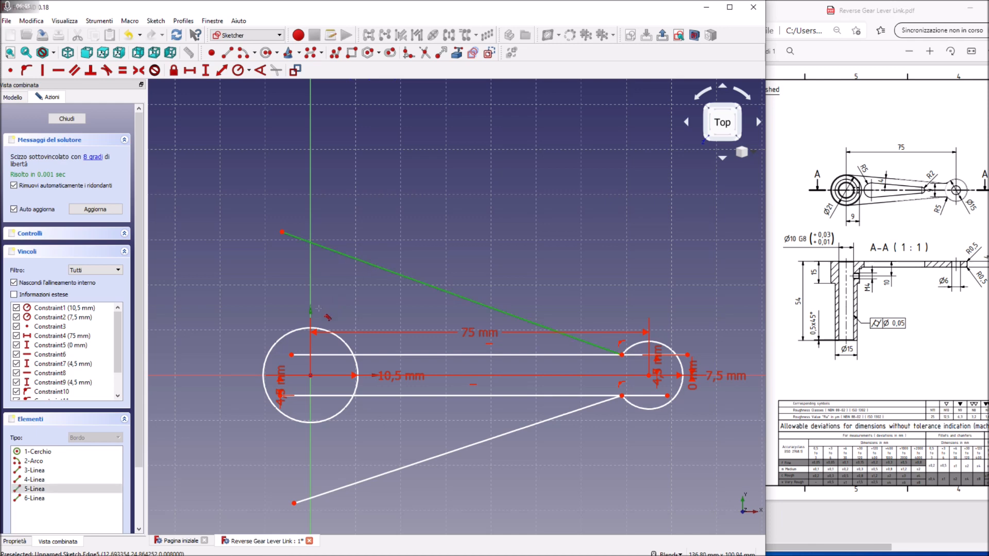
{"action": "left_click", "coordinate": [302, 331]}
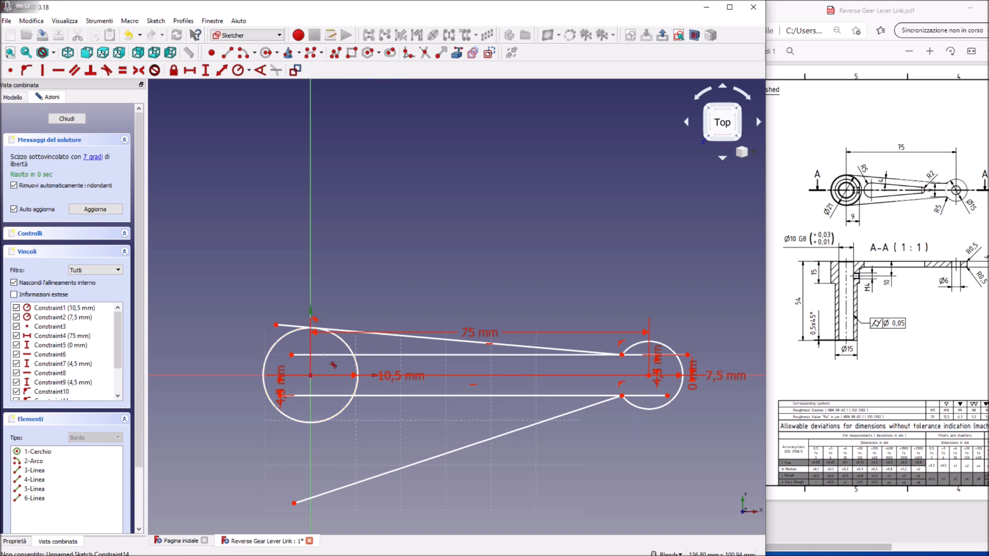
{"action": "left_click", "coordinate": [295, 505]}
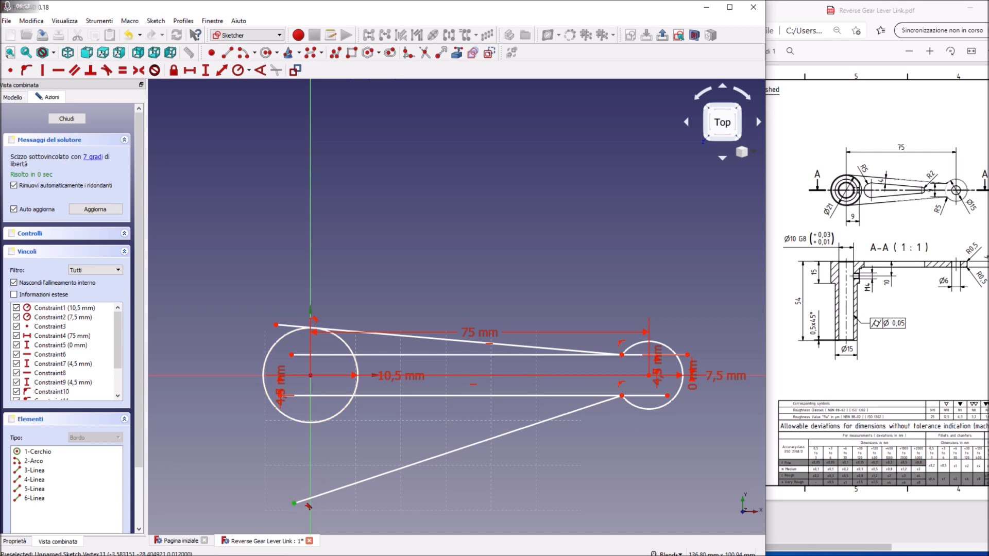
{"action": "left_click", "coordinate": [316, 504]}
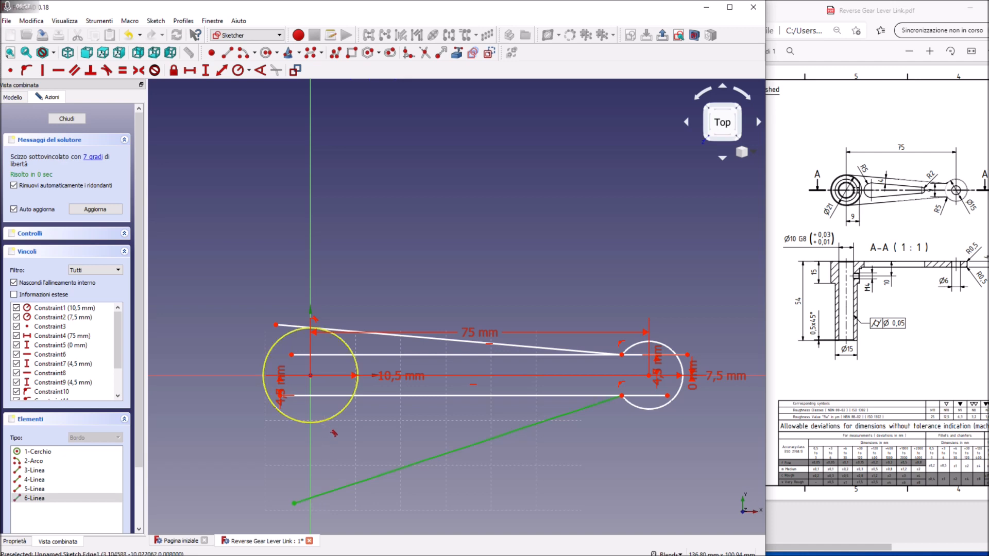
{"action": "left_click", "coordinate": [325, 422]}
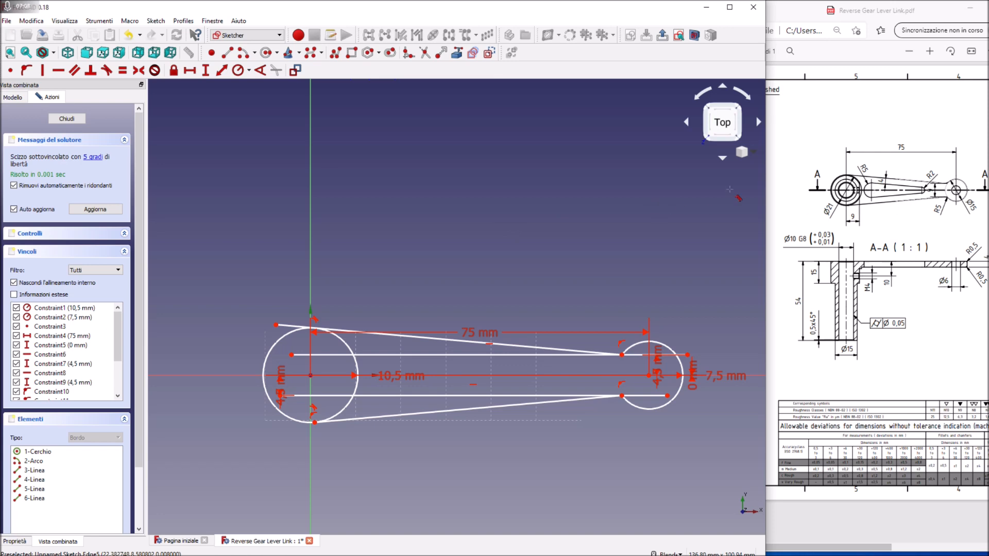
- Try to trim away the part of the larger circle lying between the slanted lines
{"action": "left_click", "coordinate": [413, 354]}
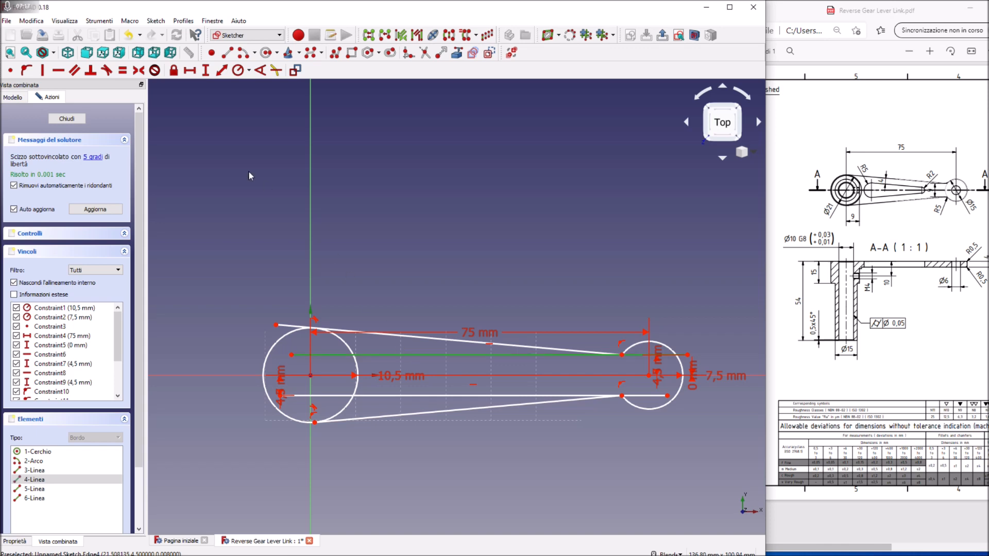
{"action": "right_click", "coordinate": [434, 195]}
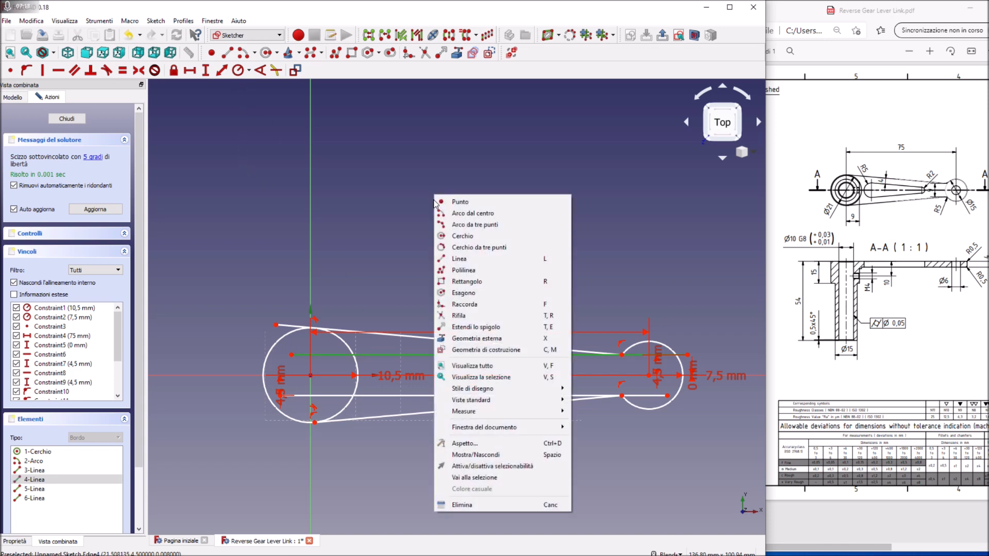
{"action": "left_click", "coordinate": [390, 193]}
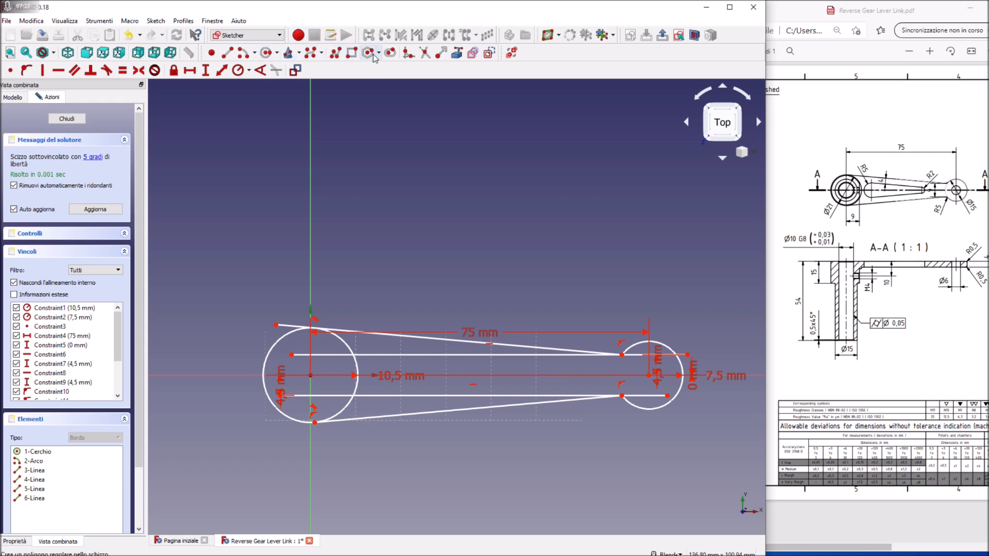
{"action": "left_click", "coordinate": [421, 53]}
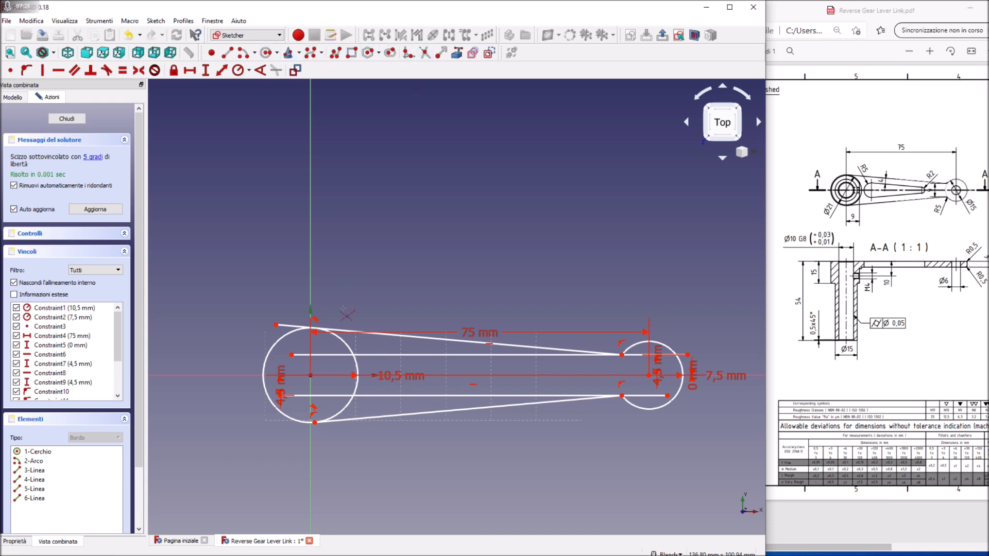
{"action": "left_click", "coordinate": [345, 345]}
- Try to reapply tangency between the larger circle and the upper and lower slanted lines
{"action": "left_click", "coordinate": [107, 74]}
{"action": "left_click", "coordinate": [353, 351]}
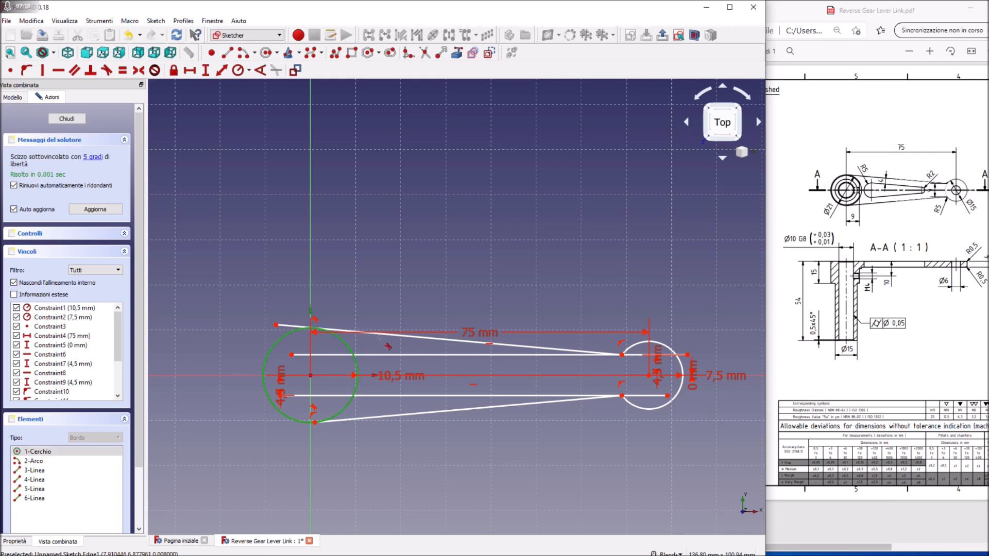
{"action": "left_click", "coordinate": [387, 336]}
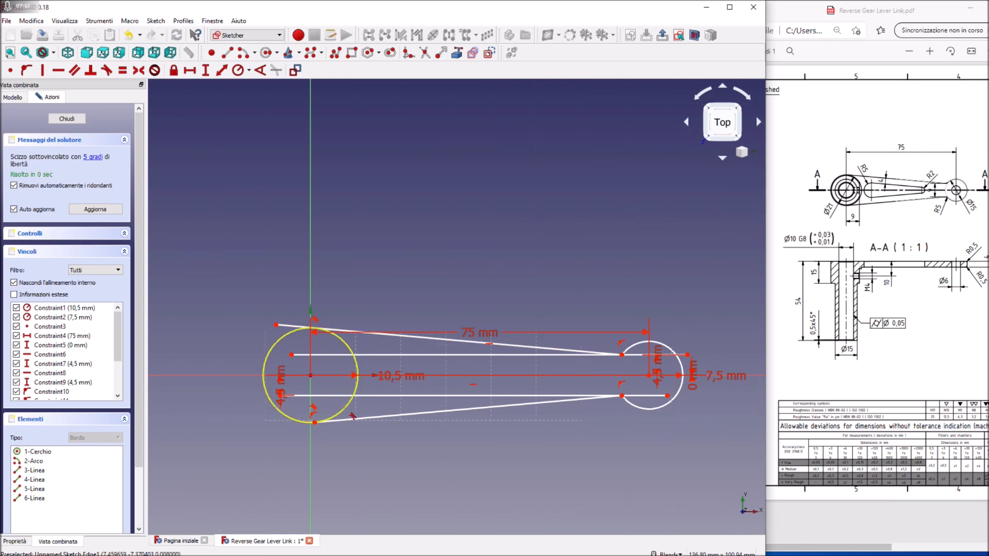
{"action": "left_click", "coordinate": [343, 410]}
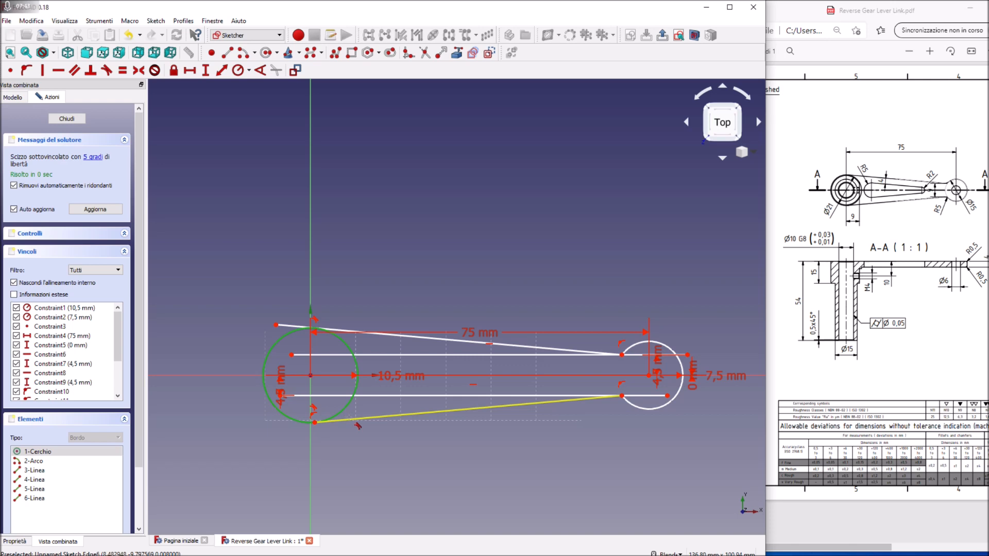
{"action": "left_click", "coordinate": [352, 424]}
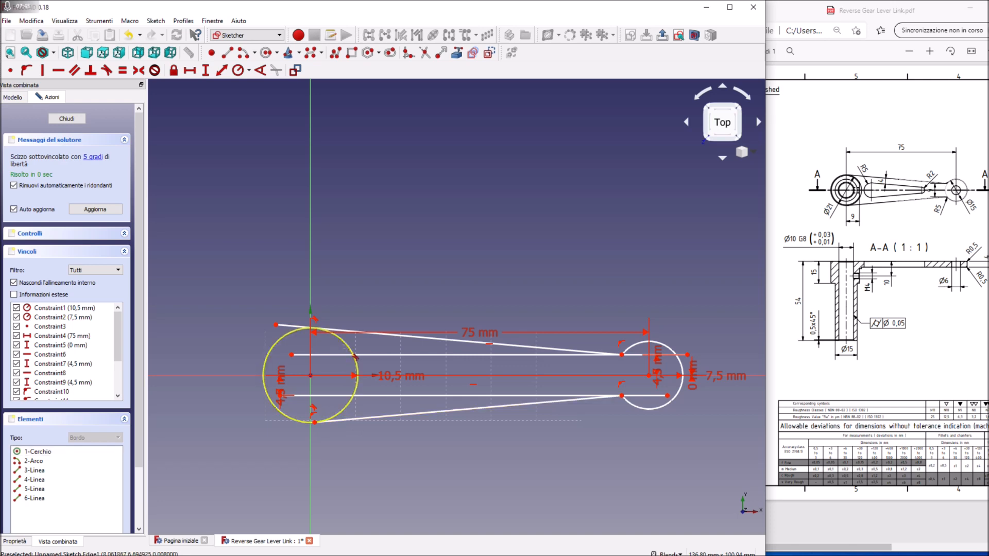
{"action": "left_click", "coordinate": [356, 356]}
{"action": "left_click", "coordinate": [359, 332]}
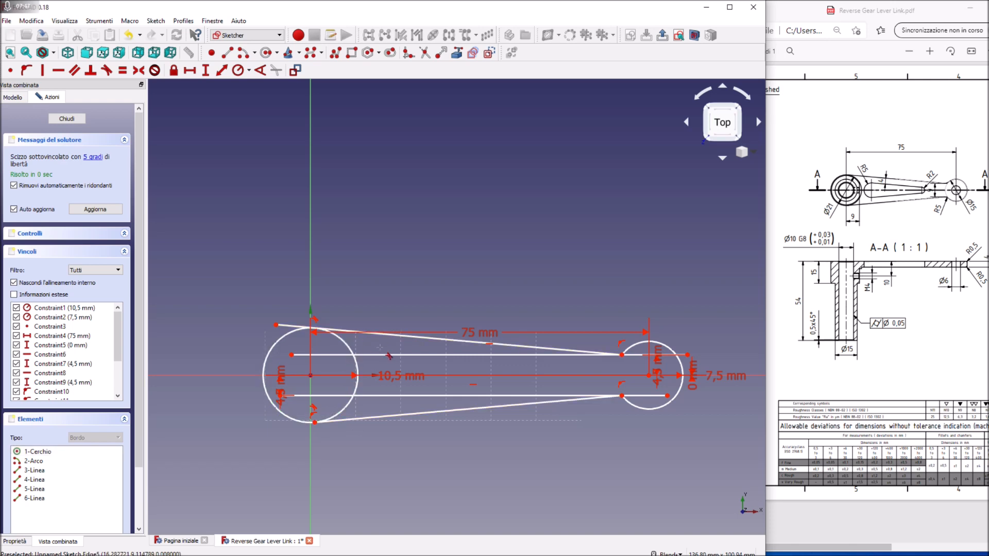
- Delete the upper horizontal line inside the lever outline
{"action": "left_click", "coordinate": [384, 354]}
{"action": "key", "text": "Delete"}
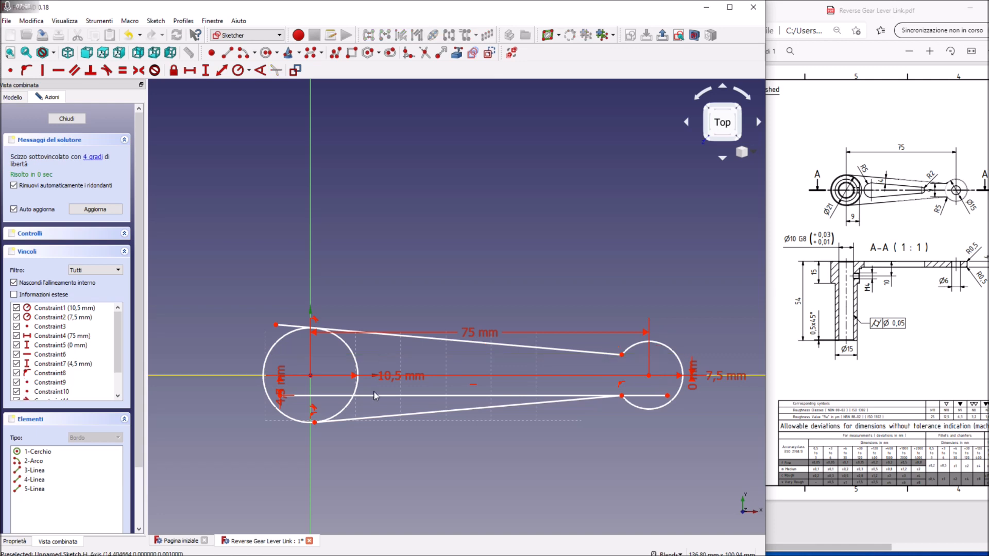
{"action": "left_click", "coordinate": [380, 417]}
{"action": "key", "text": "Delete"}
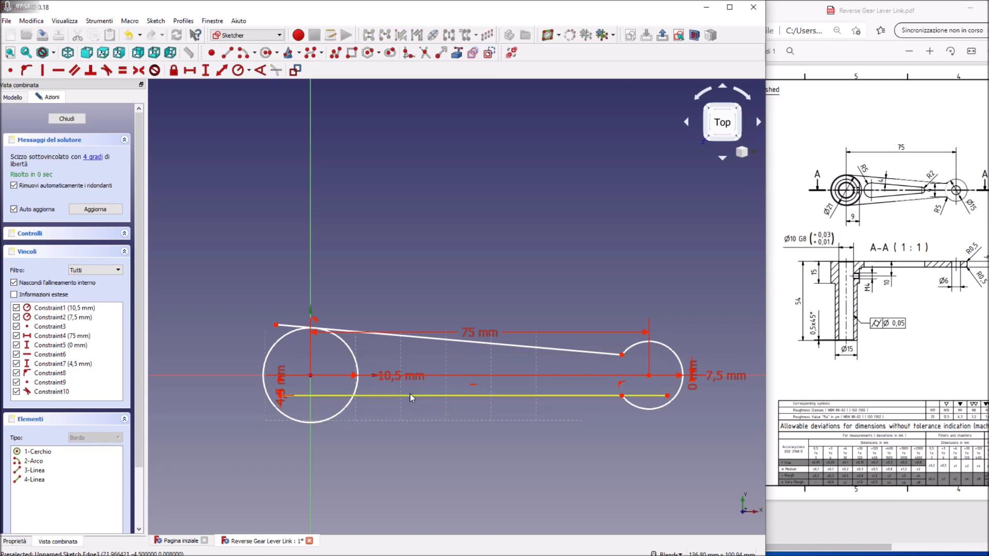
{"action": "left_click", "coordinate": [31, 20]}
{"action": "left_click", "coordinate": [36, 29]}
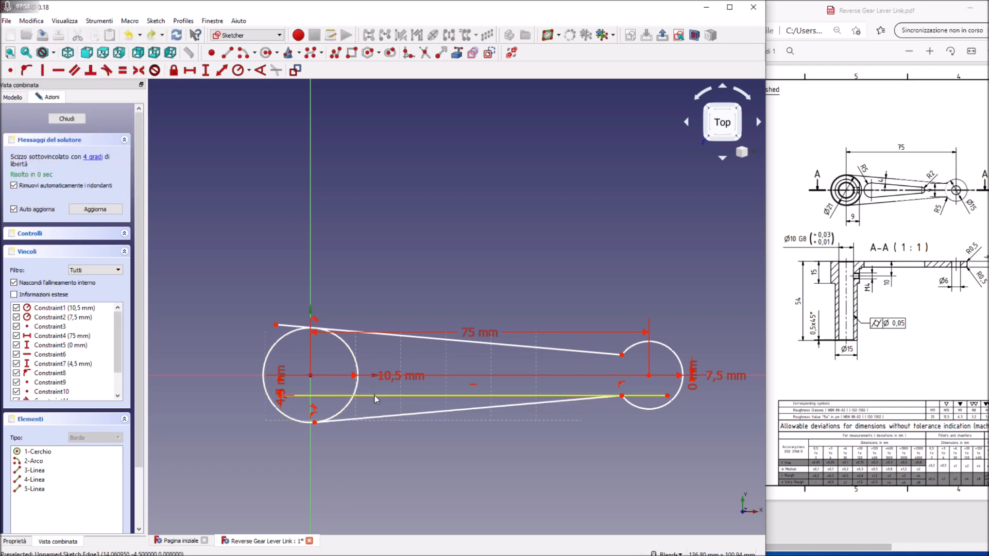
- Delete the lower horizontal line inside the lever outline
{"action": "key", "text": "Delete"}
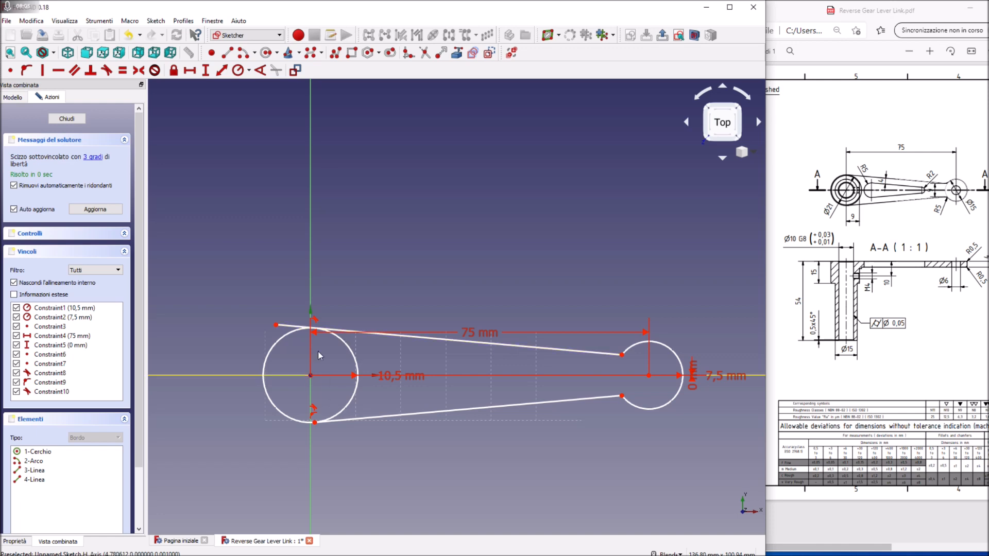
- Replace the larger circle with an arc centred on the origin, running from the lower slanted line's left endpoint to the upper slanted line
{"action": "left_click", "coordinate": [244, 54]}
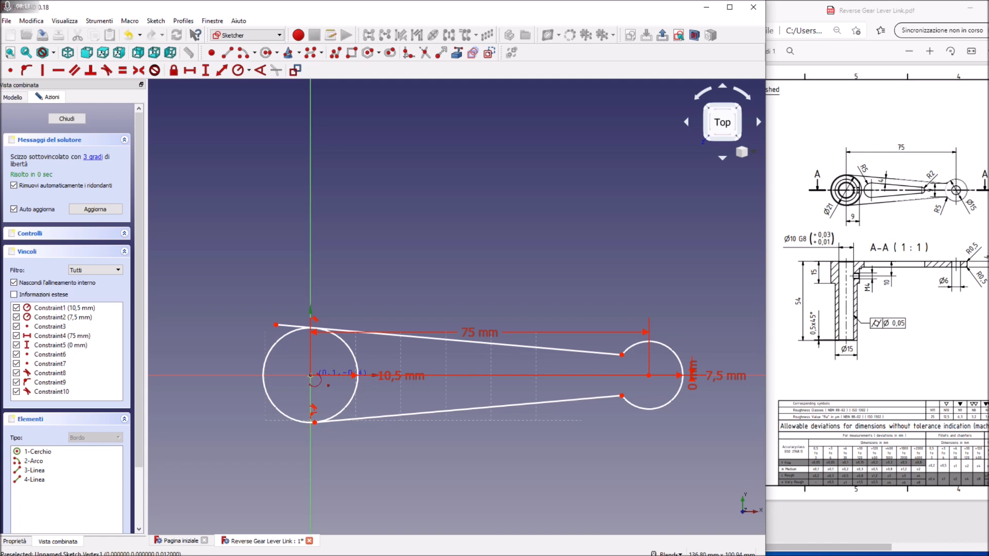
{"action": "left_click", "coordinate": [311, 375]}
{"action": "left_click", "coordinate": [314, 328]}
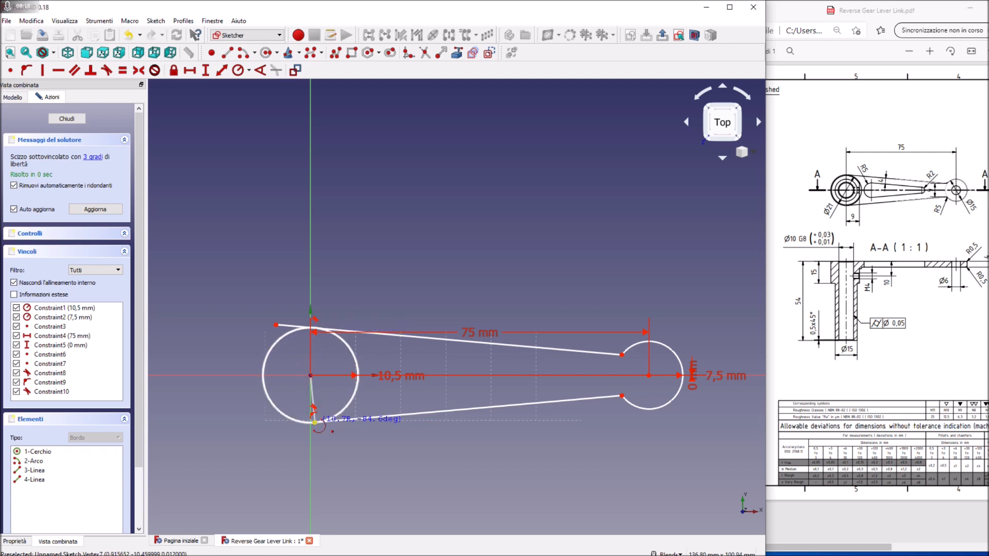
{"action": "left_click", "coordinate": [314, 423]}
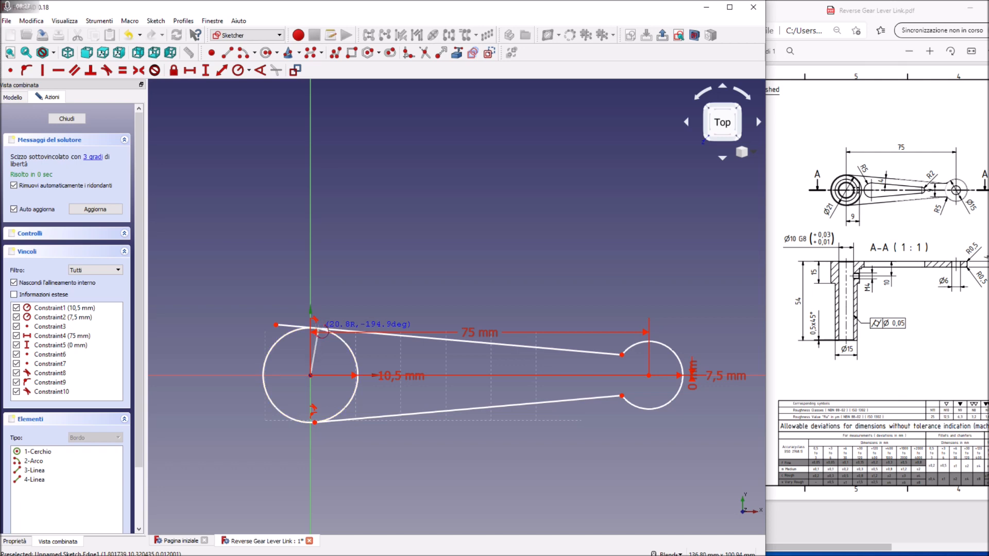
{"action": "left_click", "coordinate": [318, 330]}
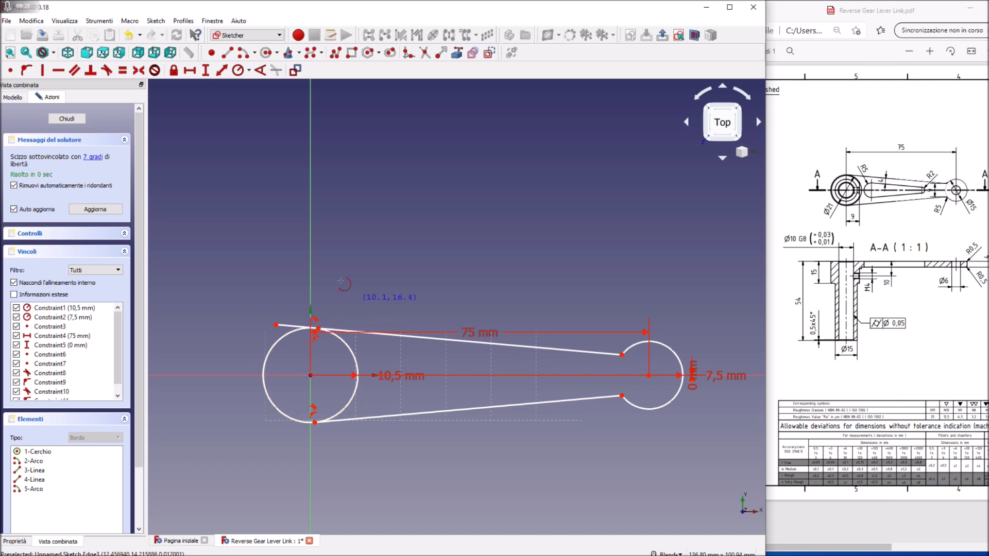
{"action": "key", "text": "Escape"}
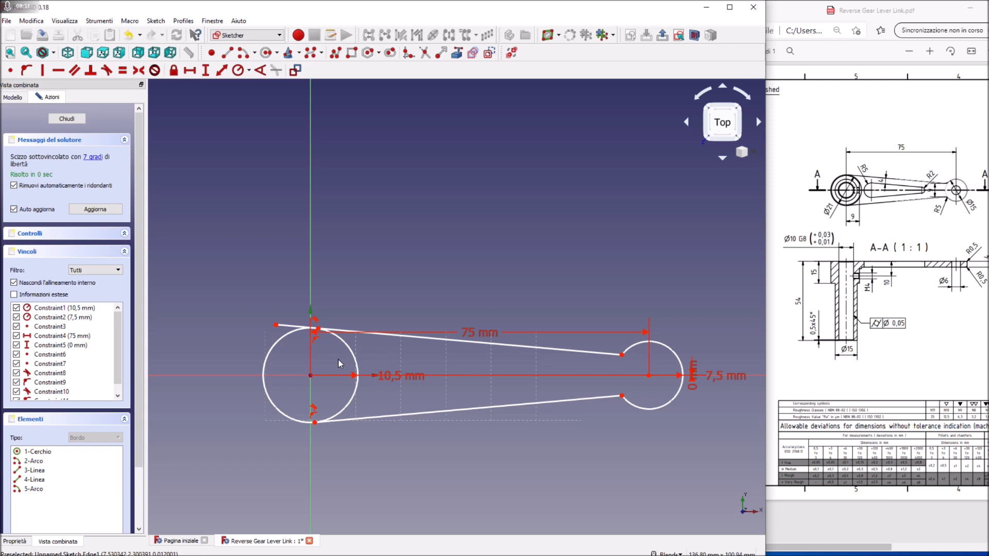
{"action": "left_click", "coordinate": [351, 358]}
{"action": "key", "text": "Delete"}
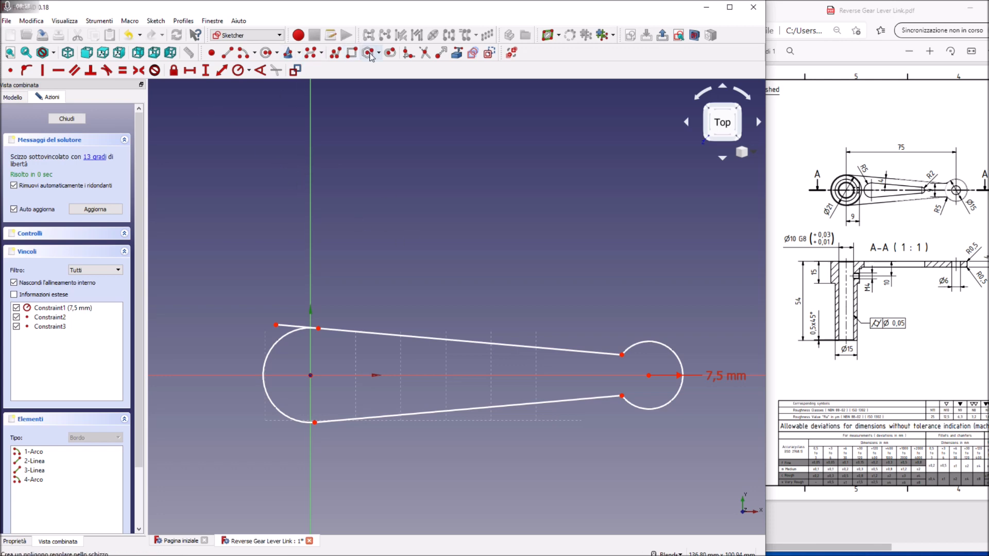
- Make the upper and lower slanted lines tangent to the new larger arc
{"action": "left_click", "coordinate": [193, 77]}
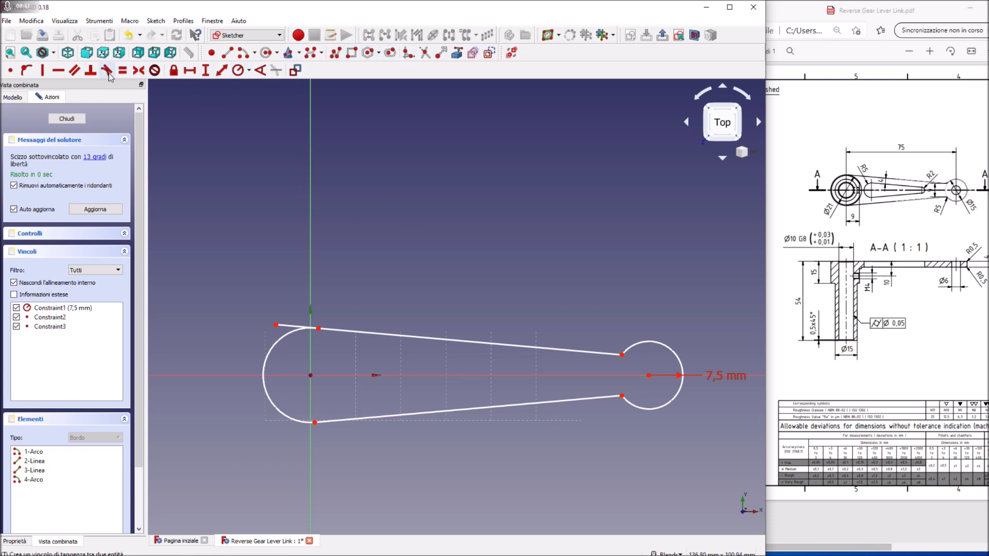
{"action": "left_click", "coordinate": [308, 329]}
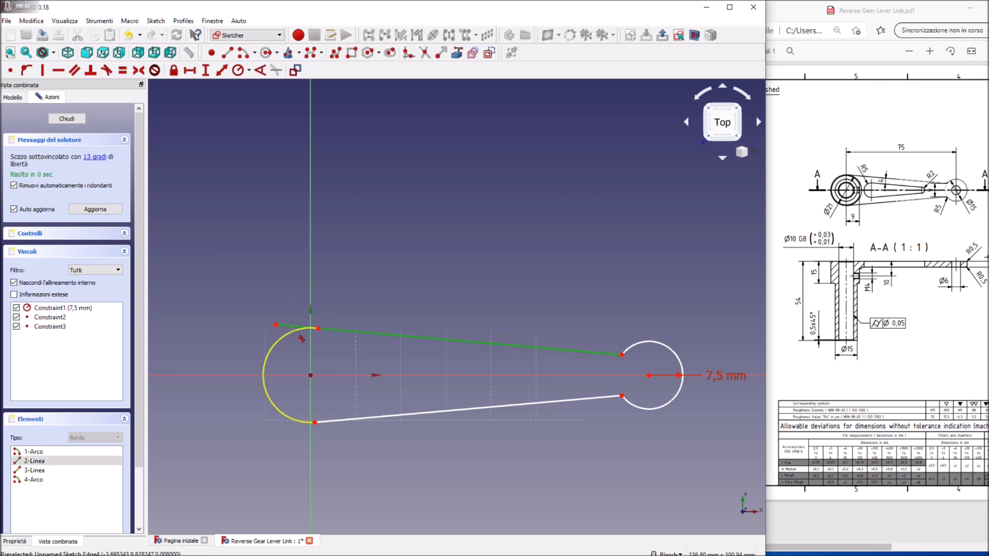
{"action": "left_click", "coordinate": [296, 329]}
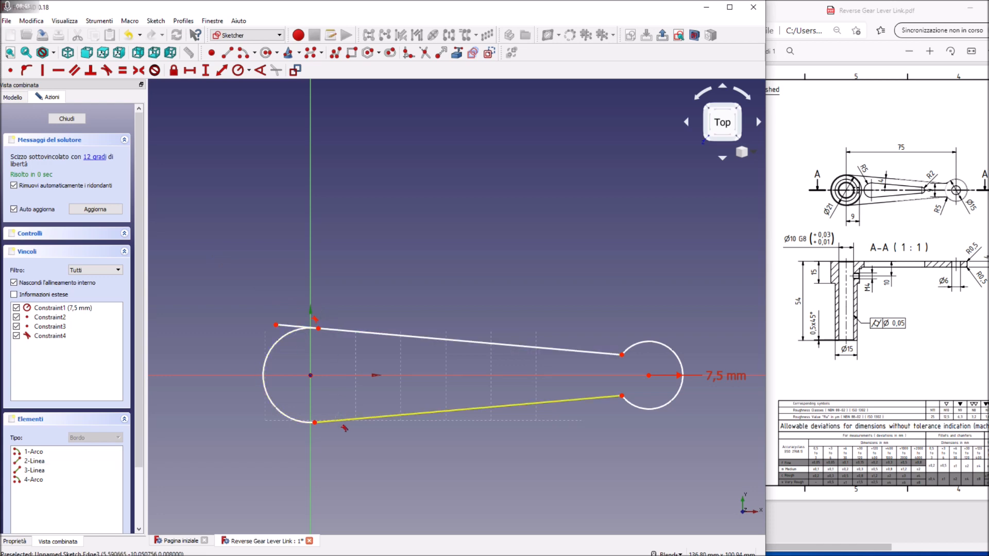
{"action": "left_click", "coordinate": [319, 421]}
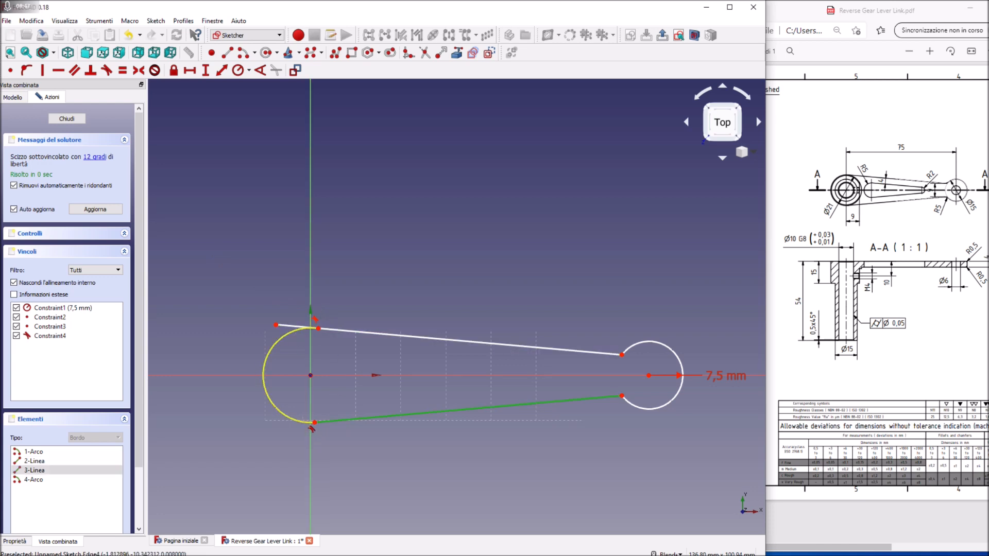
{"action": "left_click", "coordinate": [302, 420]}
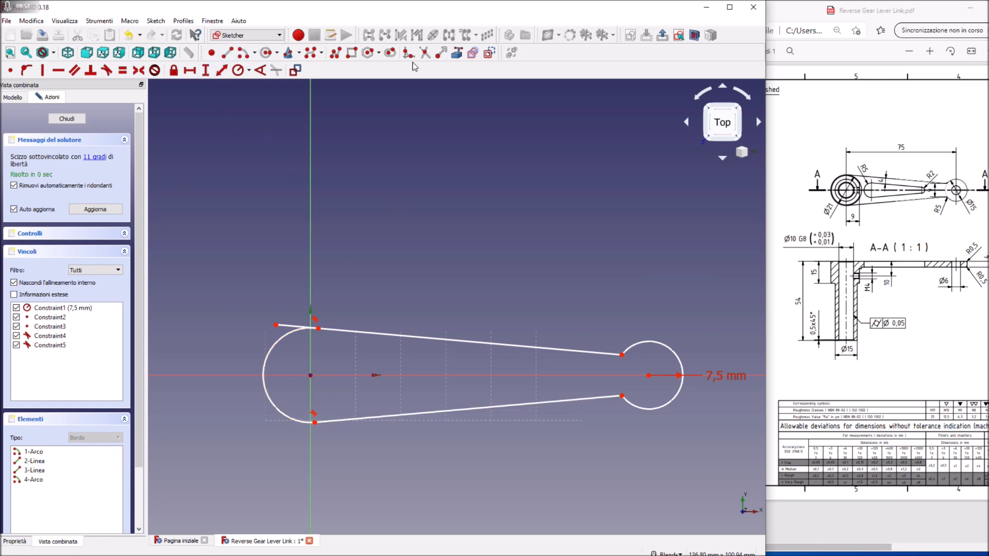
- Constrain the larger arc's radius to 10.5 mm
{"action": "left_click", "coordinate": [239, 71]}
{"action": "left_click", "coordinate": [268, 360]}
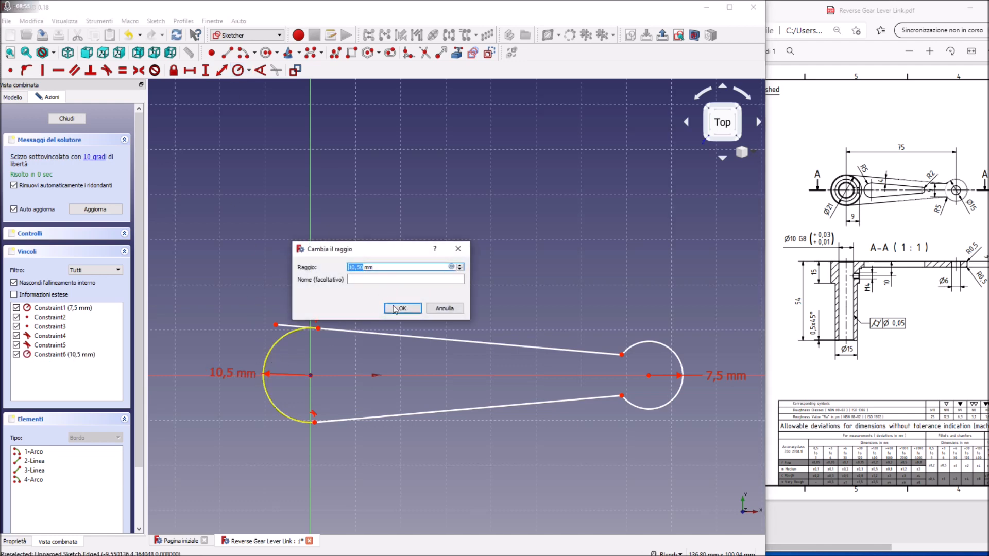
{"action": "left_click", "coordinate": [402, 308]}
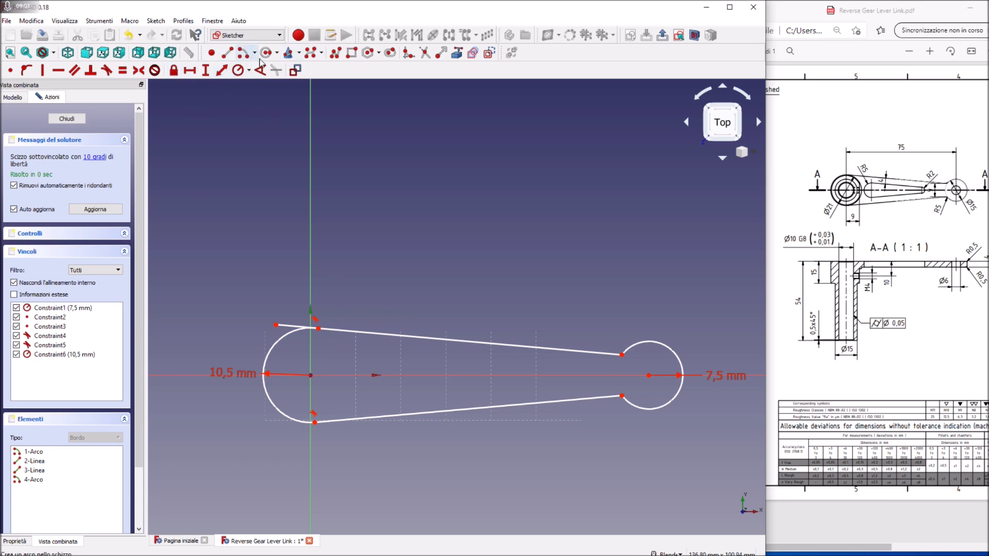
- Trim the upper slanted line's overhang beyond the larger arc
{"action": "left_click", "coordinate": [422, 53]}
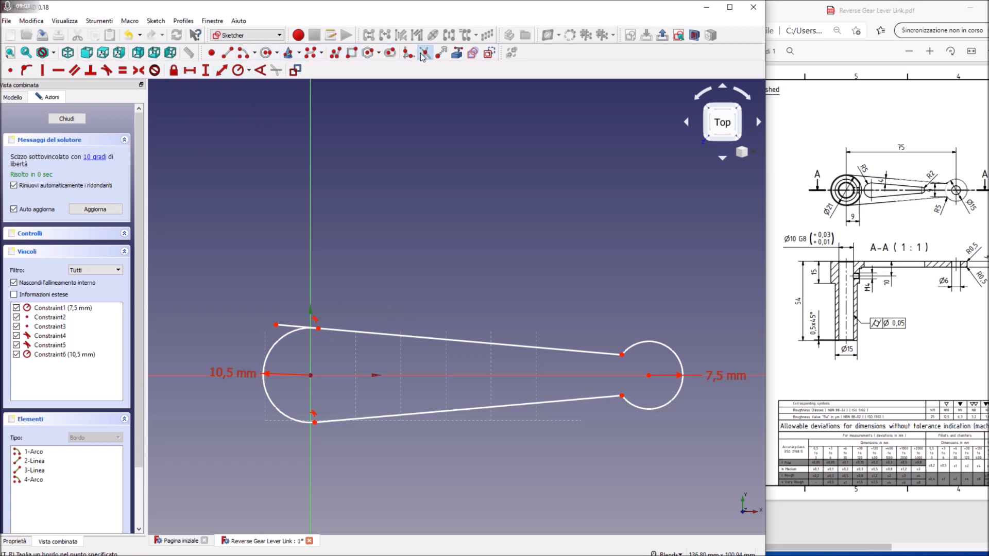
{"action": "left_click", "coordinate": [291, 330]}
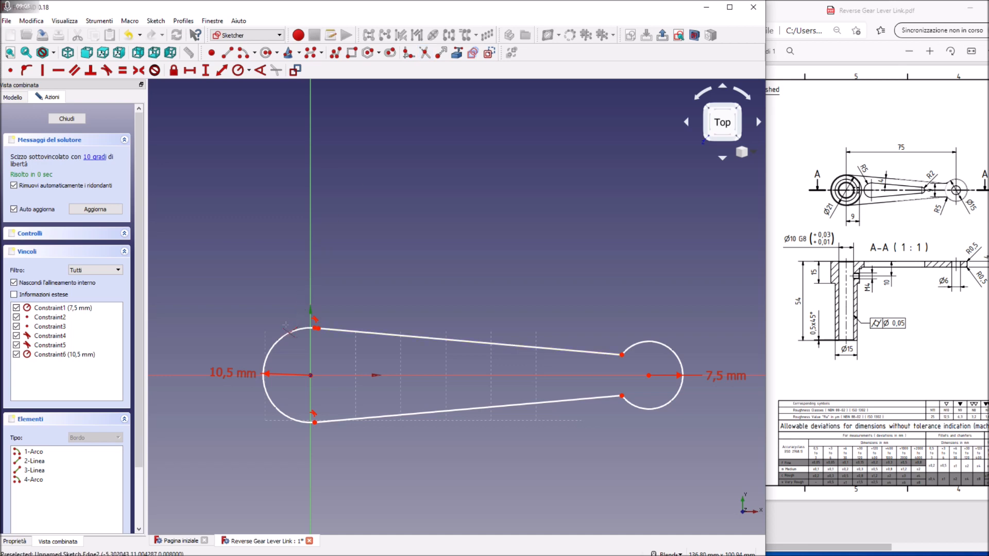
{"action": "scroll", "coordinate": [317, 331], "scroll_direction": "up", "scroll_amount": 10}
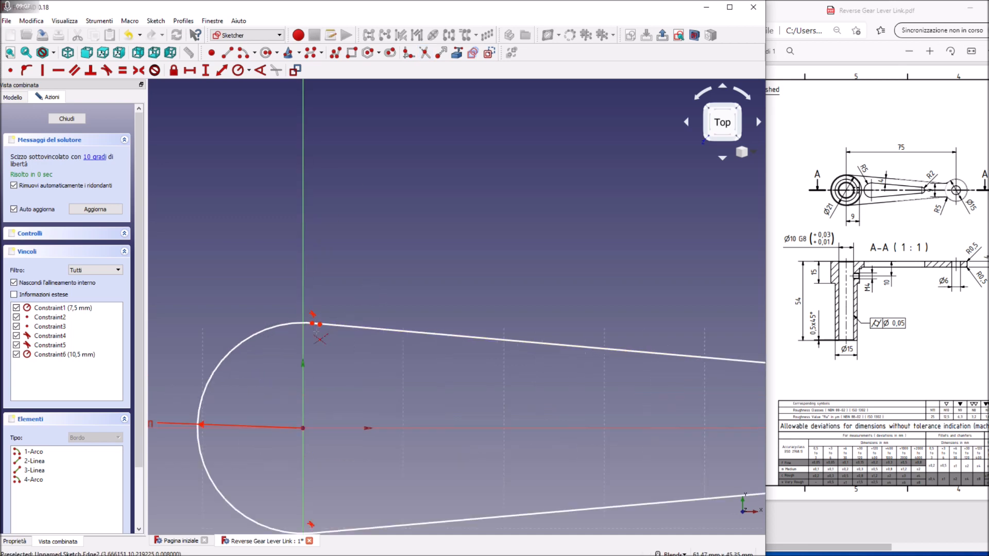
{"action": "scroll", "coordinate": [316, 332], "scroll_direction": "down", "scroll_amount": 4}
{"action": "scroll", "coordinate": [316, 331], "scroll_direction": "up", "scroll_amount": 14}
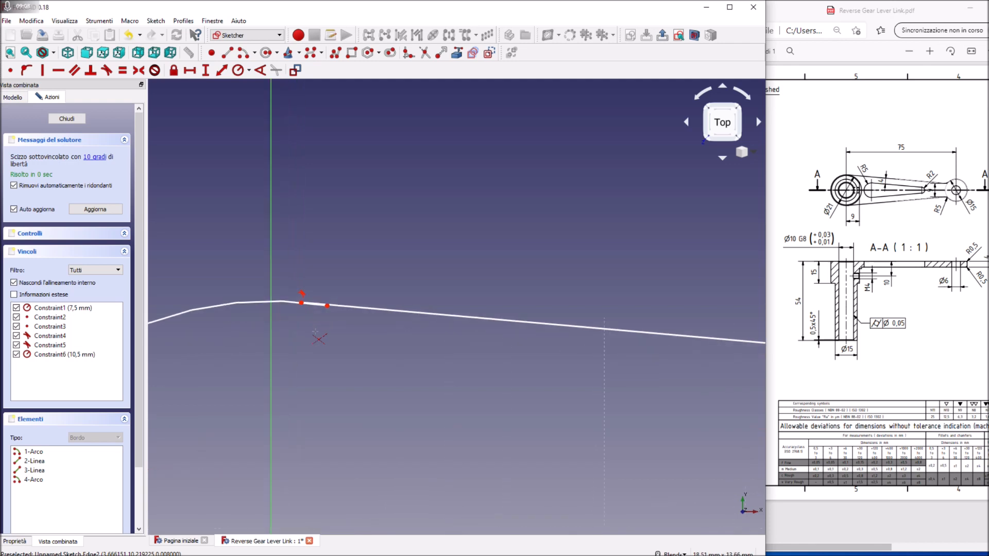
- Make the upper slanted line's left endpoint coincident with the larger arc's upper endpoint
{"action": "scroll", "coordinate": [314, 329], "scroll_direction": "down", "scroll_amount": 3}
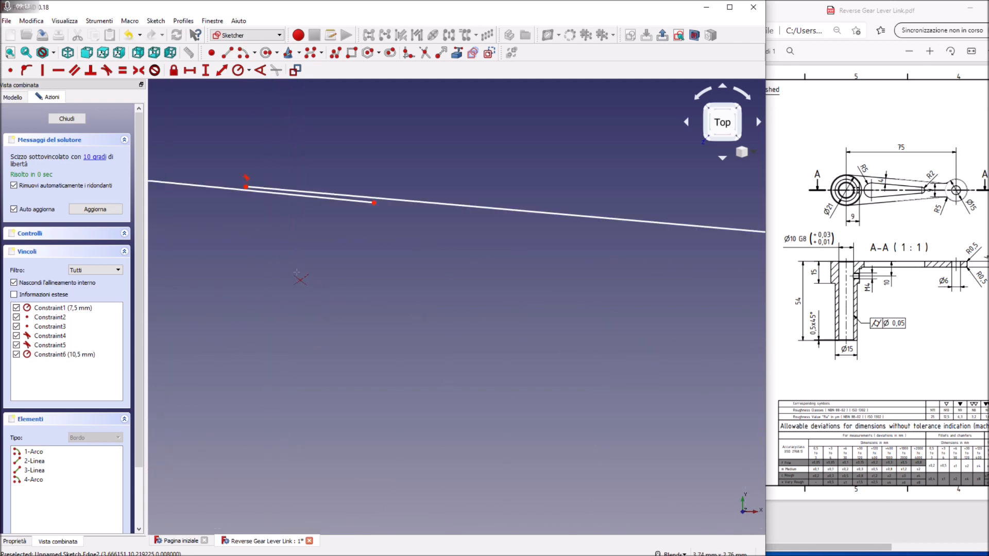
{"action": "scroll", "coordinate": [297, 272], "scroll_direction": "down", "scroll_amount": 3}
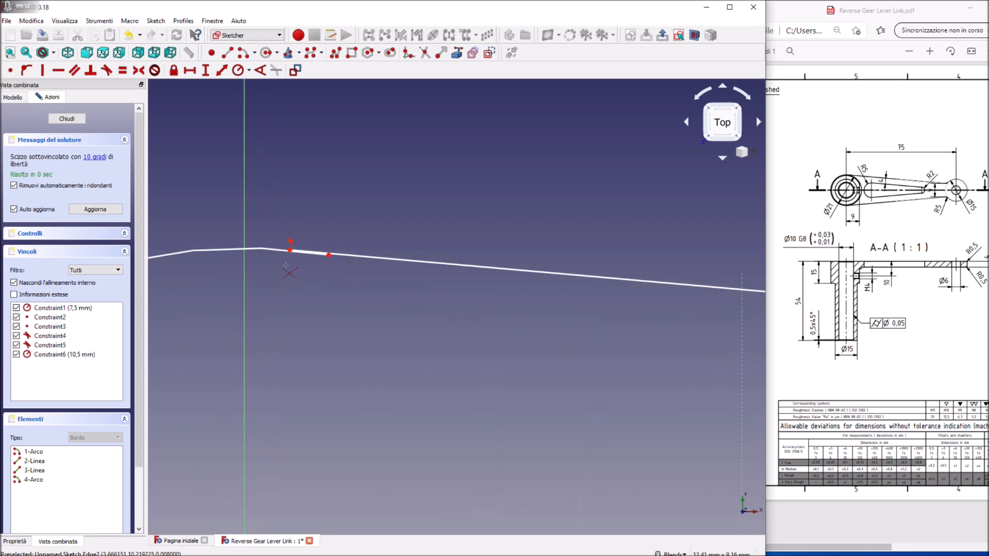
{"action": "scroll", "coordinate": [285, 266], "scroll_direction": "up", "scroll_amount": 1}
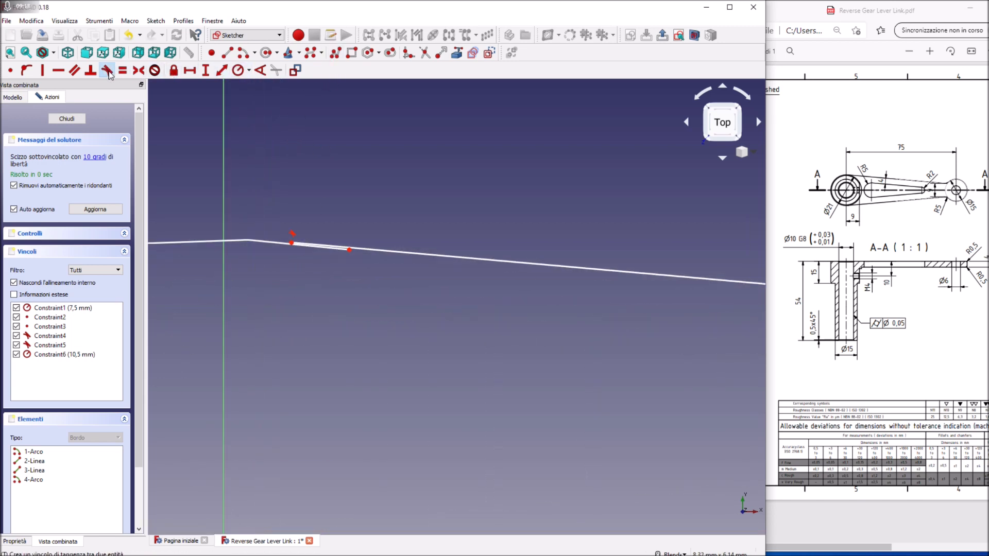
{"action": "scroll", "coordinate": [329, 260], "scroll_direction": "up", "scroll_amount": 3}
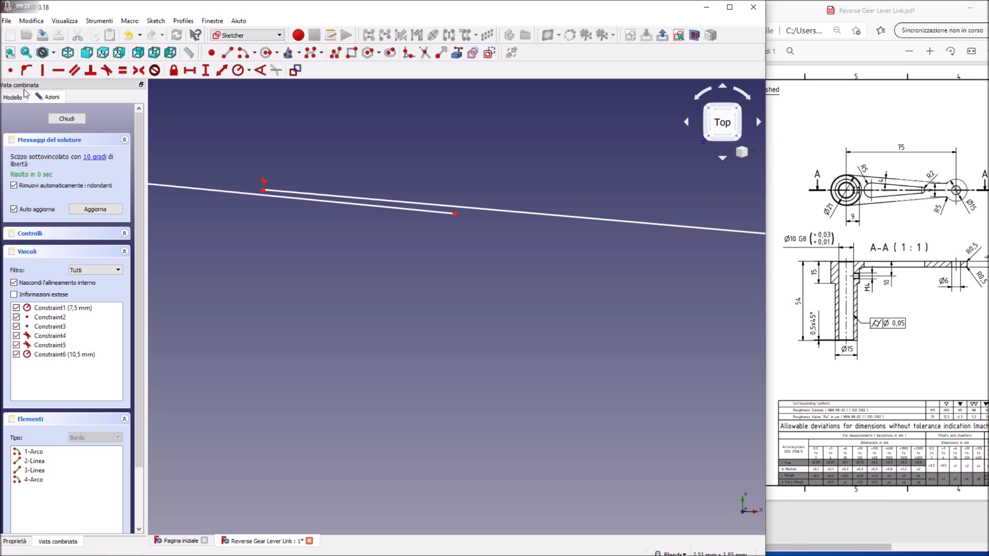
{"action": "left_click", "coordinate": [11, 70]}
{"action": "left_click", "coordinate": [455, 214]}
{"action": "left_click", "coordinate": [263, 193]}
{"action": "scroll", "coordinate": [320, 226], "scroll_direction": "down", "scroll_amount": 10}
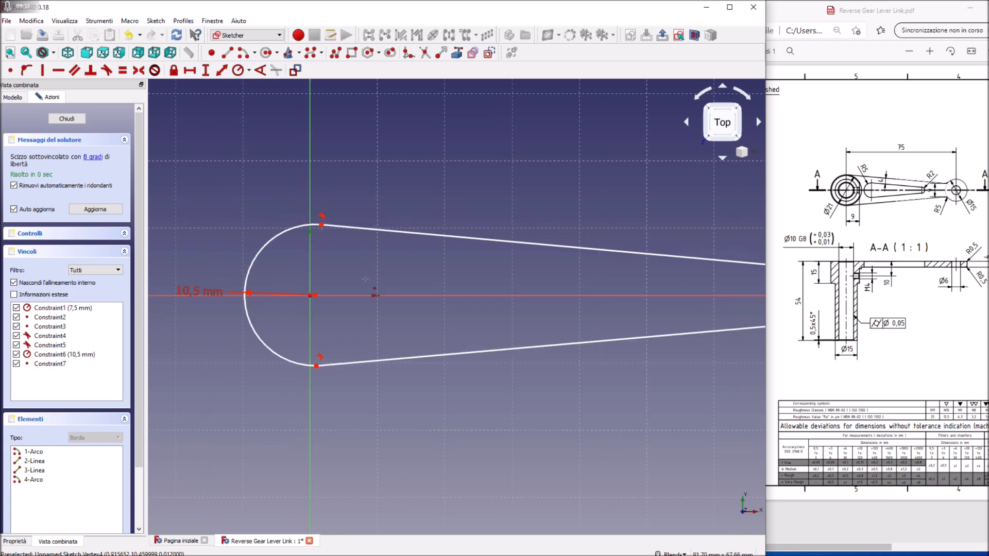
- Make the larger arc's lower endpoint coincident with the lower slanted line's left endpoint
{"action": "scroll", "coordinate": [333, 373], "scroll_direction": "up", "scroll_amount": 10}
{"action": "scroll", "coordinate": [314, 306], "scroll_direction": "up", "scroll_amount": 2}
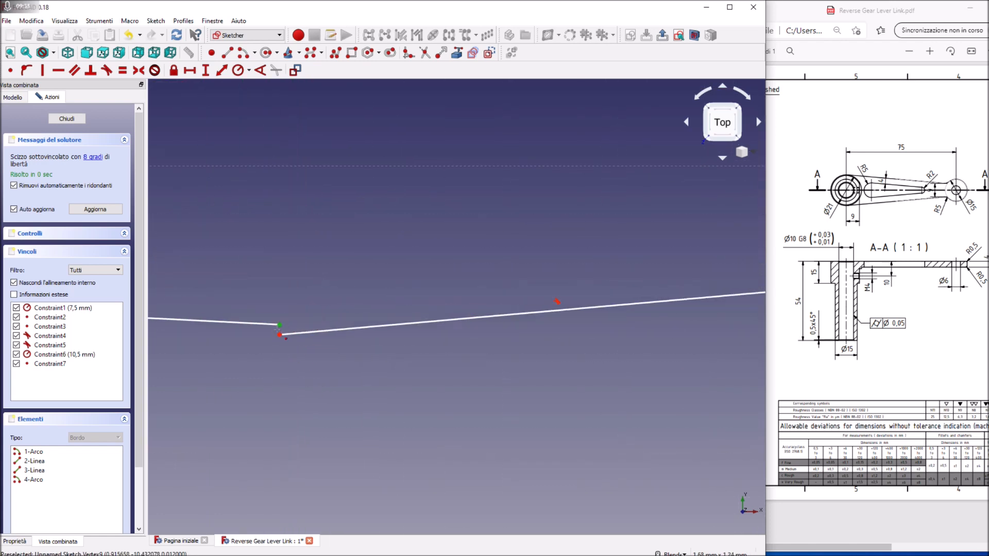
{"action": "left_click", "coordinate": [288, 342]}
{"action": "scroll", "coordinate": [291, 329], "scroll_direction": "down", "scroll_amount": 6}
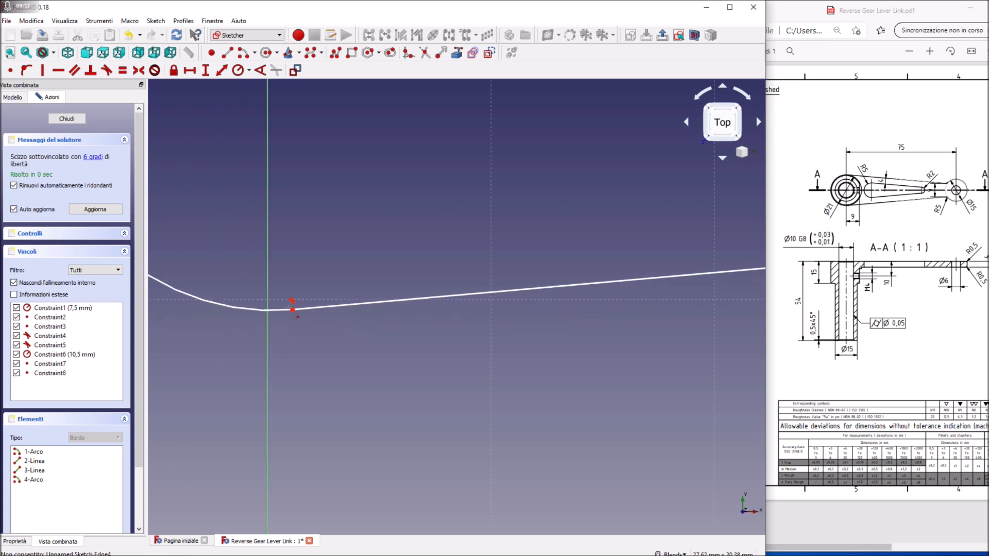
{"action": "scroll", "coordinate": [411, 289], "scroll_direction": "down", "scroll_amount": 2}
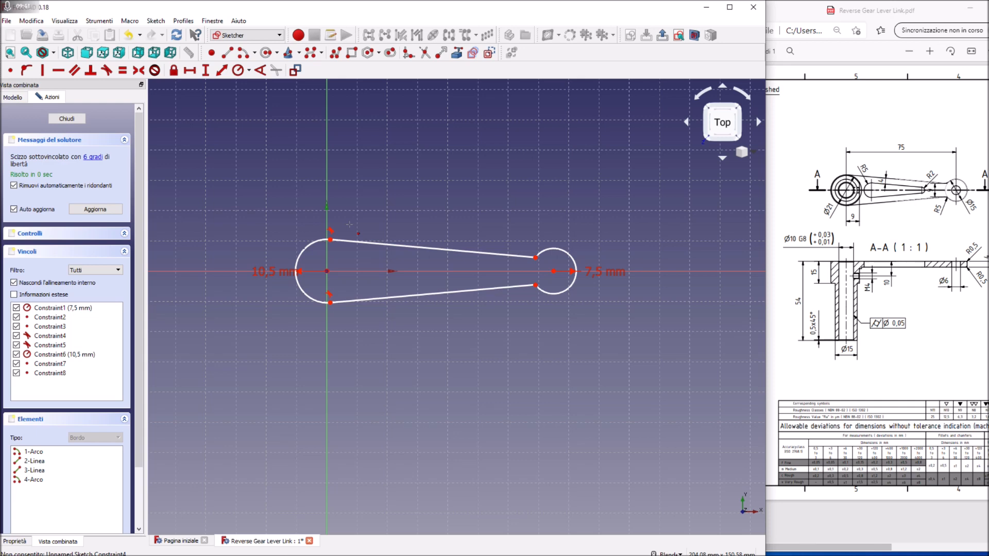
- Constrain the upper and lower slanted outline lines to equal length
{"action": "scroll", "coordinate": [440, 191], "scroll_direction": "up", "scroll_amount": 2}
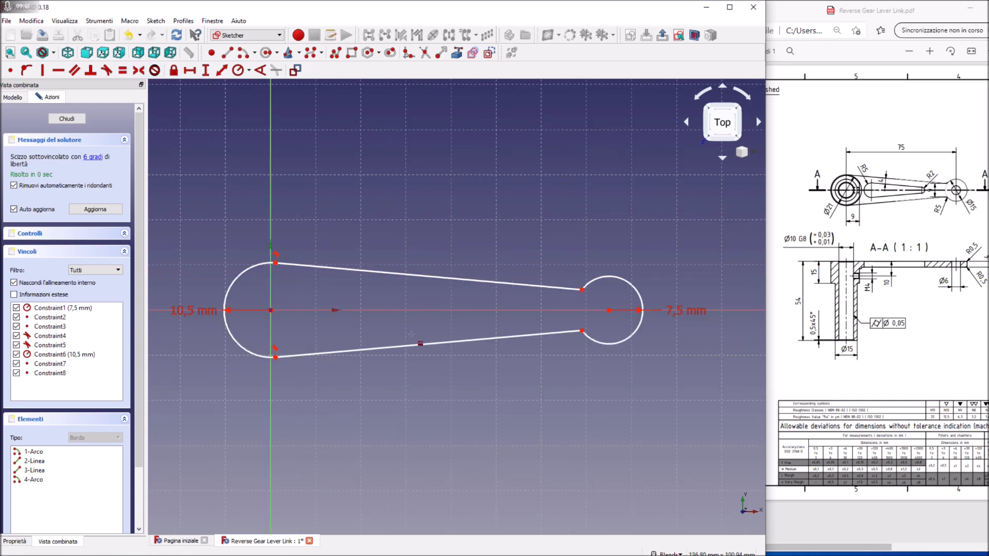
{"action": "left_click", "coordinate": [426, 356]}
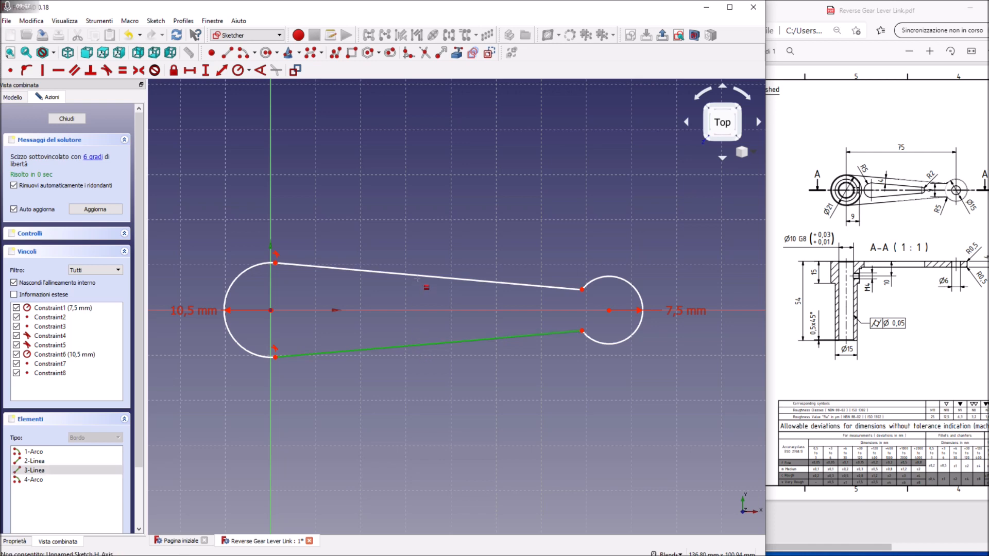
{"action": "left_click", "coordinate": [418, 277]}
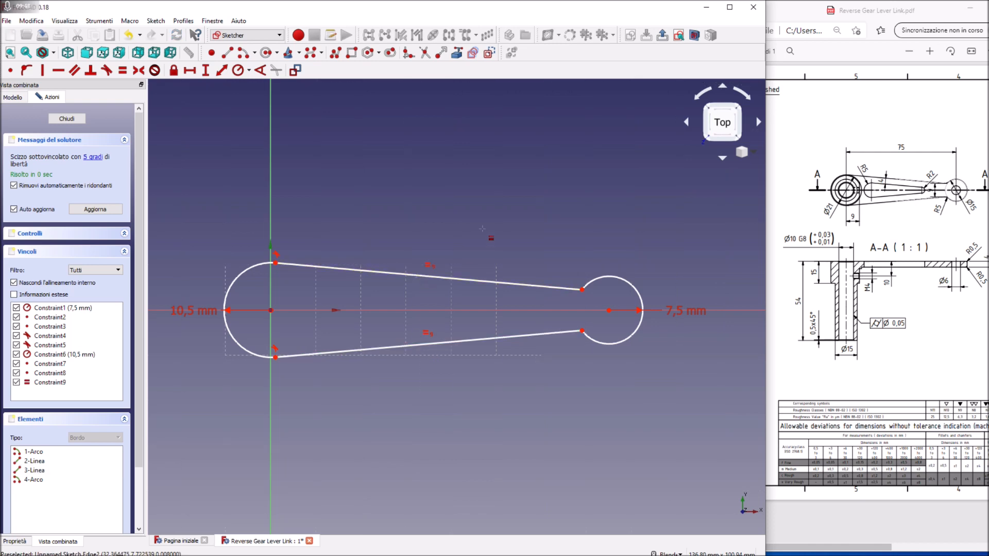
- Constrain the angle between the two slanted outline lines to 10.04°
{"action": "left_click", "coordinate": [259, 70]}
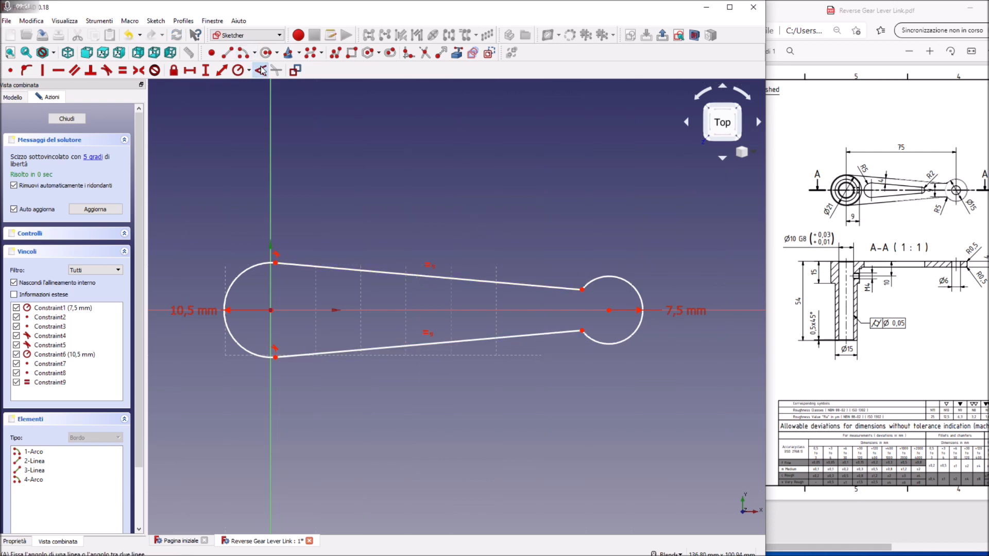
{"action": "left_click", "coordinate": [487, 339]}
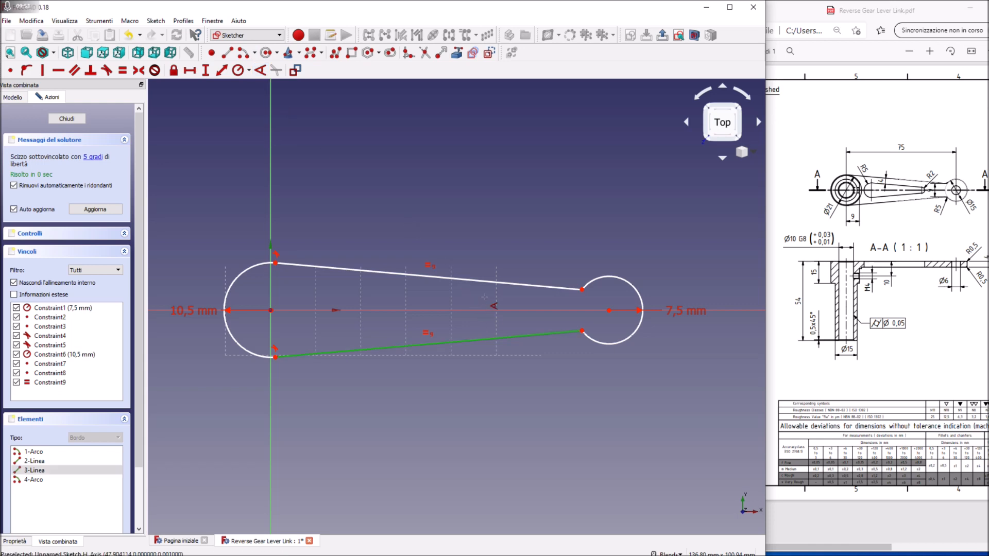
{"action": "left_click", "coordinate": [489, 283]}
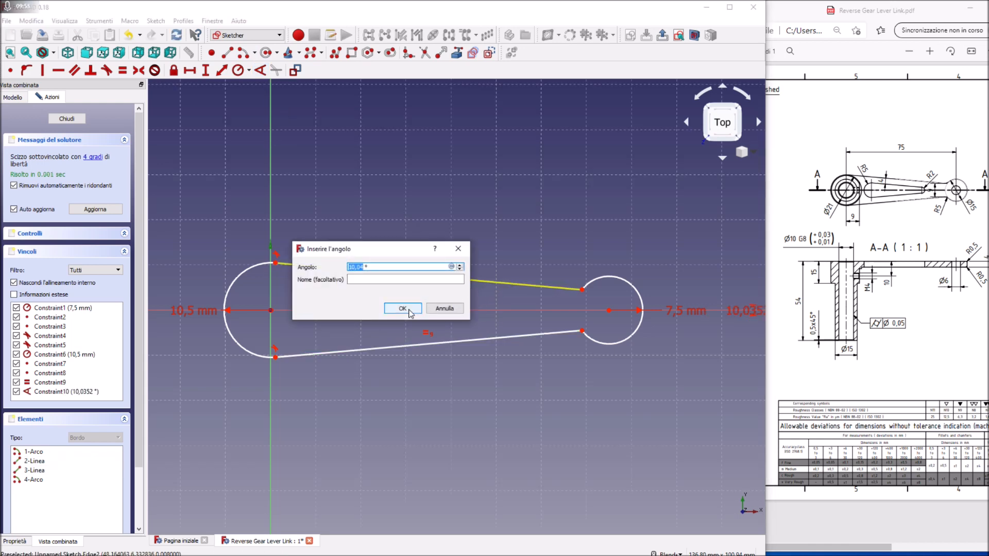
{"action": "left_click", "coordinate": [403, 308]}
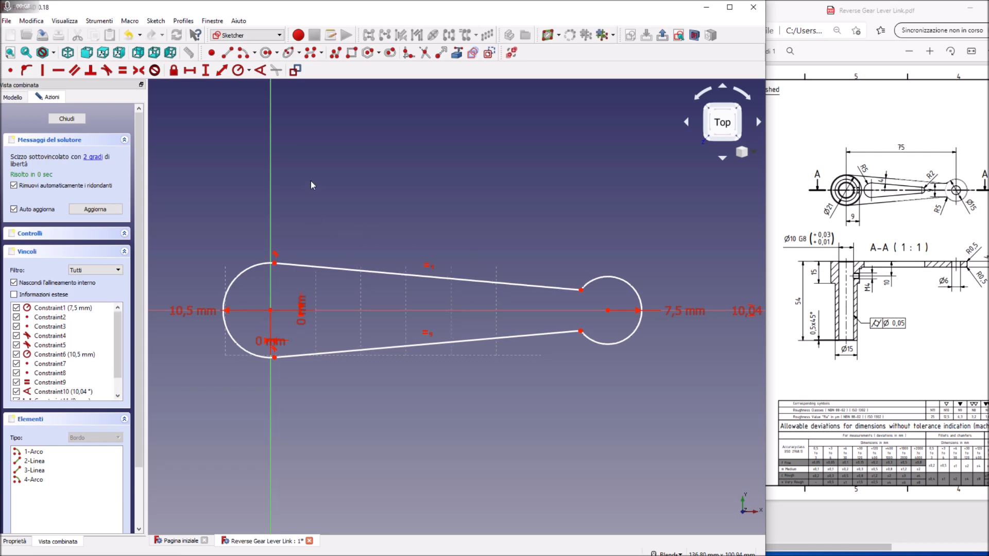
- Draw two circles above the lever outline, with radii of about 4.2 mm near the larger end and 3.2 mm near the smaller end
{"action": "left_click", "coordinate": [266, 52]}
{"action": "left_click", "coordinate": [333, 179]}
{"action": "left_click", "coordinate": [352, 180]}
{"action": "left_click", "coordinate": [516, 182]}
{"action": "left_click", "coordinate": [530, 194]}
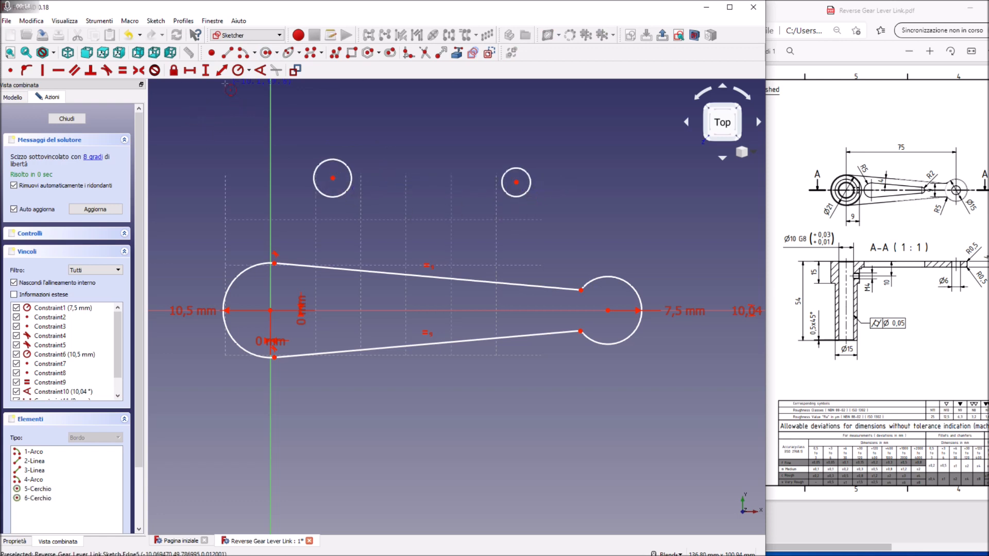
- Constrain the radii of the two new circles to 5 mm for the larger and 2 mm for the smaller
{"action": "left_click", "coordinate": [238, 70]}
{"action": "left_click", "coordinate": [335, 197]}
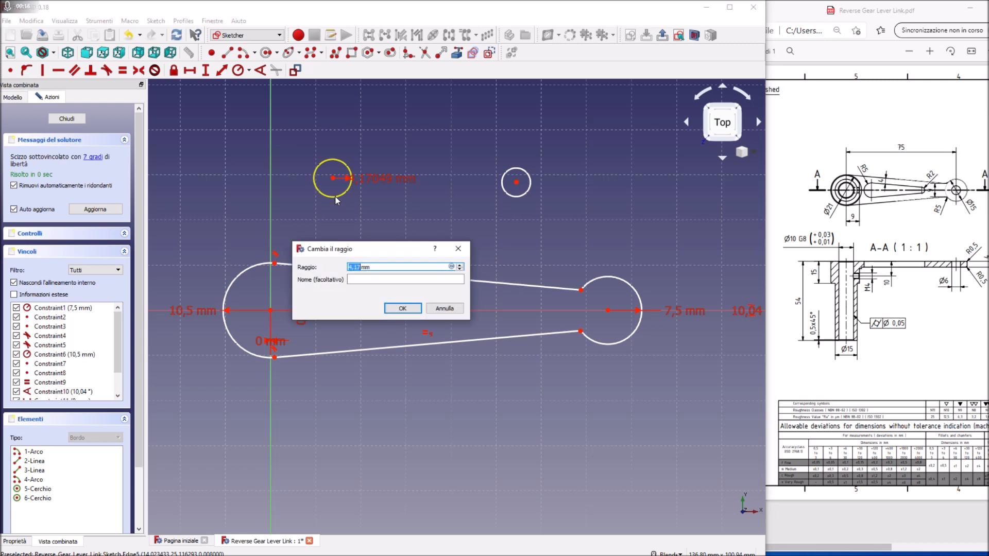
{"action": "type", "text": "5"}
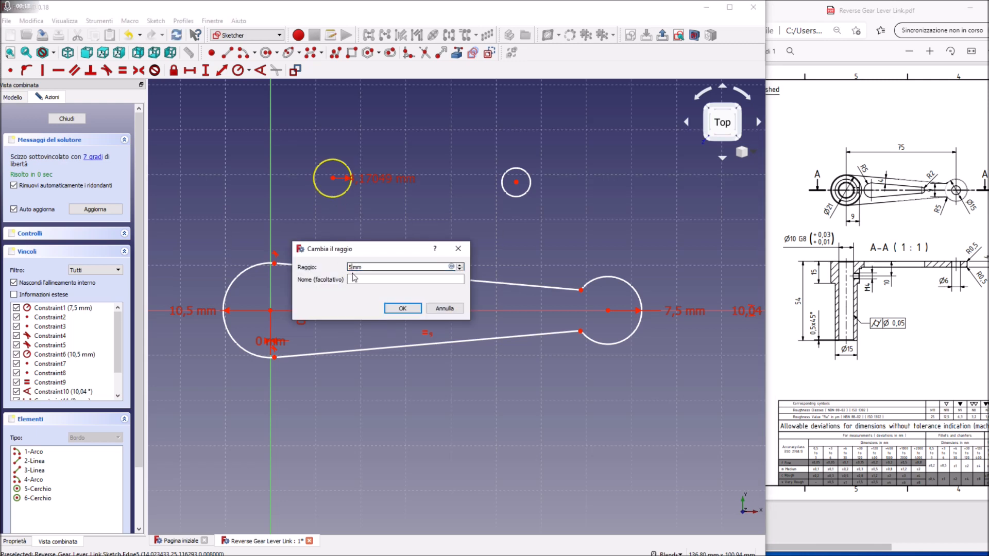
{"action": "left_click", "coordinate": [403, 308]}
{"action": "left_click", "coordinate": [515, 197]}
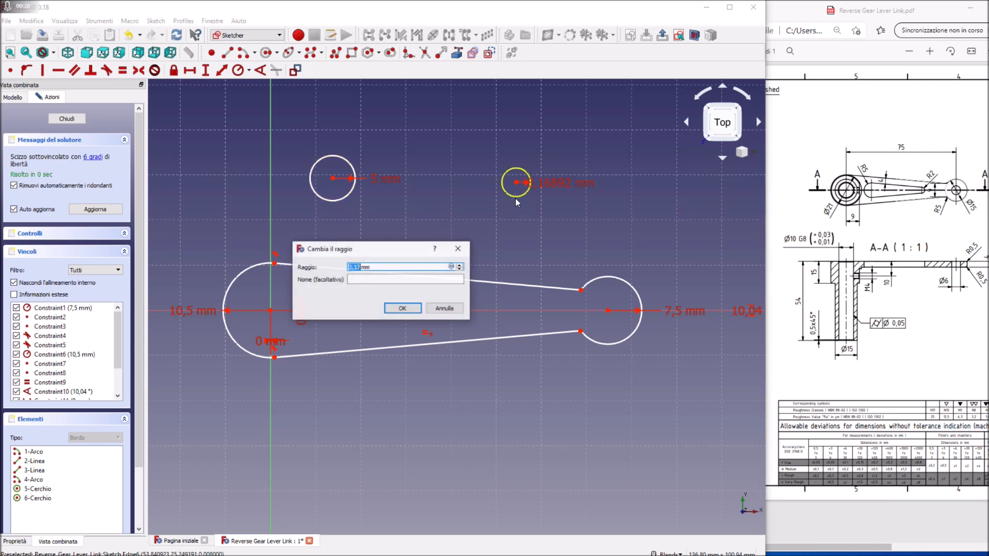
{"action": "type", "text": "2"}
{"action": "left_click", "coordinate": [402, 308]}
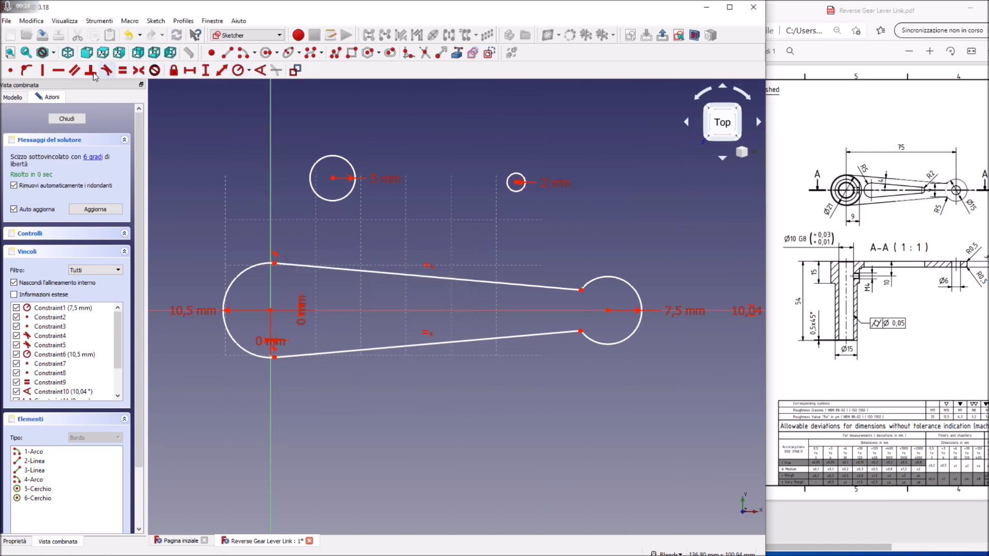
- Set the vertical distance from the origin to the centres of the 5 mm and 2 mm radius circles to 0 mm
{"action": "left_click", "coordinate": [207, 74]}
{"action": "left_click", "coordinate": [332, 179]}
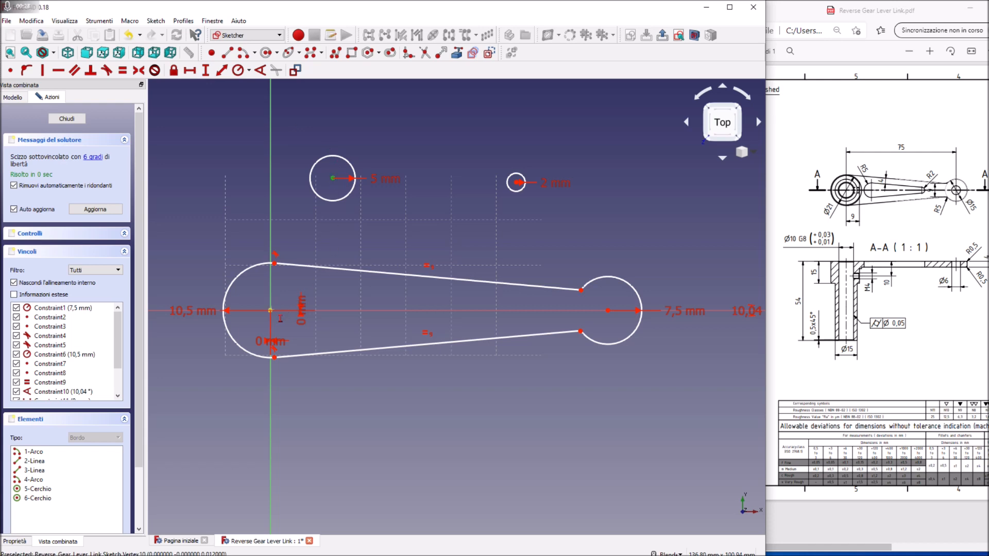
{"action": "left_click", "coordinate": [271, 310]}
{"action": "type", "text": "0"}
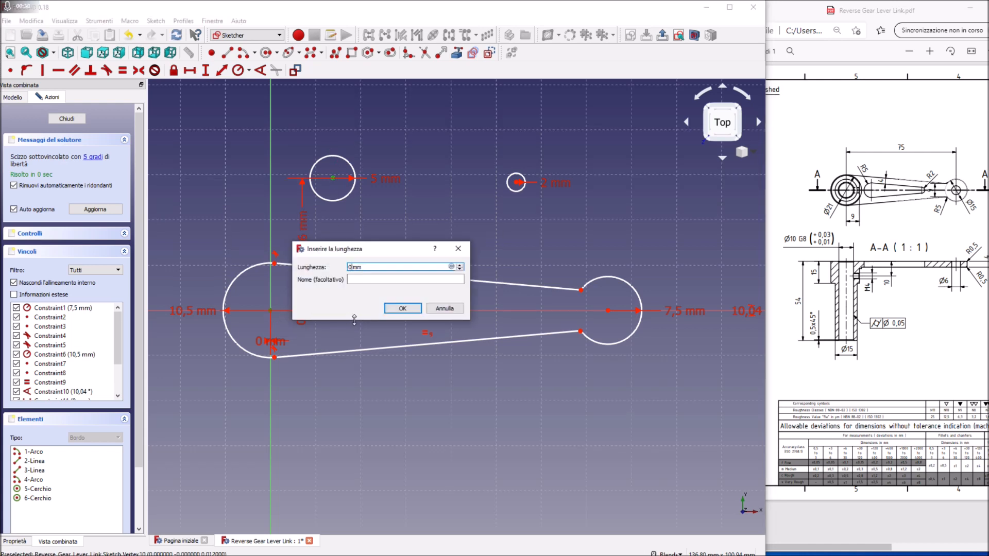
{"action": "left_click", "coordinate": [401, 310]}
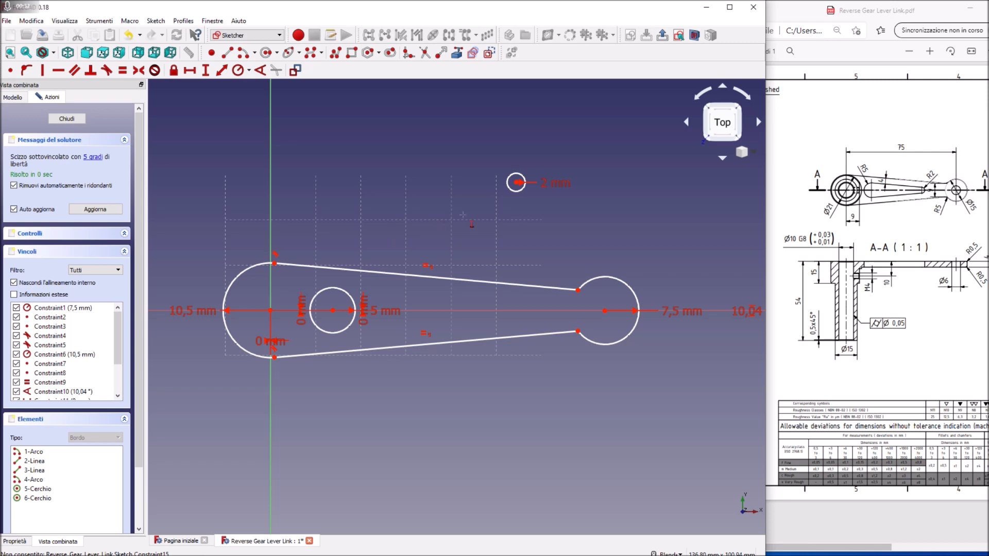
{"action": "left_click", "coordinate": [517, 183]}
{"action": "left_click", "coordinate": [271, 310]}
{"action": "type", "text": "0"}
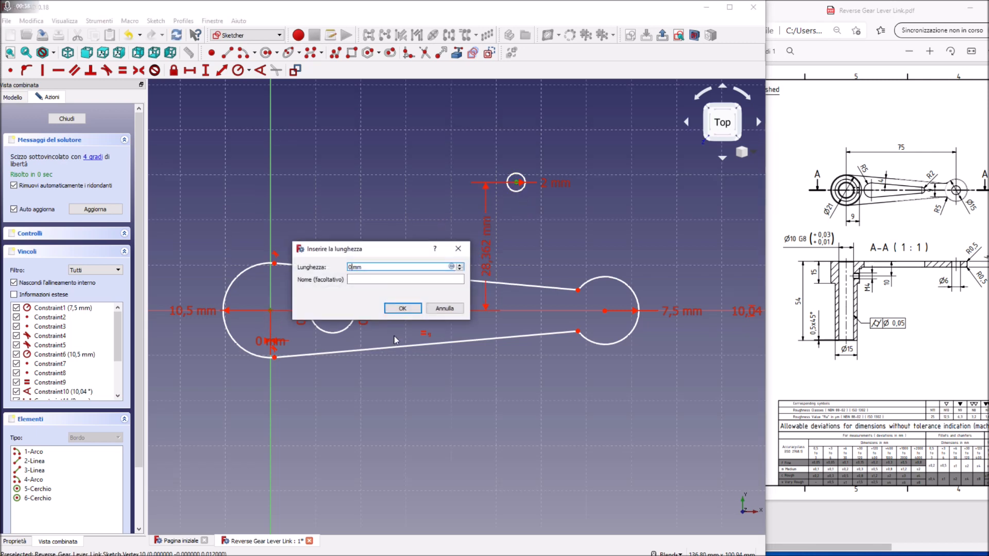
{"action": "left_click", "coordinate": [402, 308]}
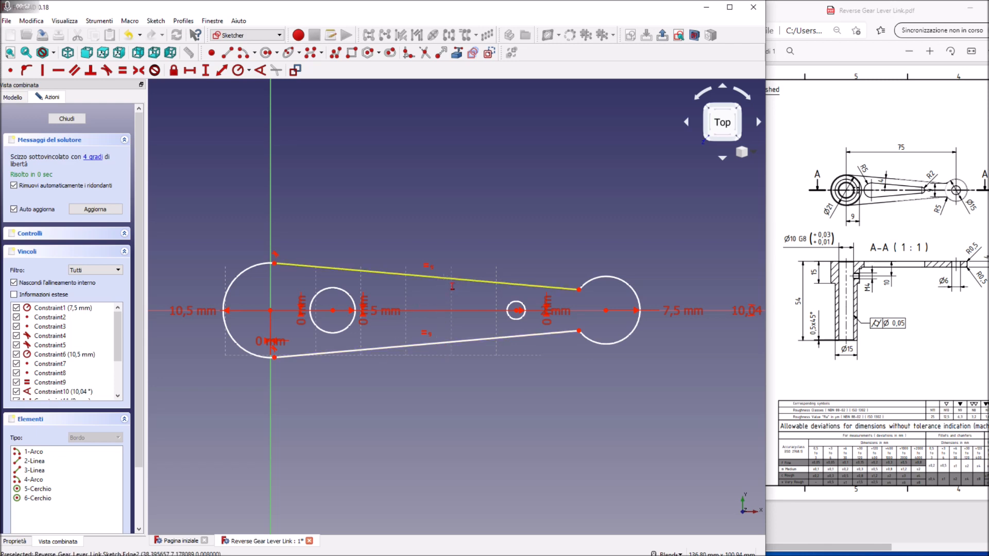
- Draw two long slanted lines inside the upper and lower outline edges, crossing near the small end arc and overhanging both ends
{"action": "left_click", "coordinate": [228, 53]}
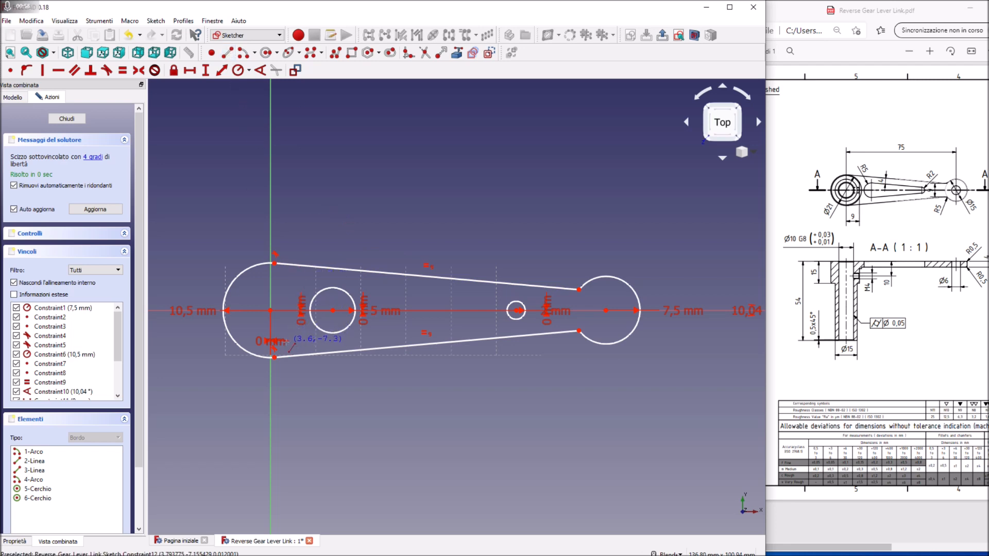
{"action": "left_click", "coordinate": [196, 351]}
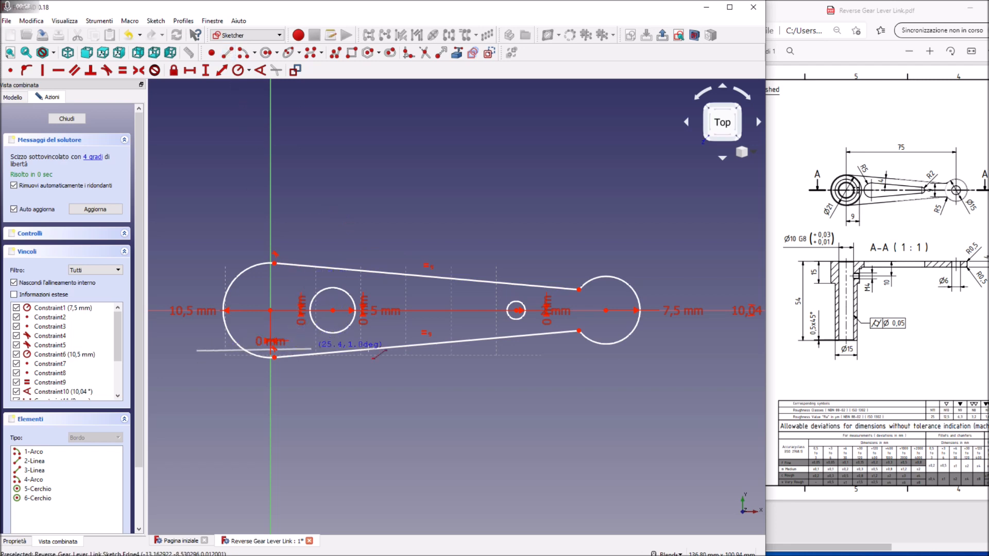
{"action": "left_click", "coordinate": [691, 306]}
{"action": "left_click", "coordinate": [183, 261]}
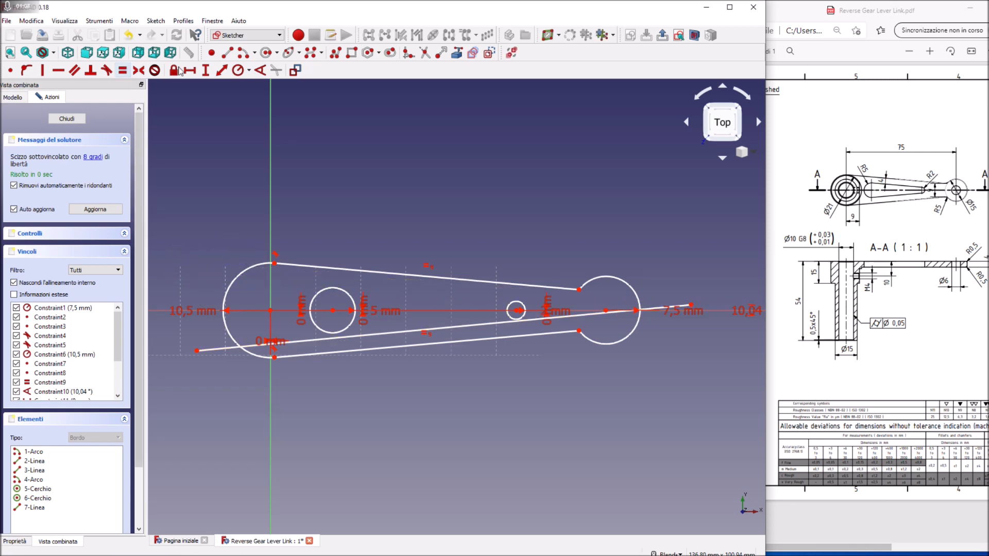
{"action": "left_click", "coordinate": [227, 52]}
{"action": "left_click", "coordinate": [191, 269]}
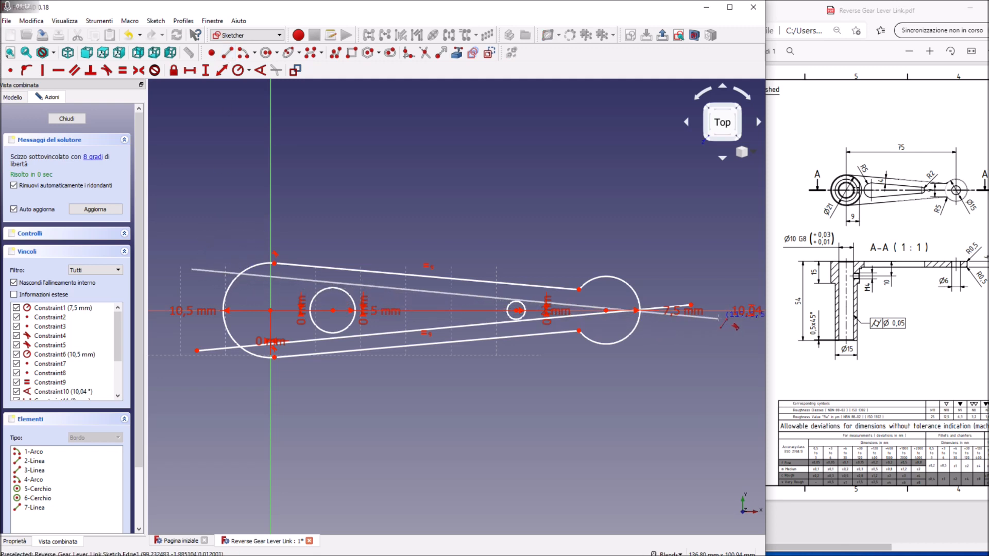
{"action": "left_click", "coordinate": [716, 320]}
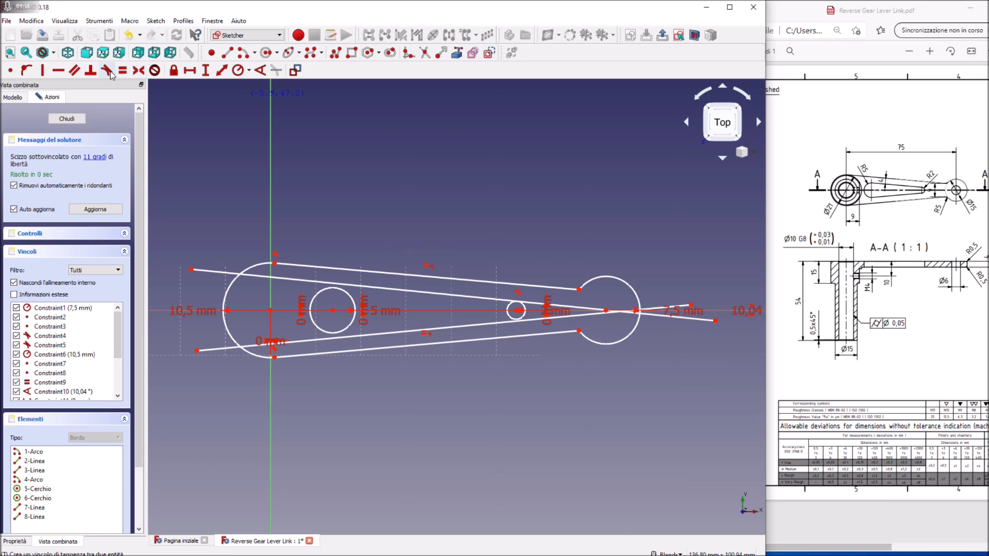
- Make each long inner slanted line parallel to its adjacent outline edge, upper to upper and lower to lower
{"action": "left_click", "coordinate": [390, 290]}
{"action": "left_click", "coordinate": [388, 274]}
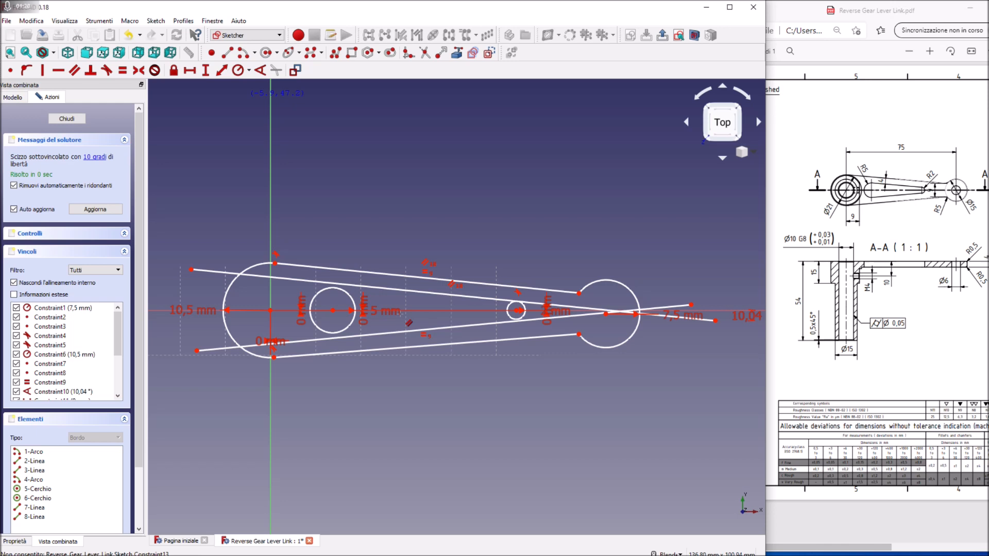
{"action": "left_click", "coordinate": [407, 331]}
{"action": "left_click", "coordinate": [411, 348]}
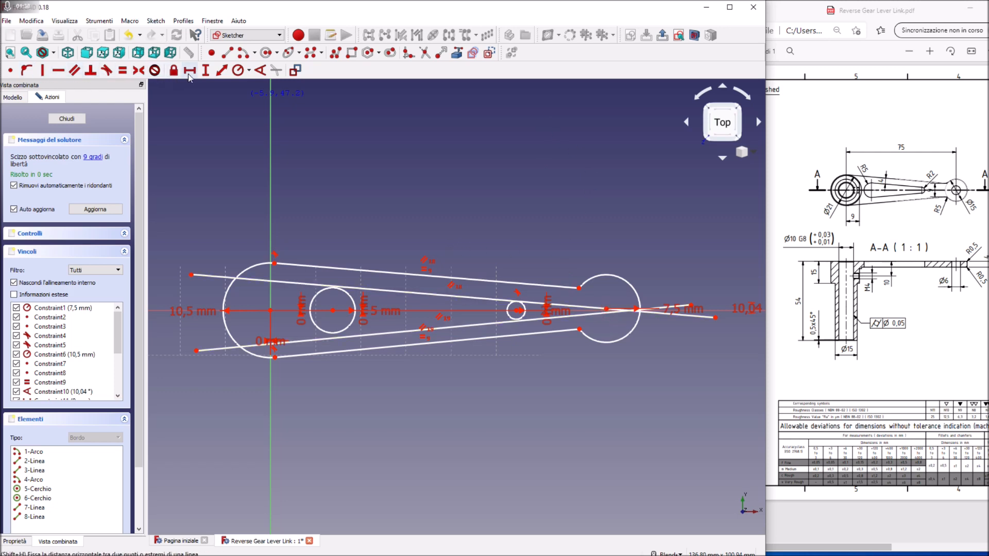
- Set the vertical distance between the smaller end arc's centre and the origin to 0 mm
{"action": "left_click", "coordinate": [205, 70]}
{"action": "left_click", "coordinate": [606, 309]}
{"action": "left_click", "coordinate": [270, 310]}
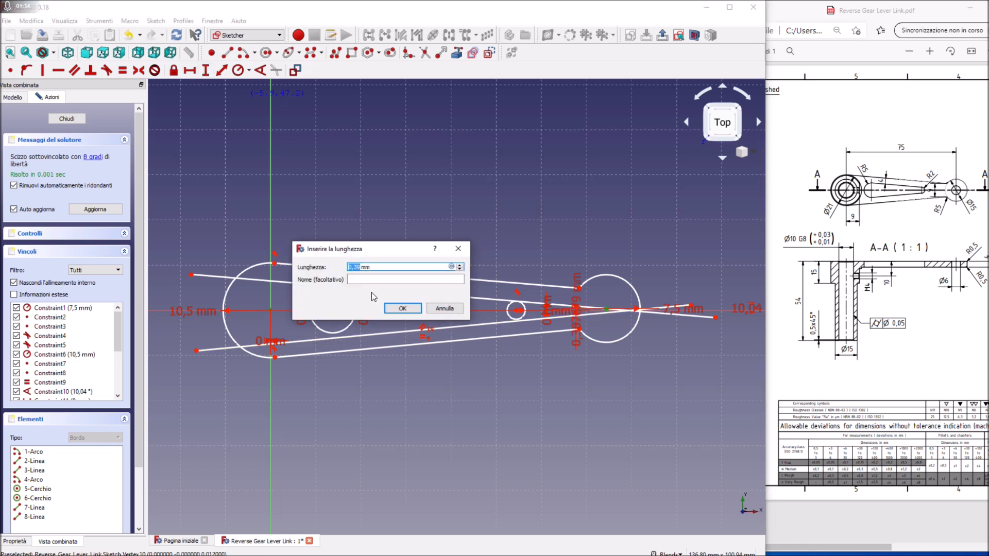
{"action": "type", "text": "0"}
{"action": "key", "text": "Return"}
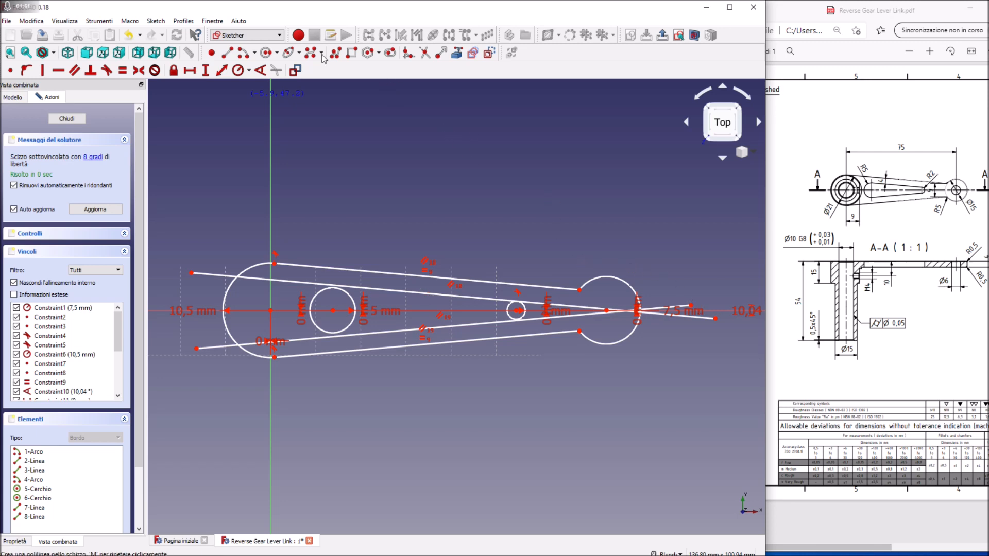
- Draw two short steep lines right of the 5 mm radius circle, one crossing each pair of inner and outline slanted lines
{"action": "left_click", "coordinate": [392, 301]}
{"action": "left_click", "coordinate": [400, 255]}
{"action": "left_click", "coordinate": [388, 320]}
{"action": "left_click", "coordinate": [396, 369]}
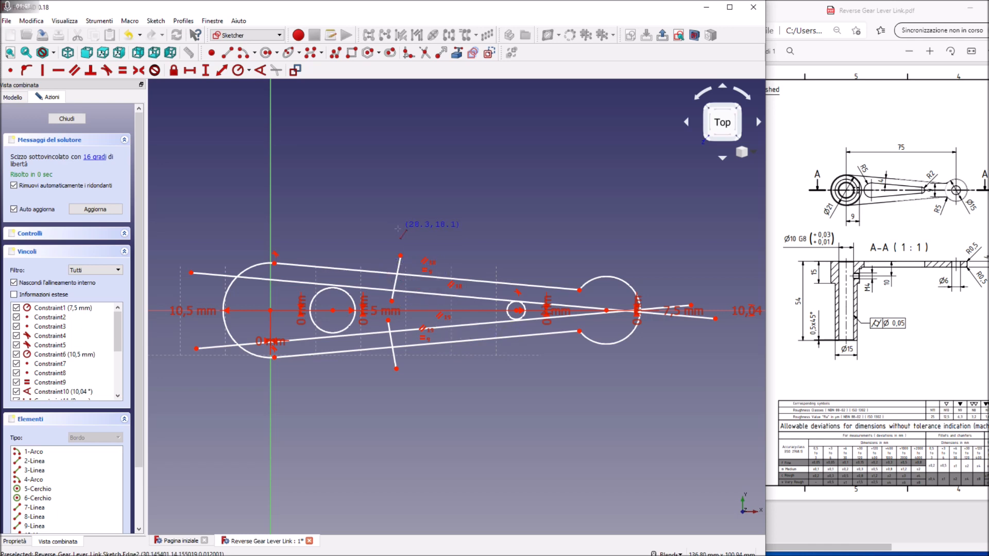
- Set the angle between each short steep line and its adjacent inner slanted line to 90°, upper and lower
{"action": "left_click", "coordinate": [261, 70]}
{"action": "left_click", "coordinate": [394, 289]}
{"action": "left_click", "coordinate": [407, 294]}
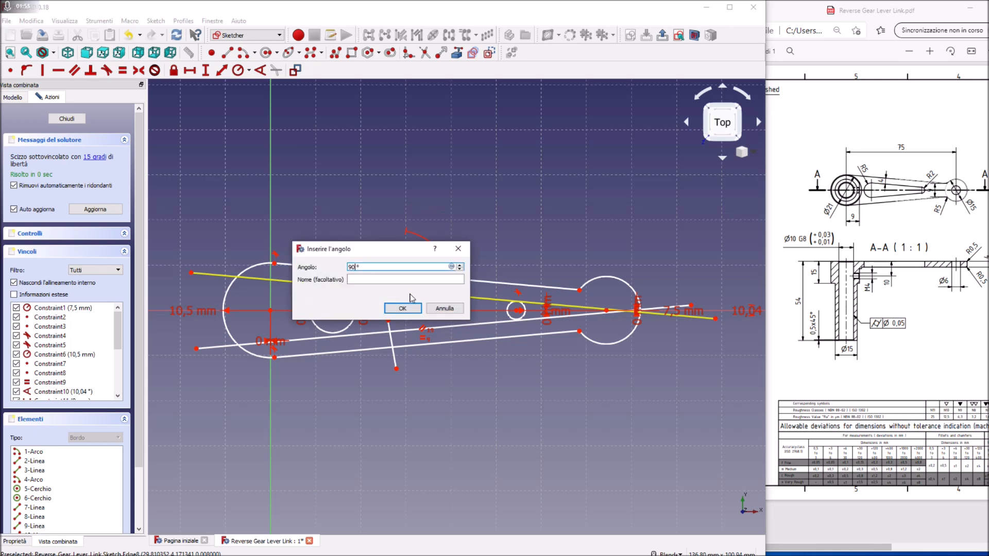
{"action": "type", "text": "90"}
{"action": "left_click", "coordinate": [403, 308]}
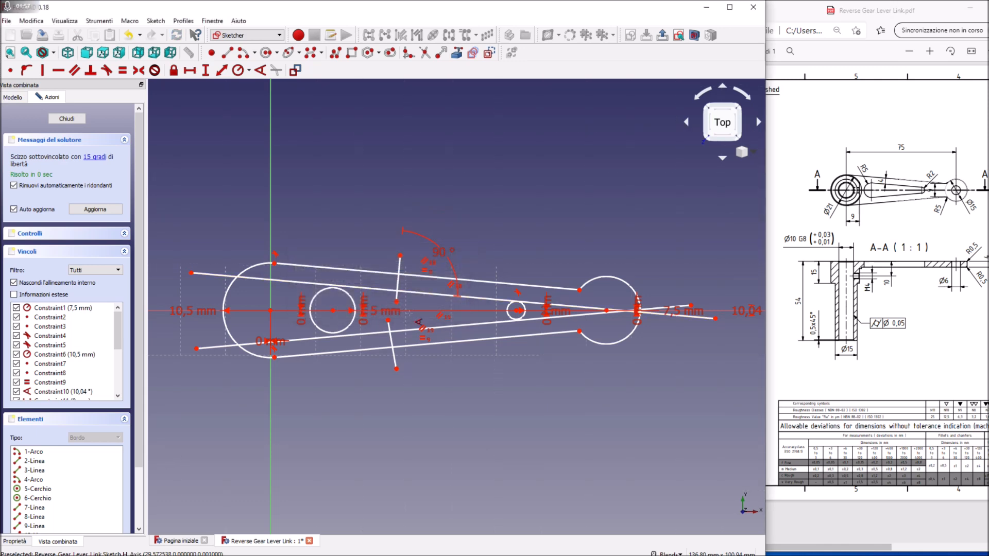
{"action": "left_click", "coordinate": [393, 344]}
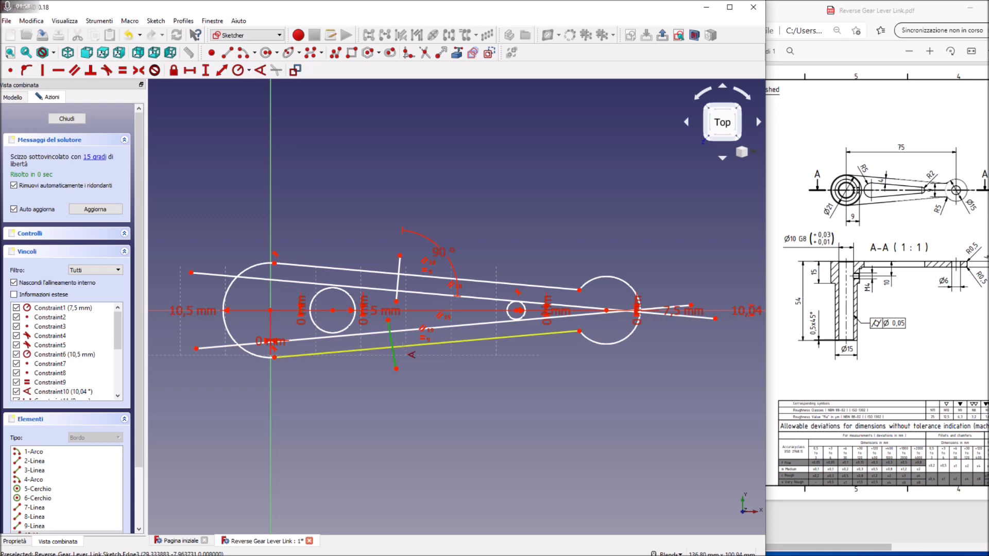
{"action": "left_click", "coordinate": [408, 331]}
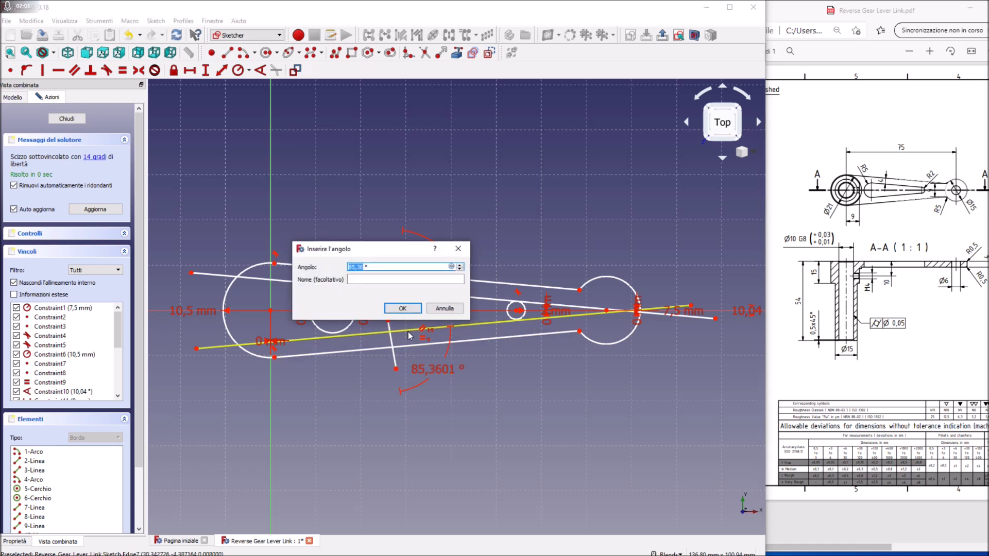
{"action": "type", "text": "90"}
{"action": "left_click", "coordinate": [403, 309]}
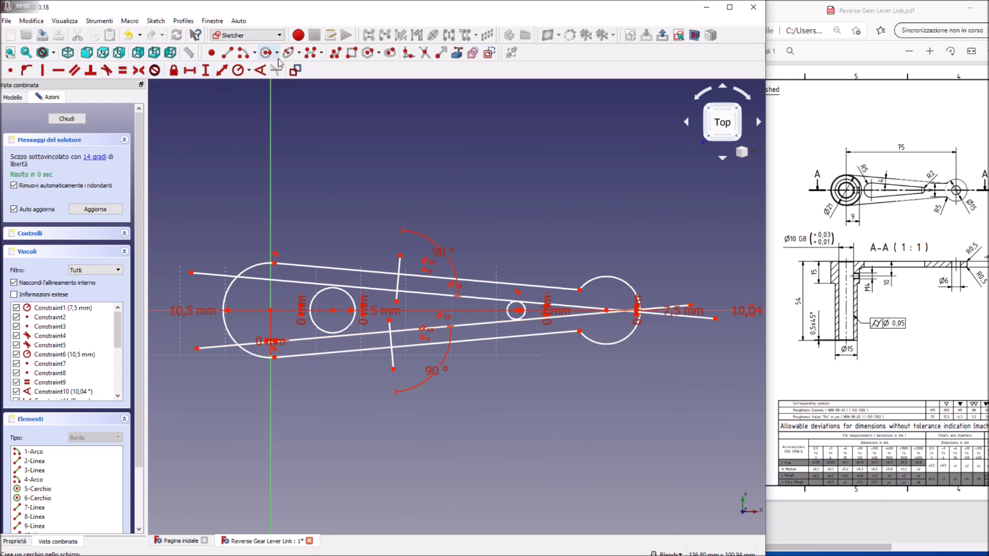
- Trim the upper short line at the outline edge, undoing its inner-end trim, and trim the lower short line at both slanted lines
{"action": "left_click", "coordinate": [425, 52]}
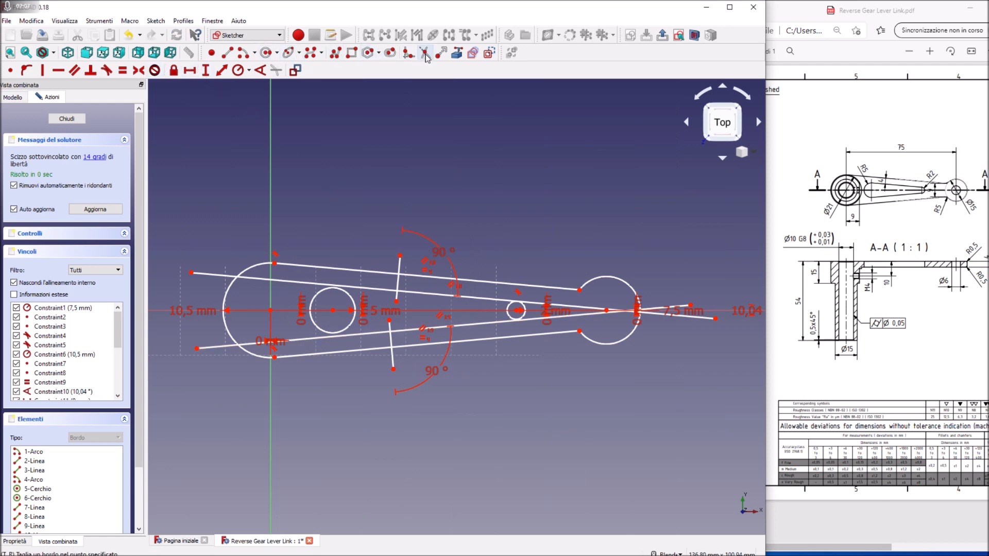
{"action": "left_click", "coordinate": [400, 264]}
{"action": "left_click", "coordinate": [397, 302]}
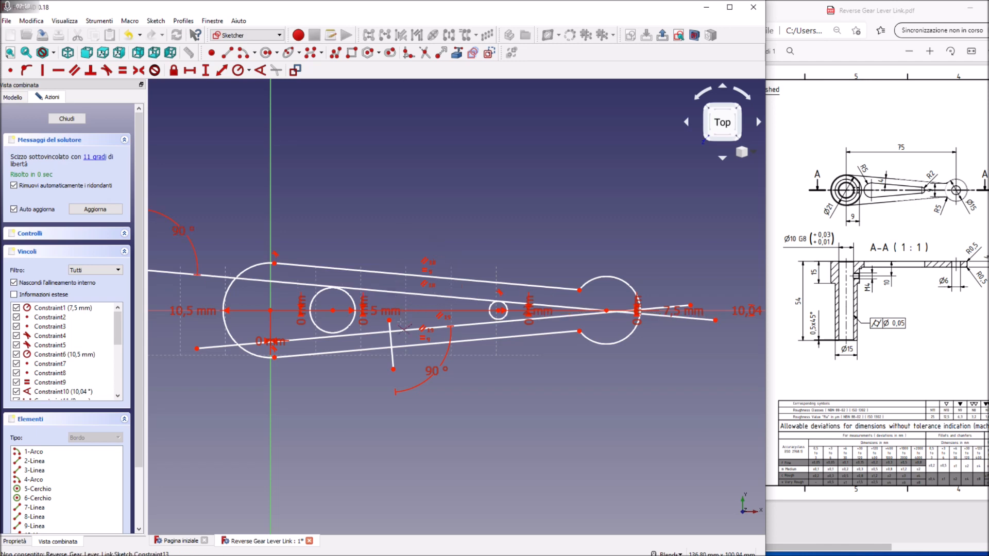
{"action": "left_click", "coordinate": [32, 22]}
{"action": "left_click", "coordinate": [41, 33]}
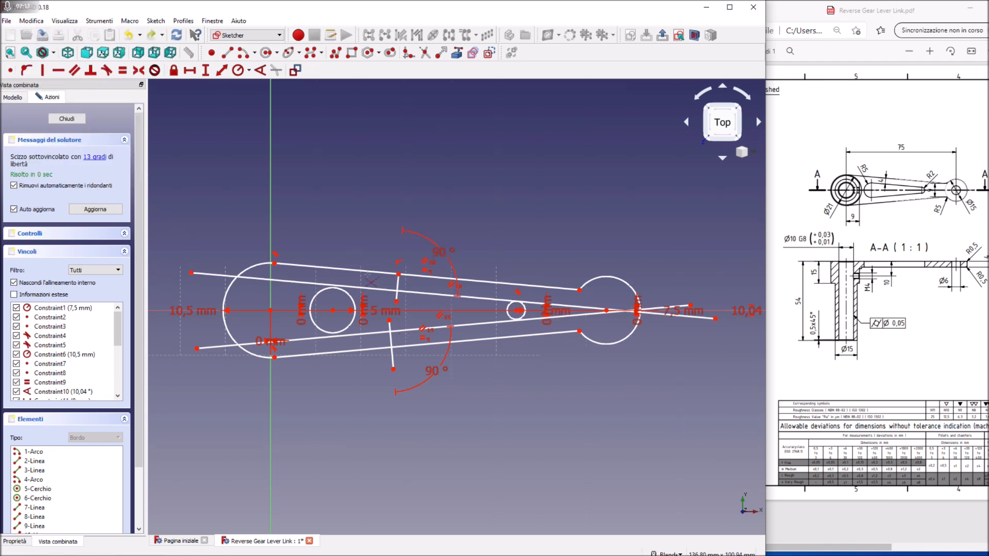
{"action": "left_click", "coordinate": [390, 326]}
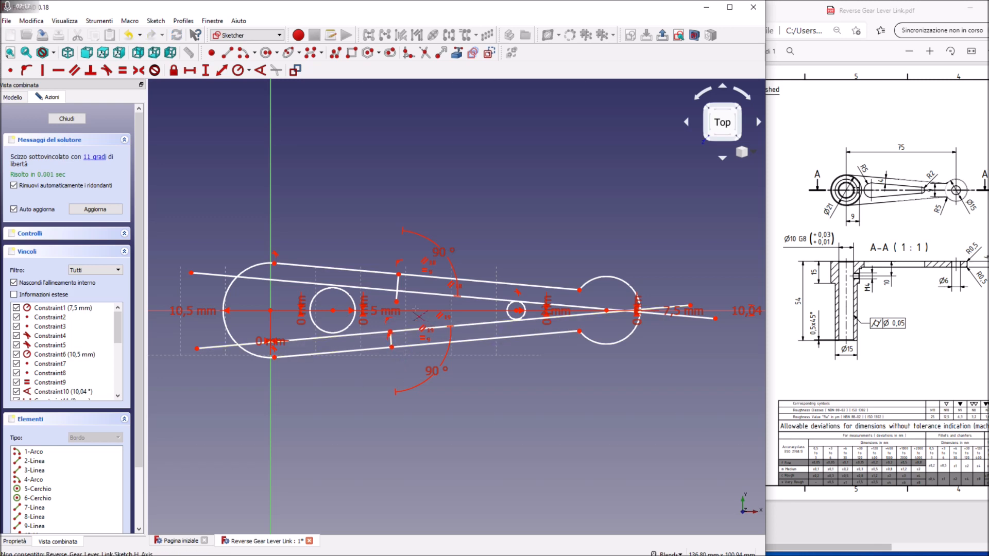
{"action": "right_click", "coordinate": [381, 213]}
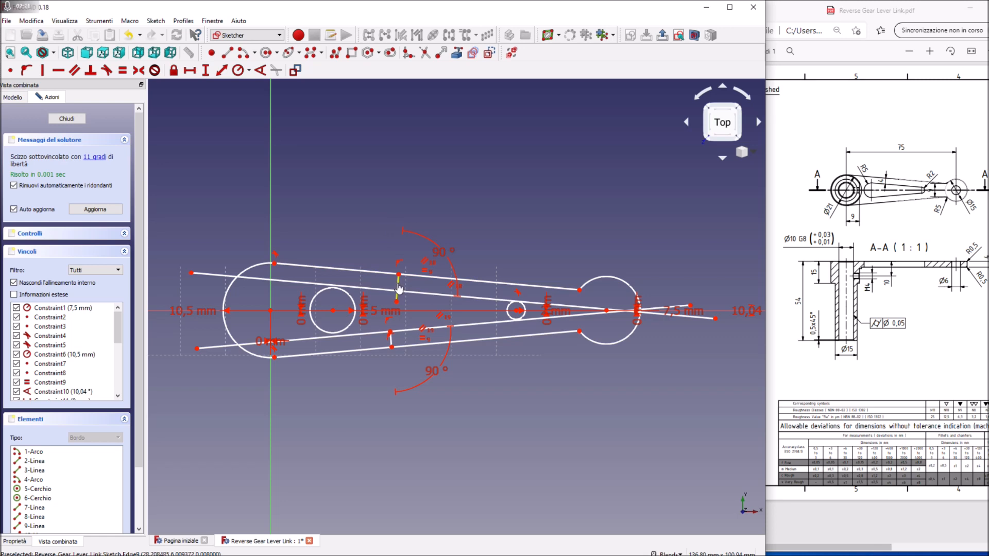
- Replace the upper short line with a longer steep one right of the 5 mm radius circle, crossing both upper slanted lines
{"action": "left_click", "coordinate": [397, 287]}
{"action": "key", "text": "Delete"}
{"action": "left_click", "coordinate": [227, 52]}
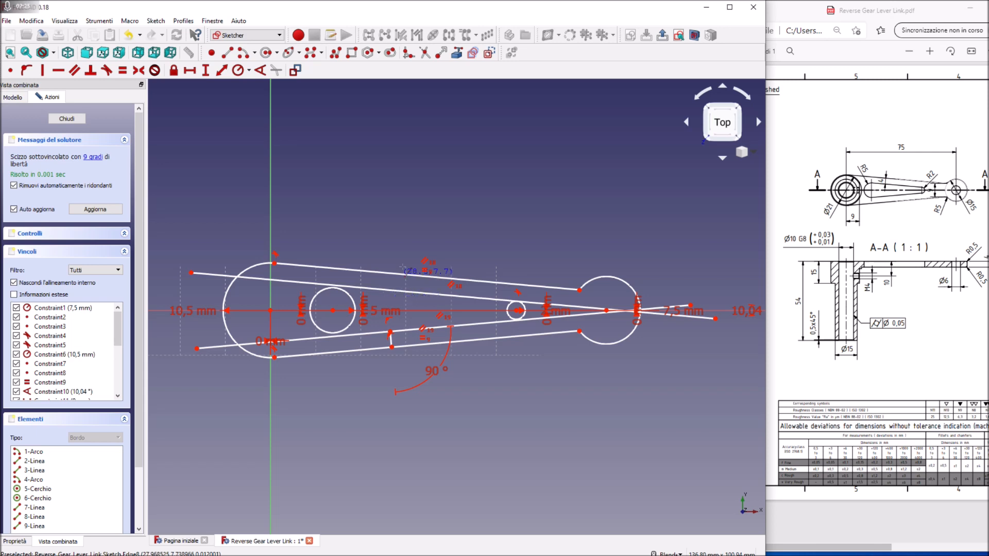
{"action": "left_click", "coordinate": [398, 249]}
{"action": "left_click", "coordinate": [391, 303]}
- Set the angle between the redrawn upper steep line and the upper inner slanted line to 90°
{"action": "left_click", "coordinate": [260, 72]}
{"action": "left_click", "coordinate": [394, 276]}
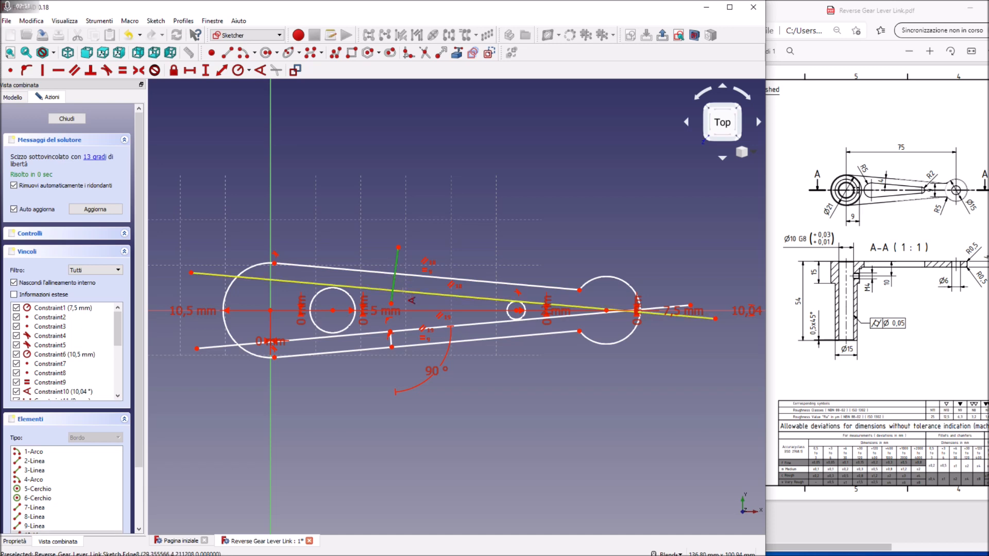
{"action": "left_click", "coordinate": [408, 293]}
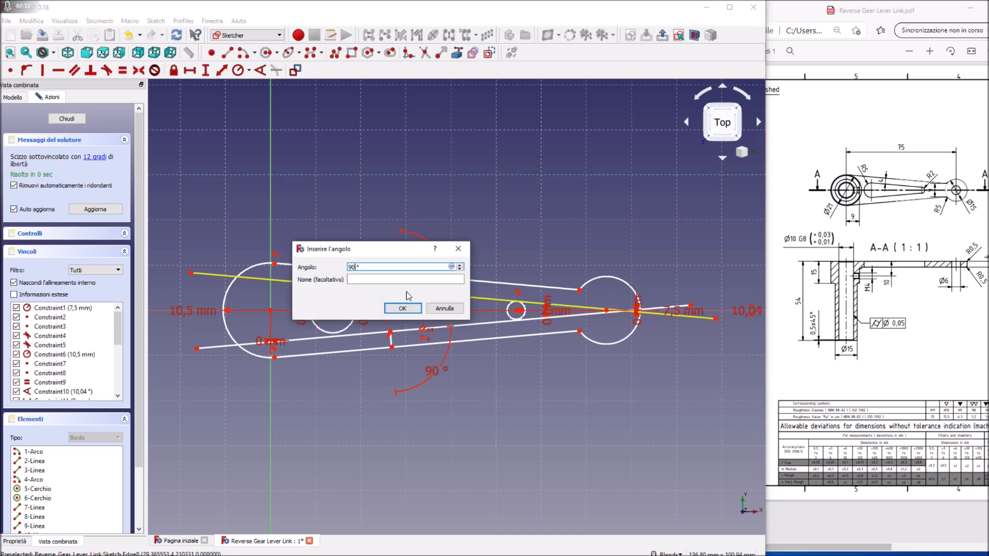
{"action": "key", "text": "Return"}
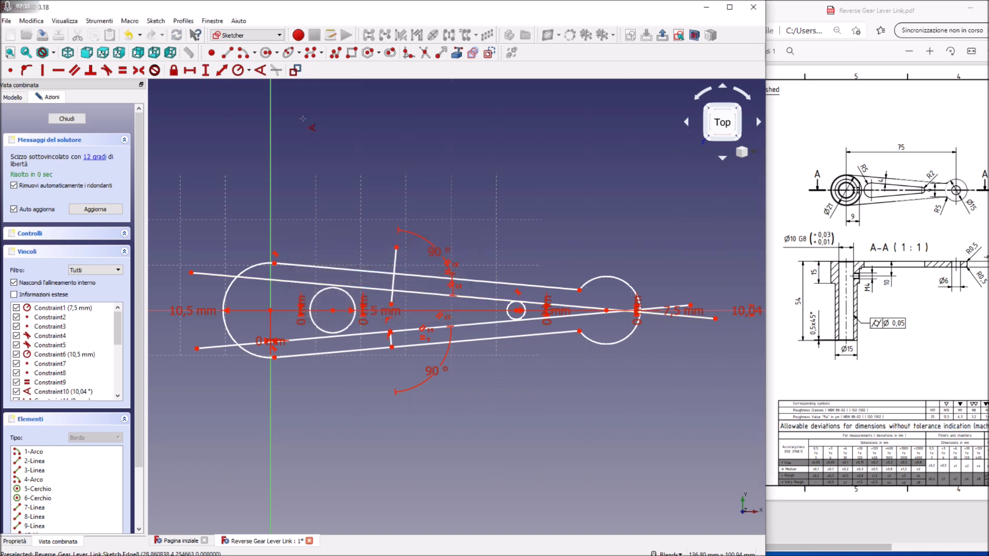
- Try to trim the steep line's lower end and the upper inner line's left overhang at their crossing, and undo it
{"action": "left_click", "coordinate": [424, 54]}
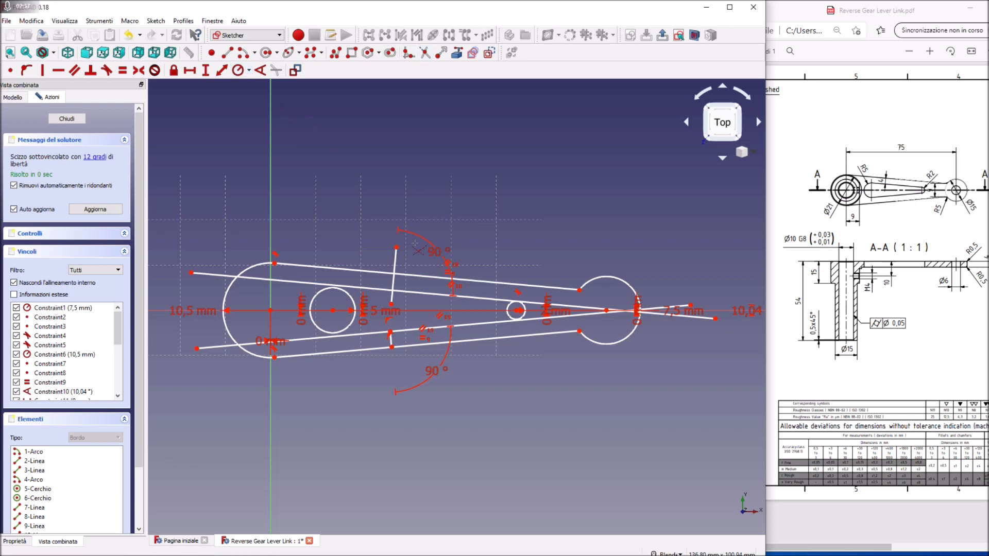
{"action": "left_click", "coordinate": [392, 299]}
{"action": "left_click", "coordinate": [381, 289]}
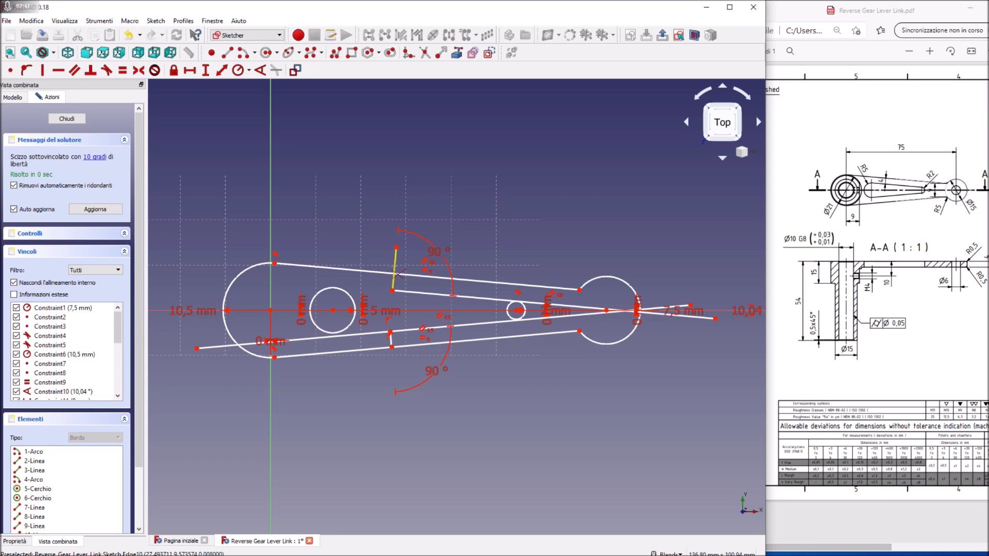
{"action": "left_click", "coordinate": [32, 21]}
{"action": "left_click", "coordinate": [42, 32]}
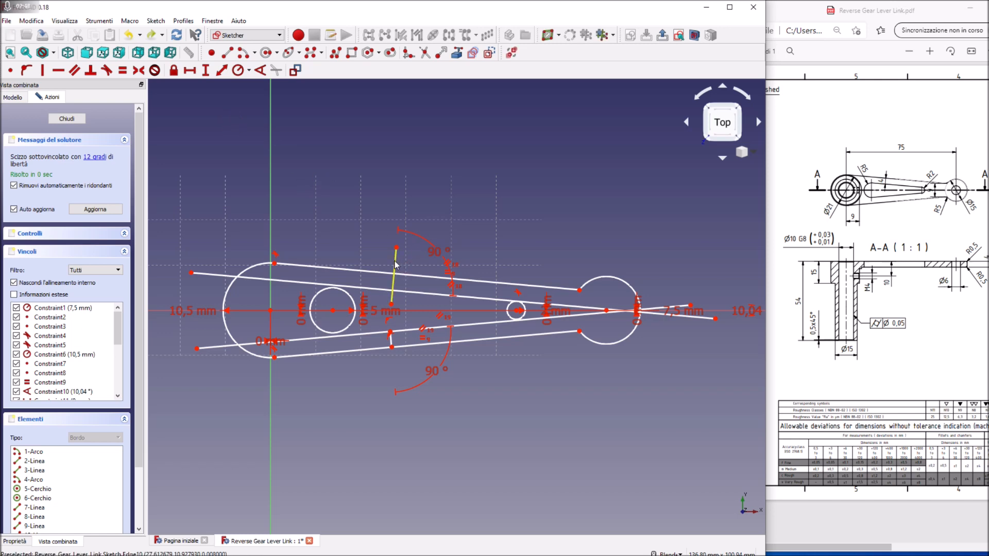
- Replace the upper steep line with one just left of the 5 mm radius circle, crossing both upper slanted lines
{"action": "left_click", "coordinate": [395, 264]}
{"action": "key", "text": "Delete"}
{"action": "left_click", "coordinate": [227, 52]}
{"action": "left_click", "coordinate": [287, 297]}
{"action": "left_click", "coordinate": [295, 223]}
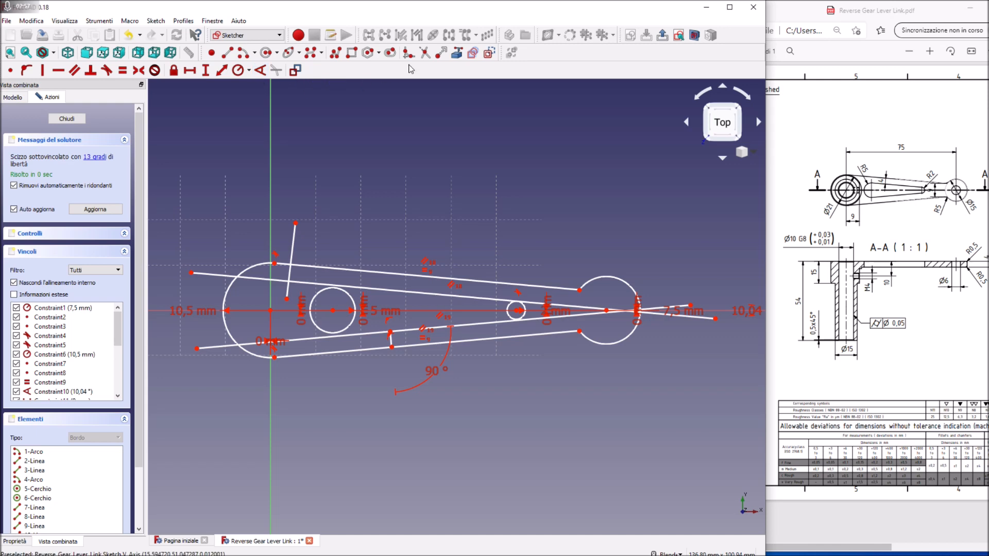
- Constrain the steep line left of the 5 mm radius circle at 90° to the upper inner slanted line
{"action": "left_click", "coordinate": [260, 71]}
{"action": "left_click", "coordinate": [289, 285]}
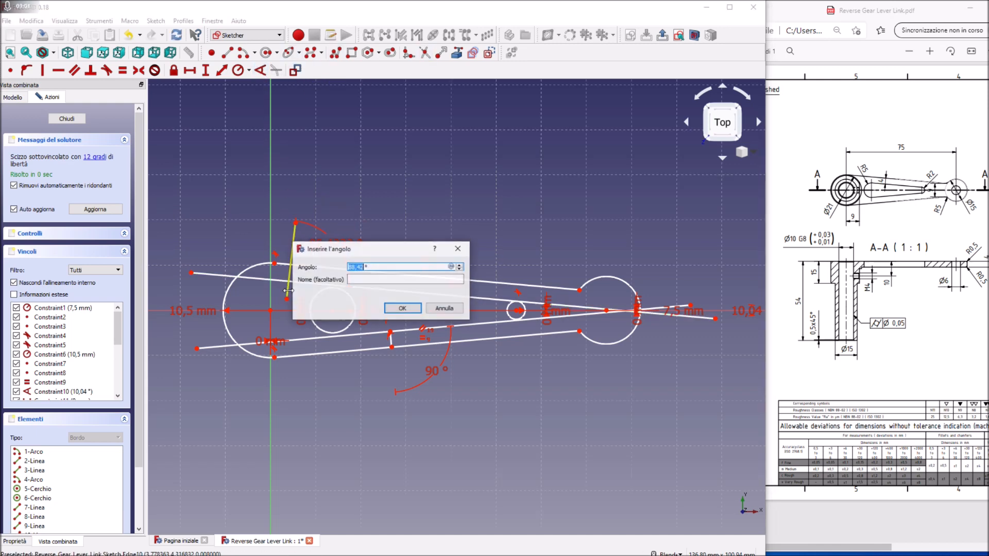
{"action": "type", "text": "90"}
{"action": "key", "text": "Return"}
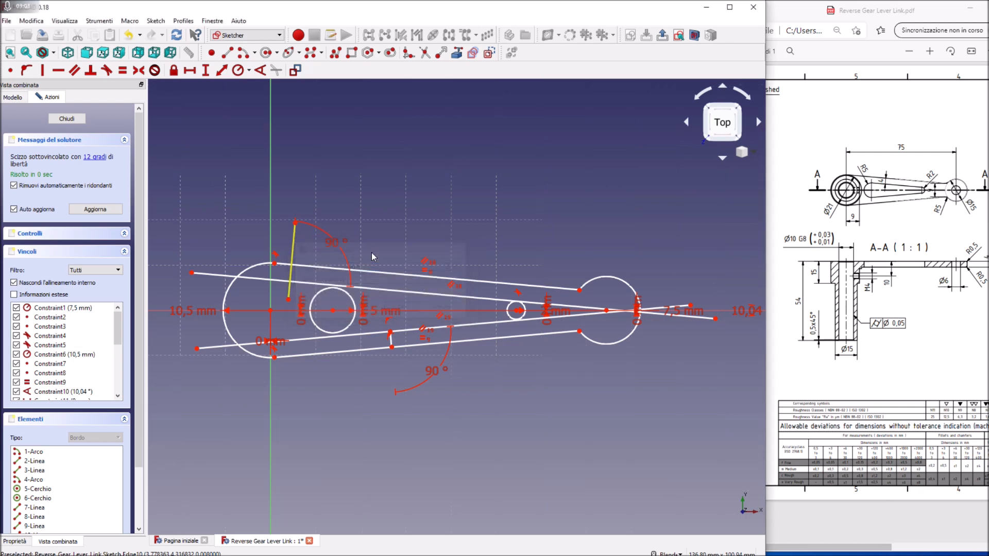
- Try to trim the steep line left of the circle at the outline edge and inner line, and undo the last trim
{"action": "left_click", "coordinate": [292, 54]}
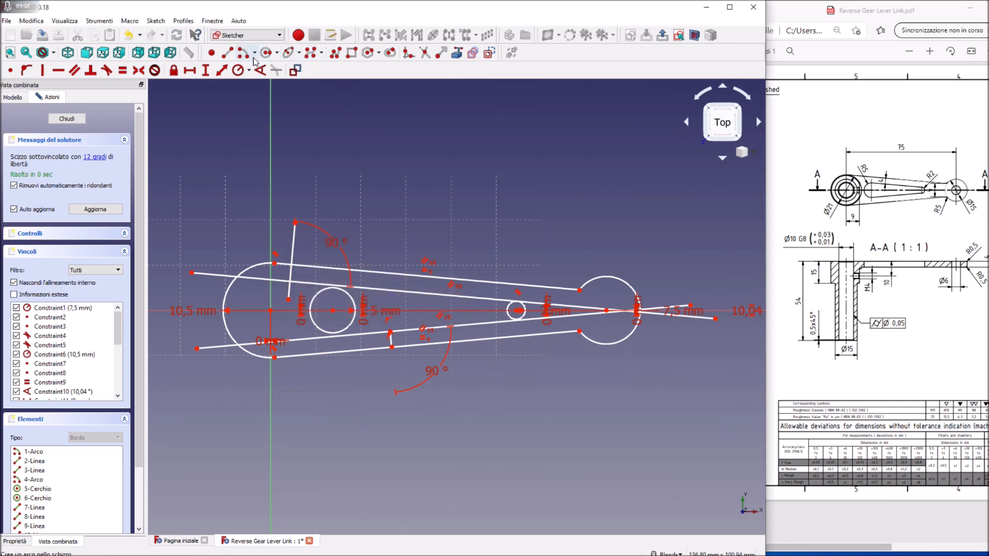
{"action": "left_click", "coordinate": [294, 237]}
{"action": "left_click", "coordinate": [290, 289]}
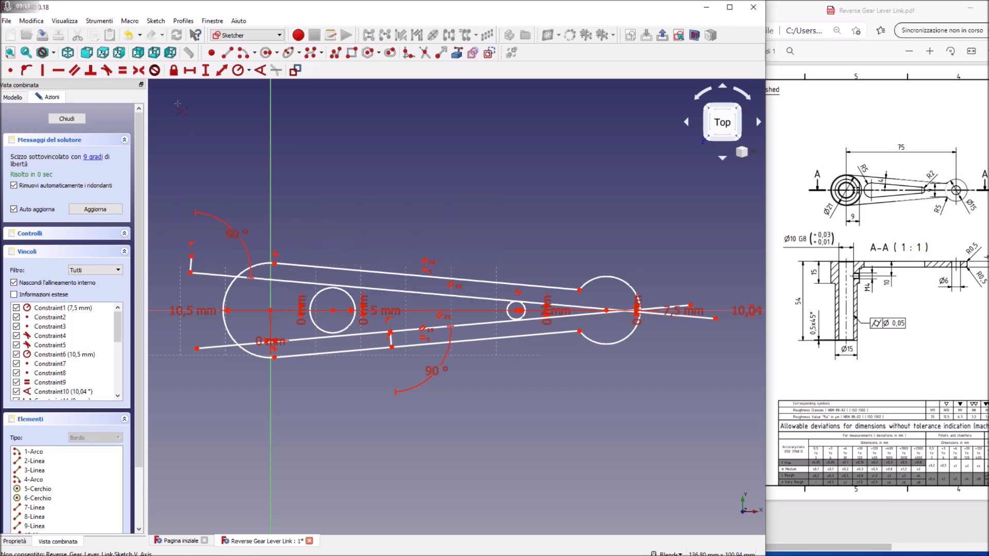
{"action": "left_click", "coordinate": [31, 21]}
{"action": "left_click", "coordinate": [35, 37]}
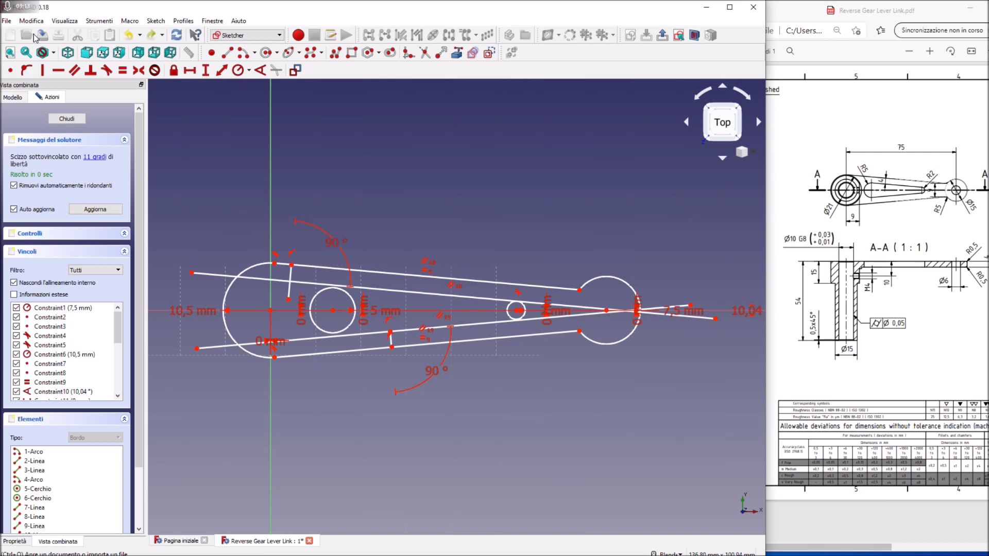
- Delete the steep line left of the 5 mm radius circle and draw one right of it, crossing both upper slanted lines
{"action": "left_click", "coordinate": [289, 292]}
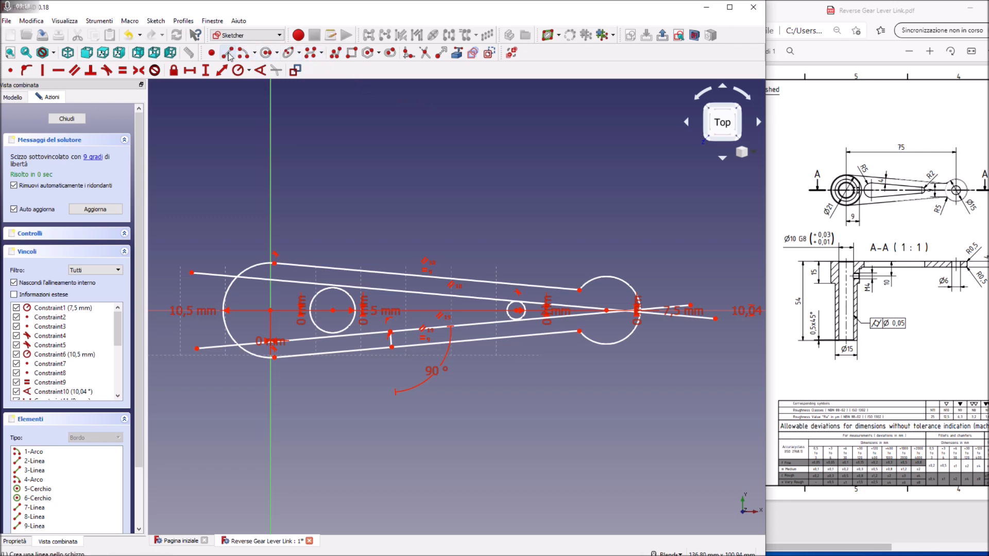
{"action": "left_click", "coordinate": [389, 301]}
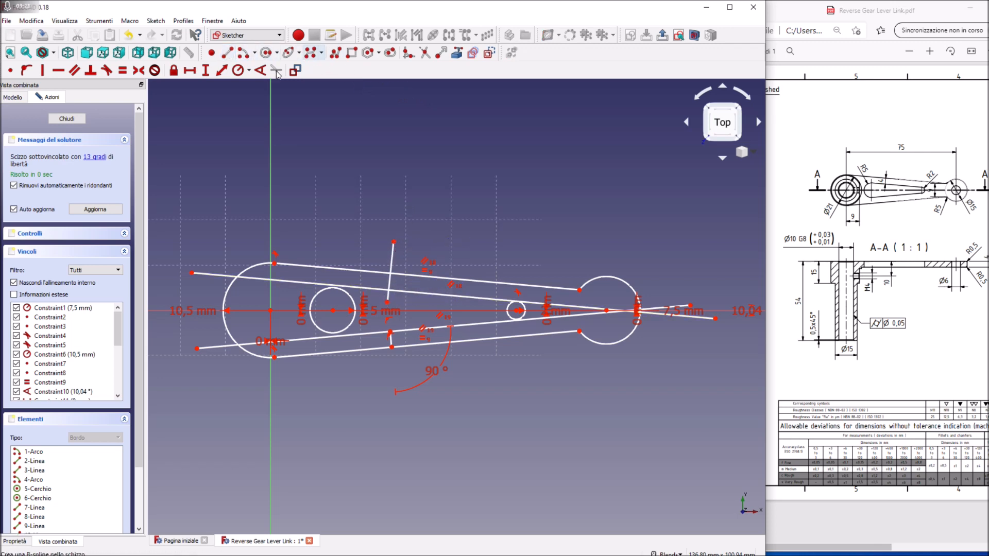
- Set the new steep line at 90° to the upper inner line, and trim it and the inner line's left overhang where they cross
{"action": "left_click", "coordinate": [389, 291]}
{"action": "left_click", "coordinate": [384, 290]}
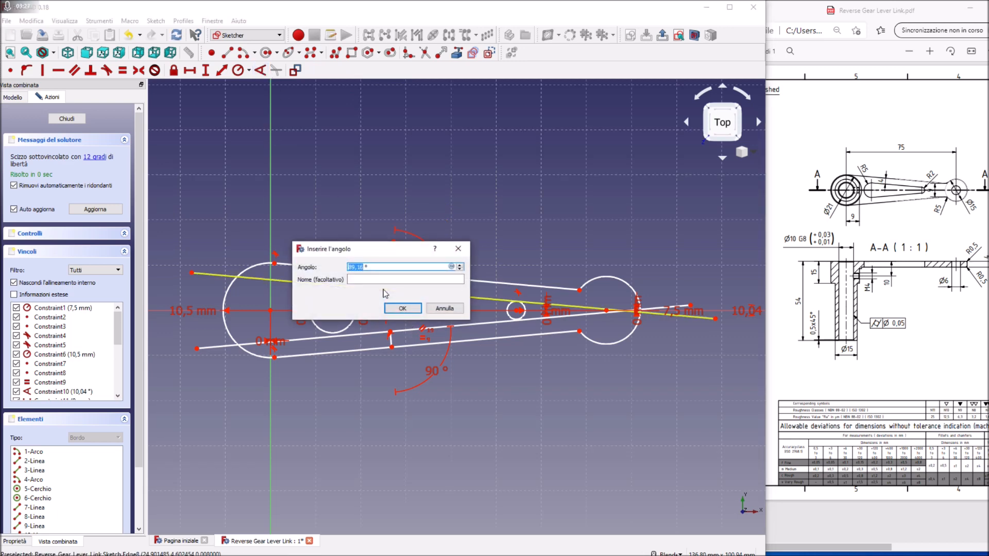
{"action": "type", "text": "90"}
{"action": "left_click", "coordinate": [402, 308]}
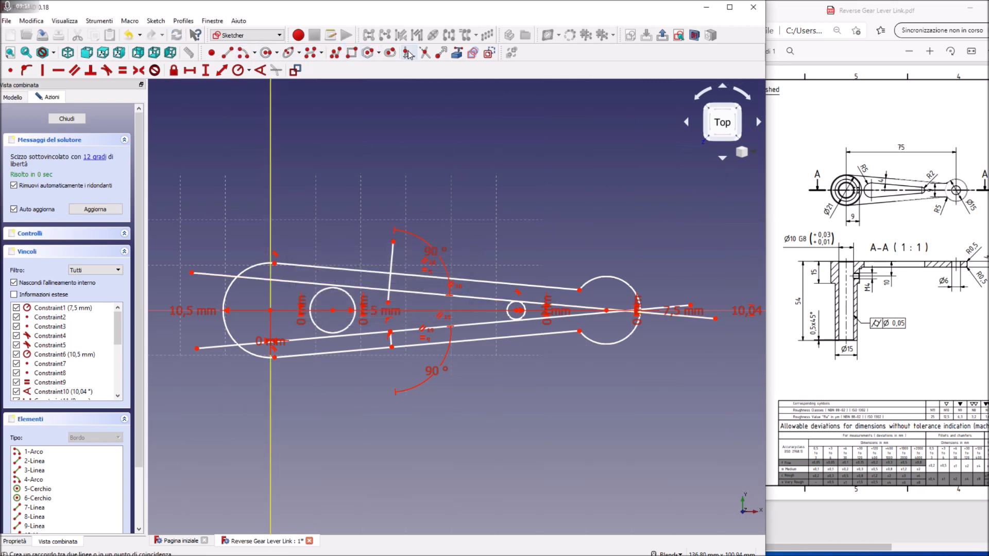
{"action": "left_click", "coordinate": [389, 298]}
{"action": "left_click", "coordinate": [390, 263]}
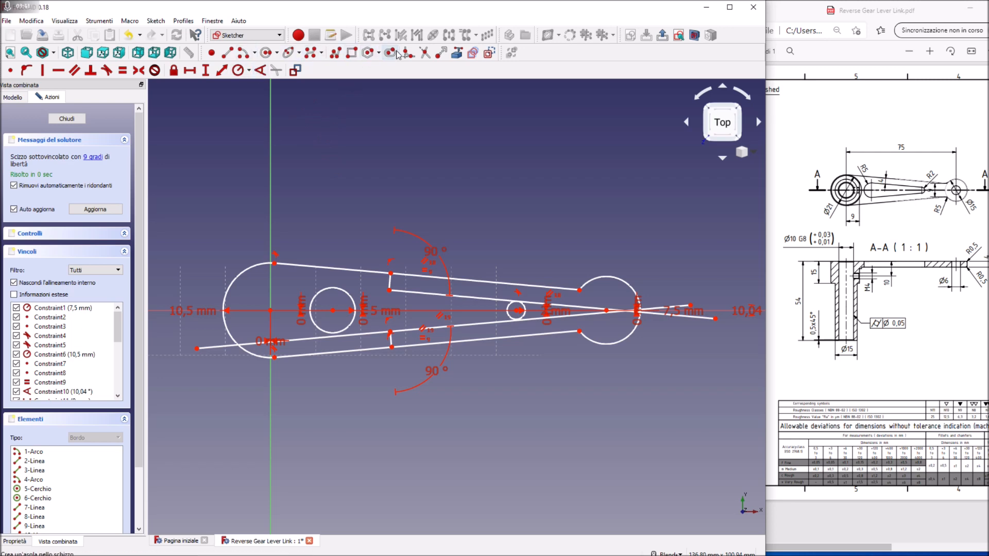
- Set the length of both short connecting lines between the outline edges and the inner slanted lines to 4 mm
{"action": "left_click", "coordinate": [223, 70]}
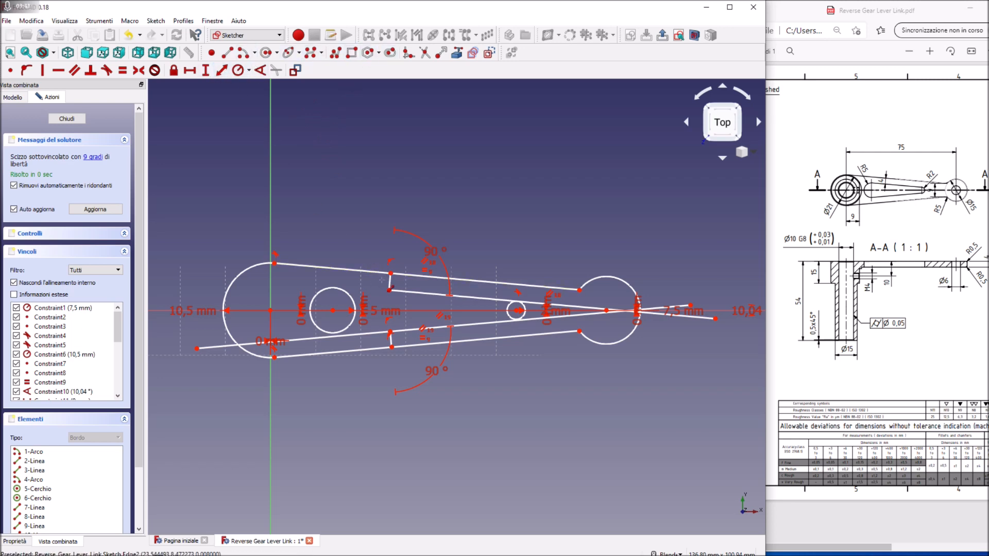
{"action": "left_click", "coordinate": [392, 285]}
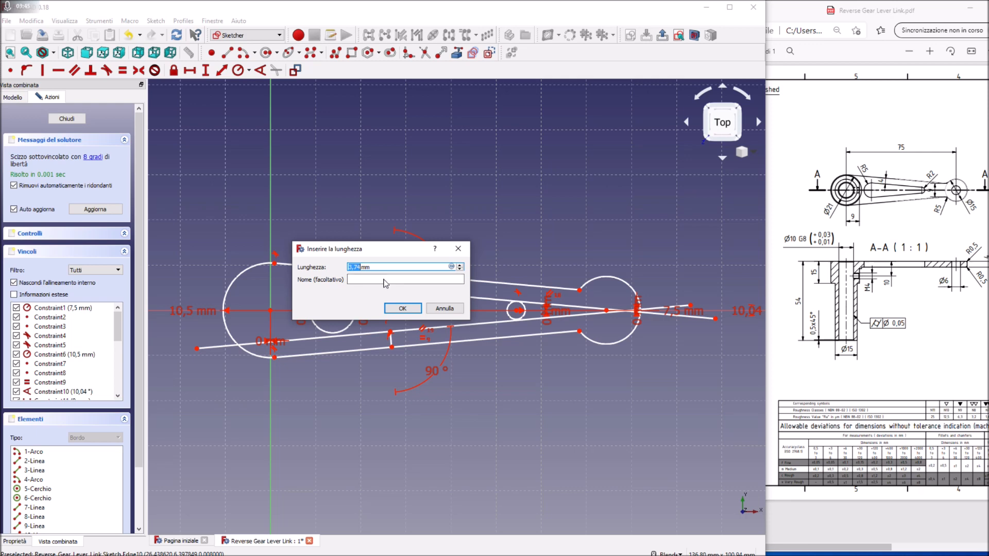
{"action": "type", "text": "4"}
{"action": "left_click", "coordinate": [402, 308]}
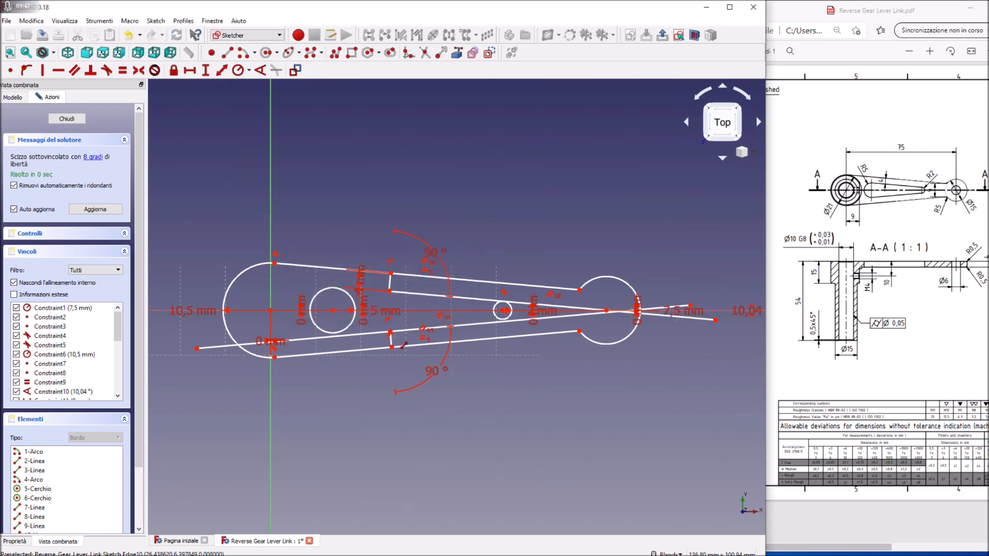
{"action": "left_click", "coordinate": [392, 341]}
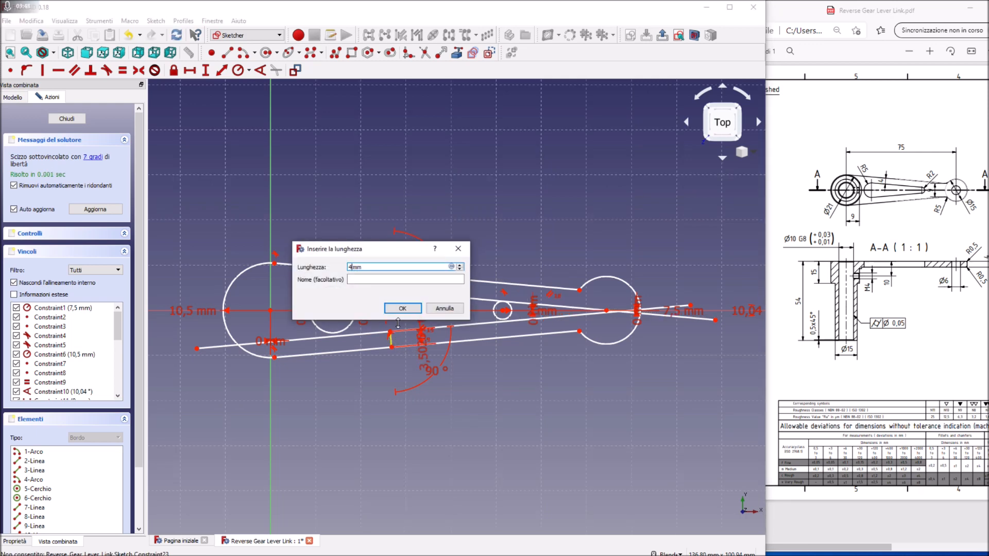
{"action": "left_click", "coordinate": [409, 310]}
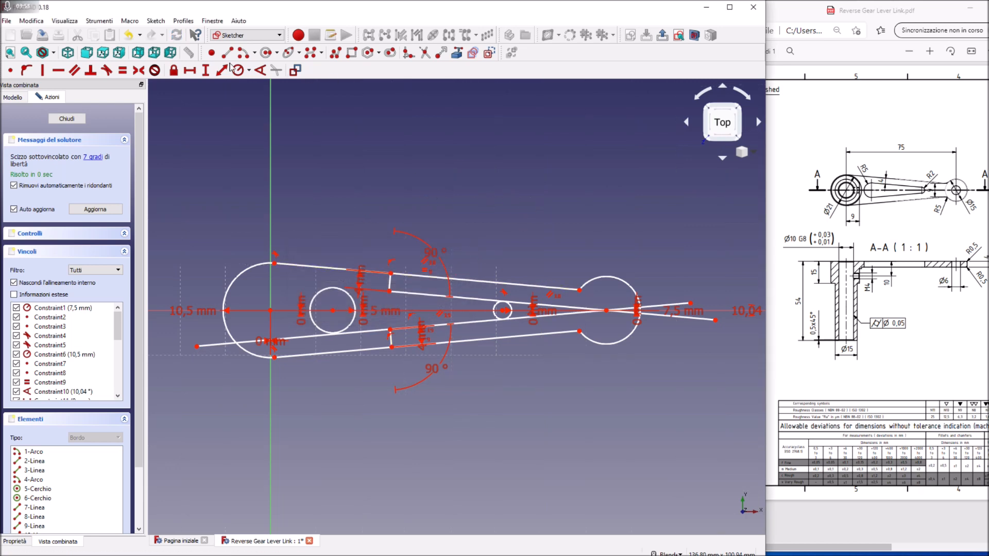
- Make the small slot circle tangent to both the upper and the lower inner slanted lines
{"action": "left_click", "coordinate": [107, 71]}
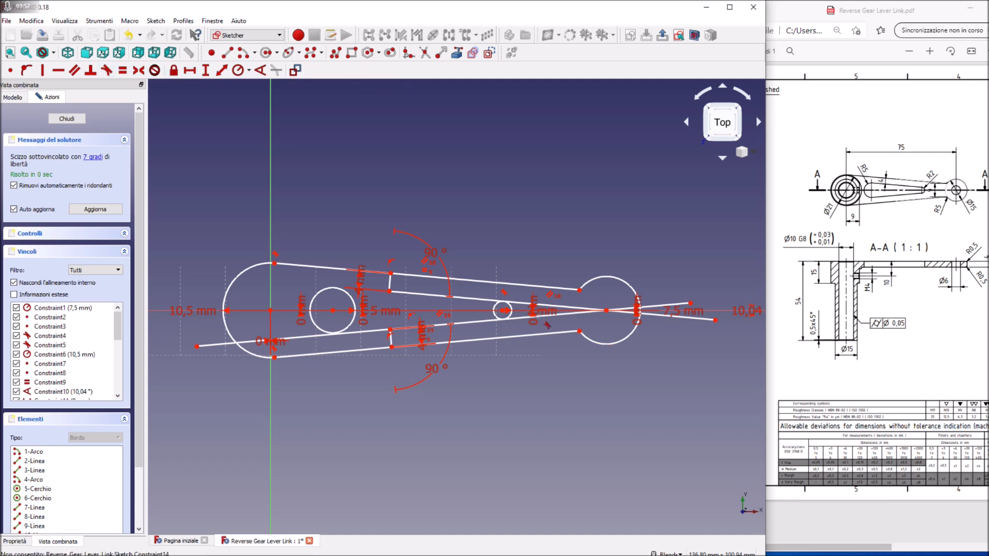
{"action": "left_click", "coordinate": [498, 302]}
{"action": "left_click", "coordinate": [494, 308]}
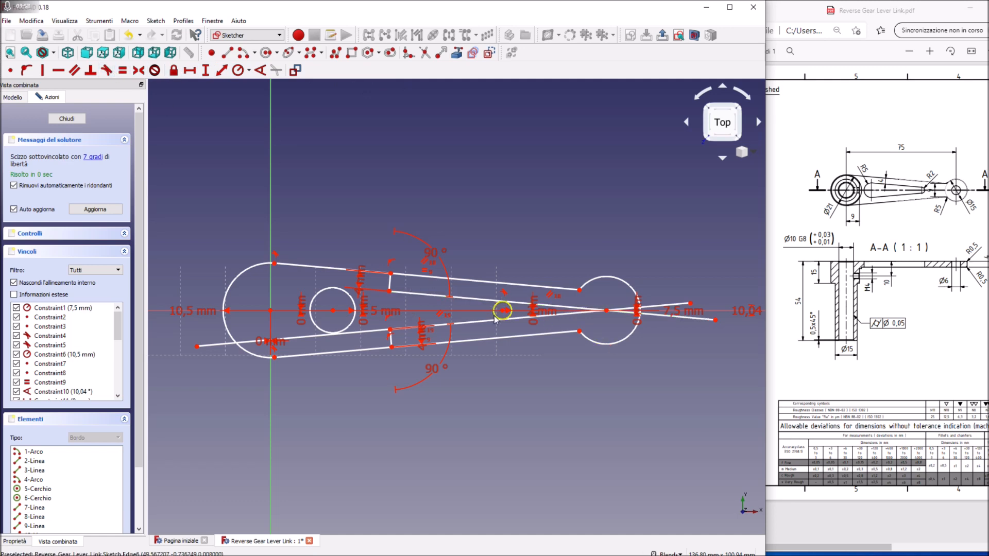
{"action": "left_click", "coordinate": [497, 318]}
{"action": "left_click", "coordinate": [493, 321]}
- Make the large slot circle tangent to the lower inner line and the upper inner line
{"action": "left_click", "coordinate": [361, 338]}
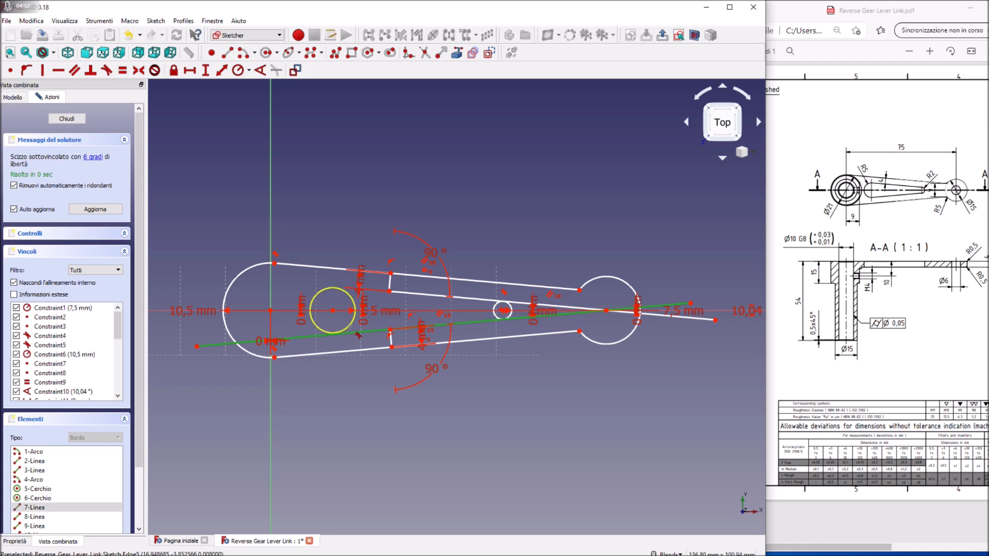
{"action": "left_click", "coordinate": [354, 329]}
{"action": "left_click", "coordinate": [423, 295]}
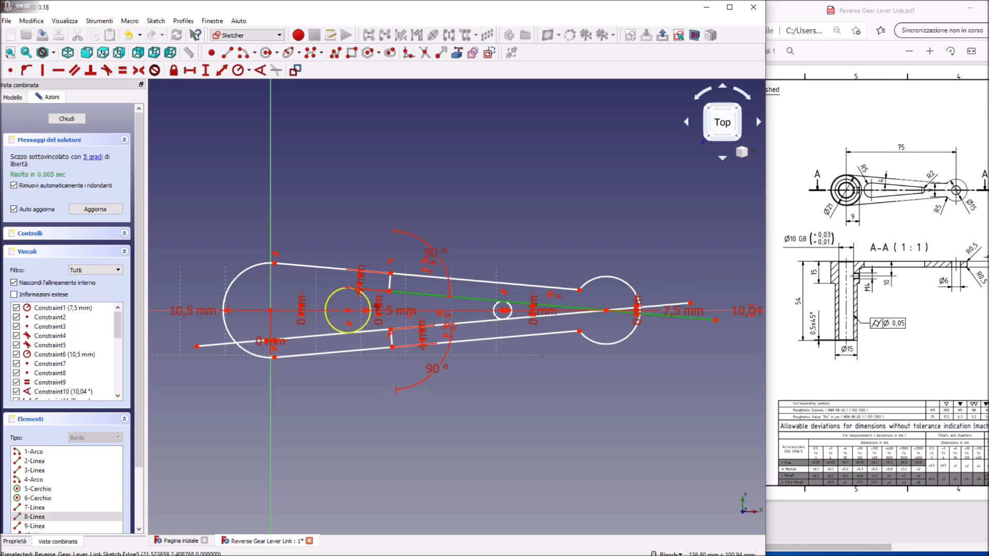
{"action": "left_click", "coordinate": [367, 298]}
- Draw a slanted line about 56 mm long between the upper outline edge and the upper inner line, spanning above both slot circles
{"action": "scroll", "coordinate": [382, 264], "scroll_direction": "down", "scroll_amount": 2}
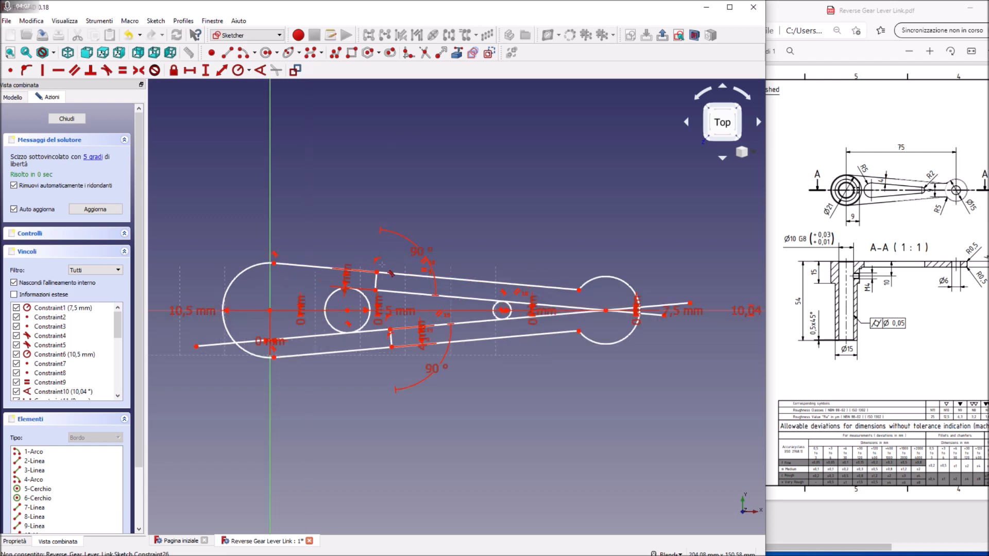
{"action": "scroll", "coordinate": [382, 264], "scroll_direction": "up", "scroll_amount": 4}
{"action": "scroll", "coordinate": [382, 264], "scroll_direction": "down", "scroll_amount": 3}
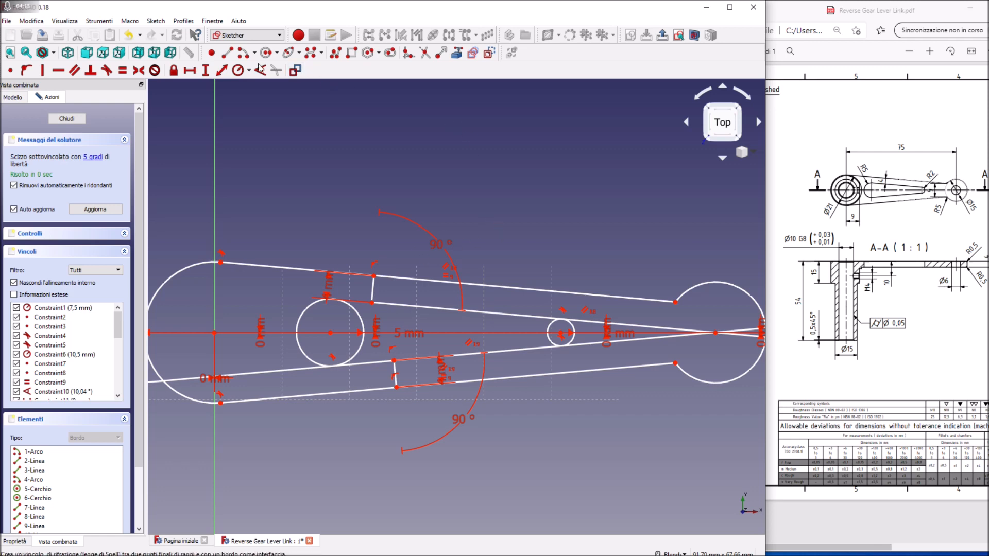
{"action": "left_click", "coordinate": [227, 52]}
{"action": "left_click", "coordinate": [248, 281]}
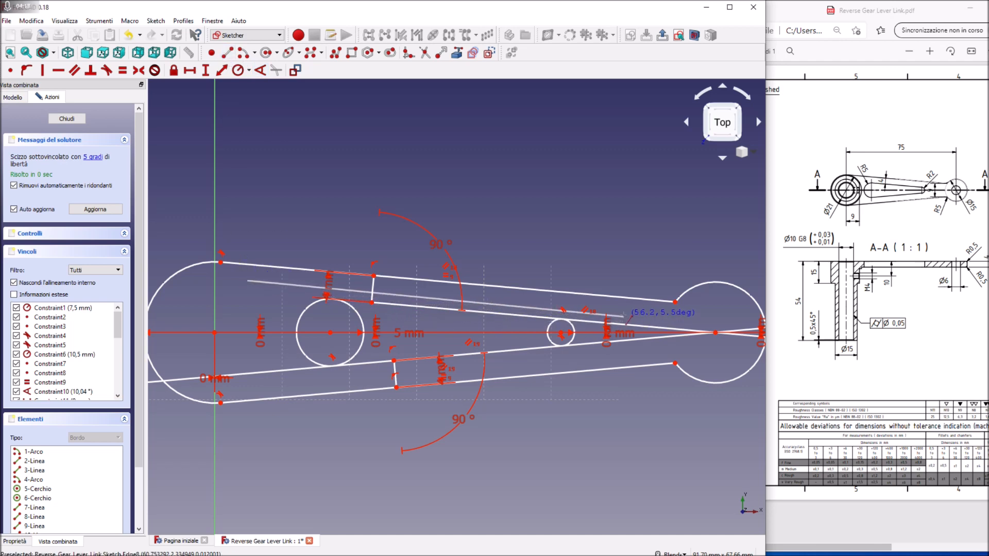
{"action": "left_click", "coordinate": [624, 315]}
- Make the new slanted line tangent to the top of both the large and the small slot circles
{"action": "left_click", "coordinate": [267, 57]}
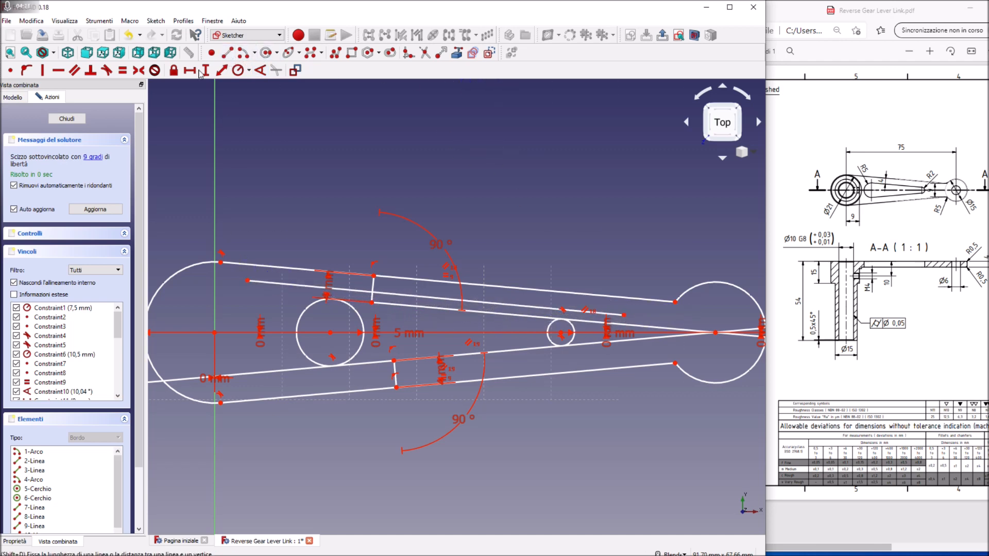
{"action": "left_click", "coordinate": [283, 284]}
{"action": "left_click", "coordinate": [330, 299]}
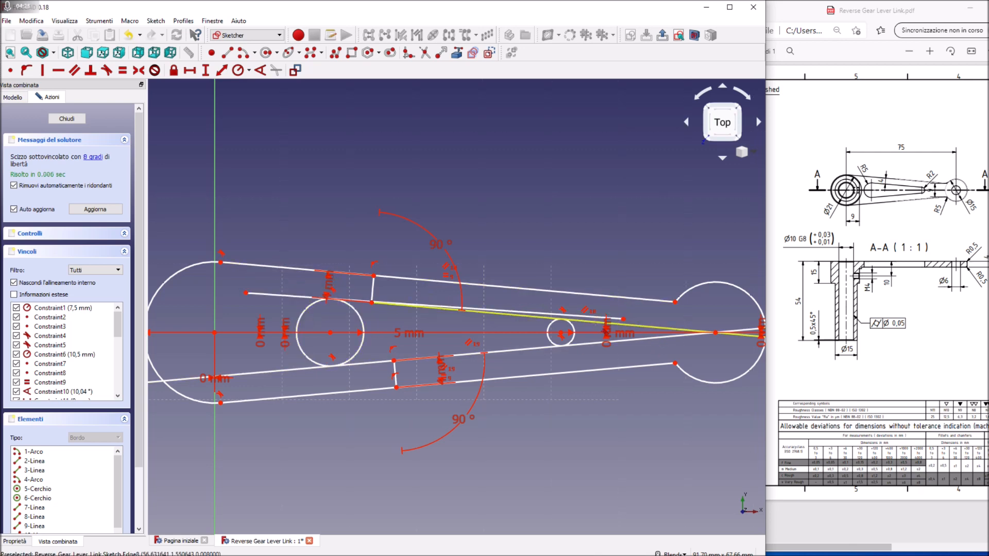
{"action": "left_click", "coordinate": [600, 318]}
{"action": "left_click", "coordinate": [574, 333]}
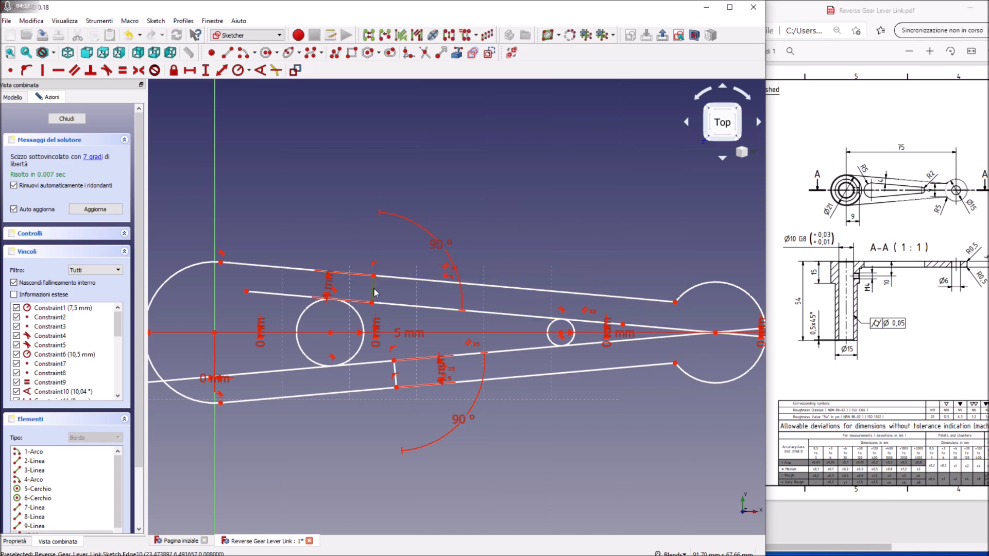
- Delete both short 4 mm connecting lines and the old upper inner line
{"action": "key", "text": "Delete"}
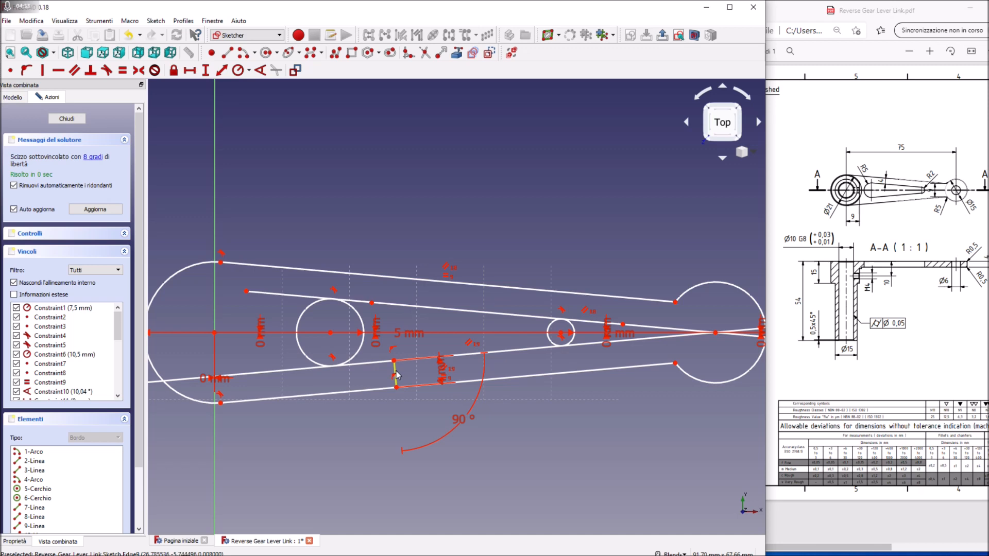
{"action": "left_click", "coordinate": [396, 374]}
{"action": "key", "text": "Delete"}
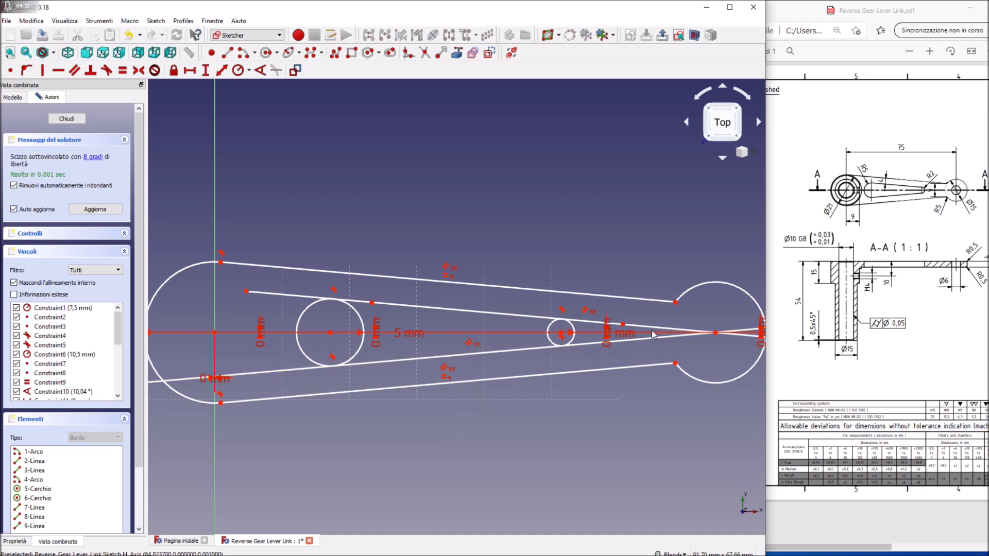
{"action": "left_click", "coordinate": [652, 327]}
{"action": "key", "text": "Delete"}
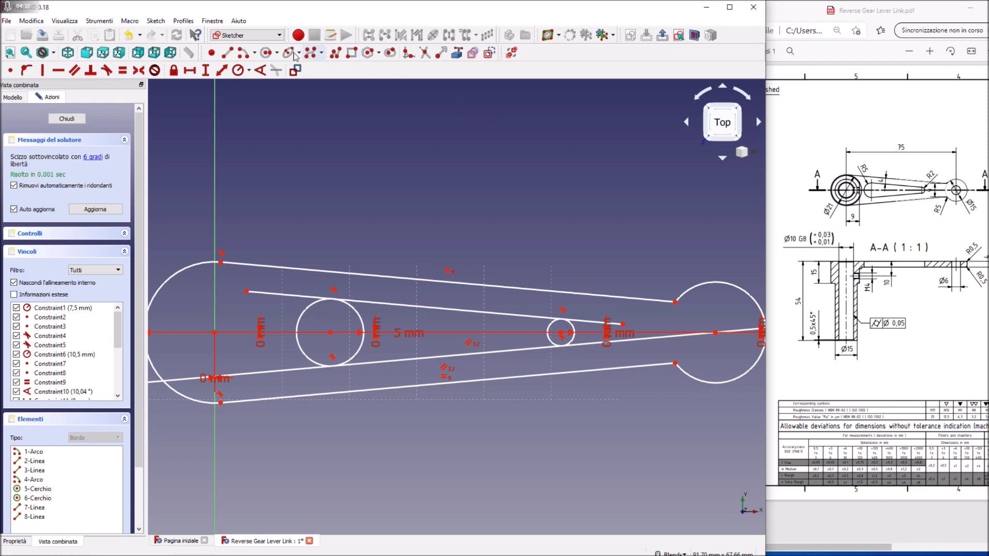
- Trim the overhangs of the upper and lower inner lines beyond their tangent points on the two slot circles
{"action": "left_click", "coordinate": [397, 57]}
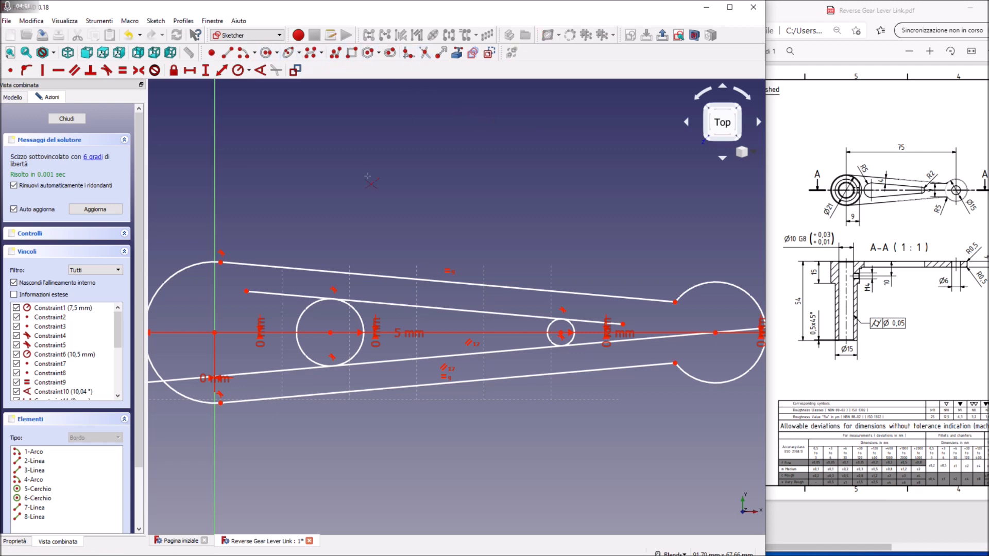
{"action": "left_click", "coordinate": [295, 303]}
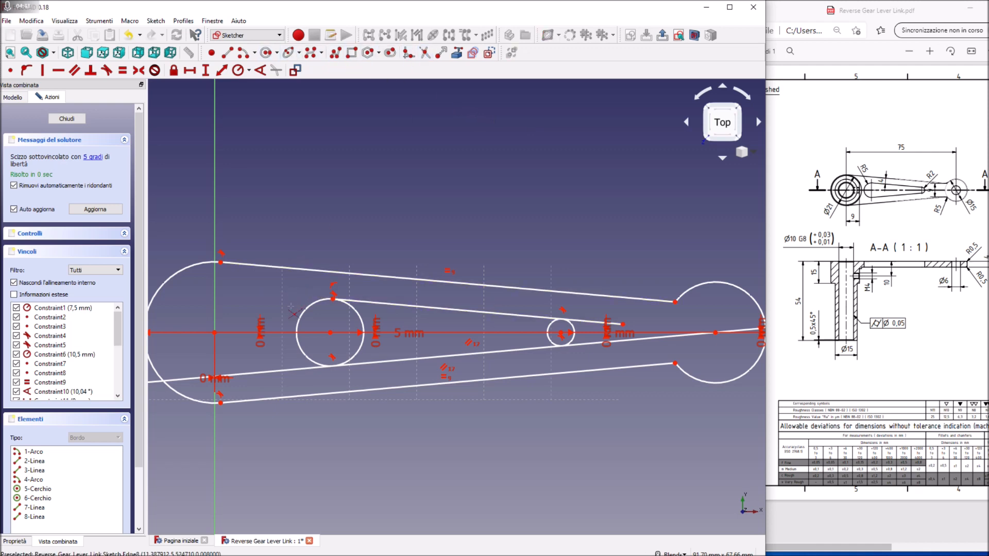
{"action": "left_click", "coordinate": [291, 372]}
{"action": "left_click", "coordinate": [587, 345]}
{"action": "left_click", "coordinate": [587, 323]}
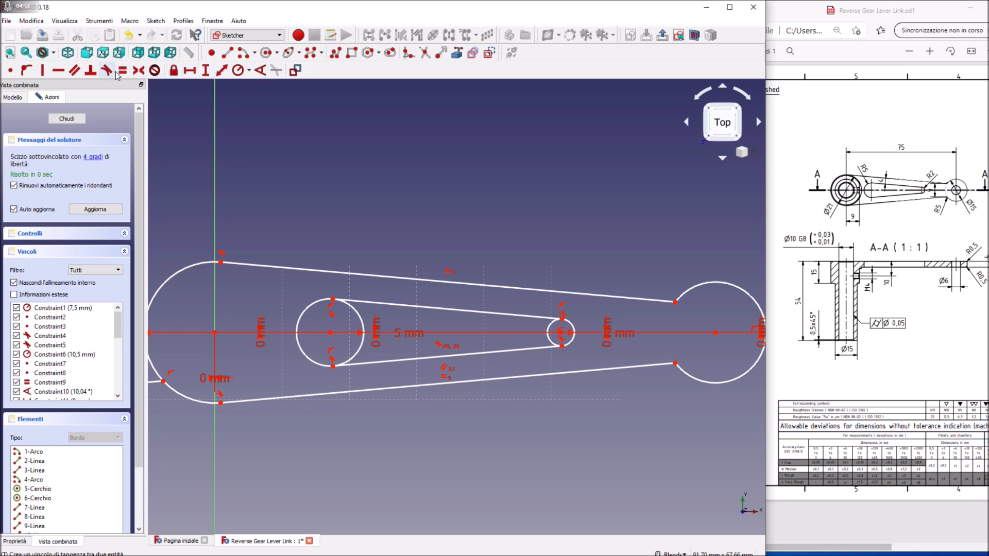
- Make the two inner slot lines equal in length and set the angle between them to 10.04°
{"action": "left_click", "coordinate": [415, 359]}
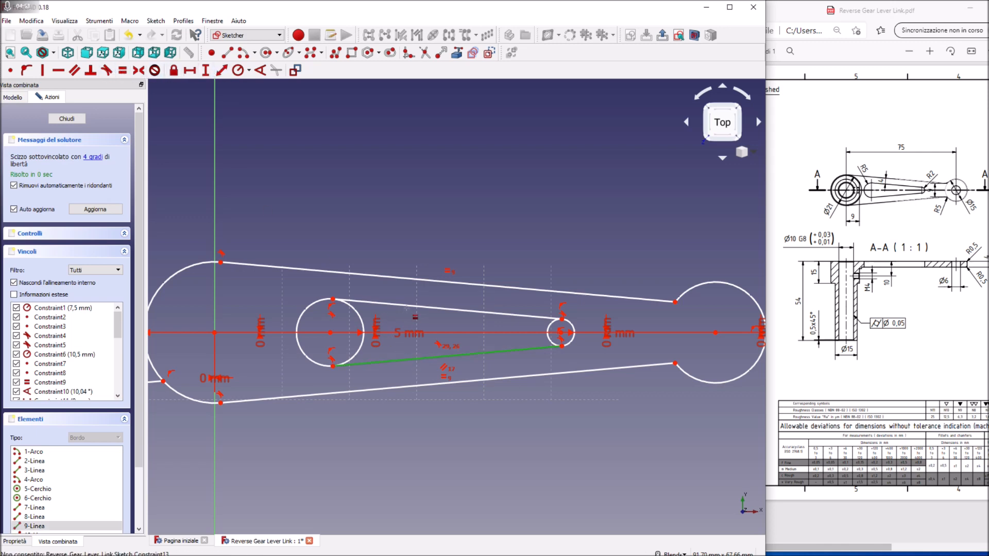
{"action": "left_click", "coordinate": [415, 316]}
{"action": "key", "text": "e"}
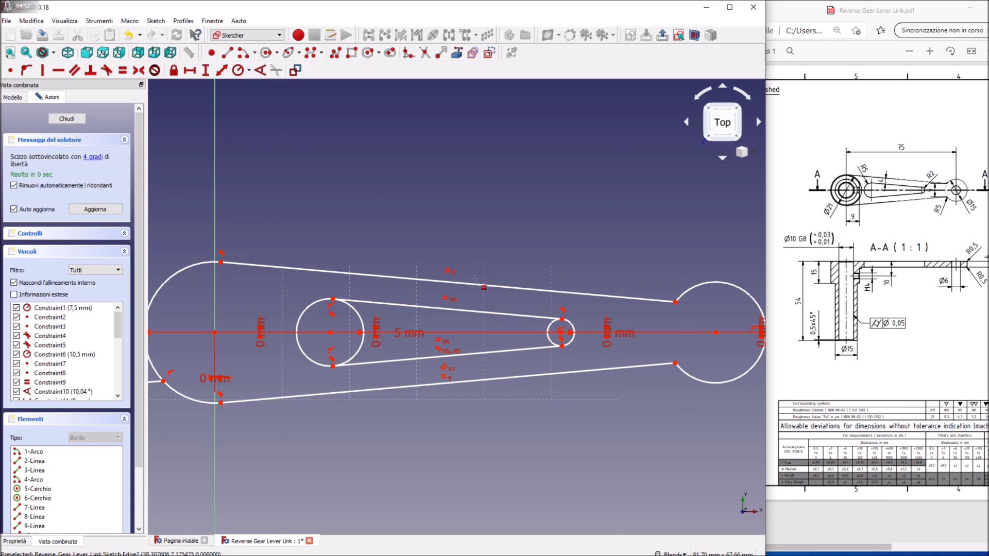
{"action": "left_click", "coordinate": [260, 70]}
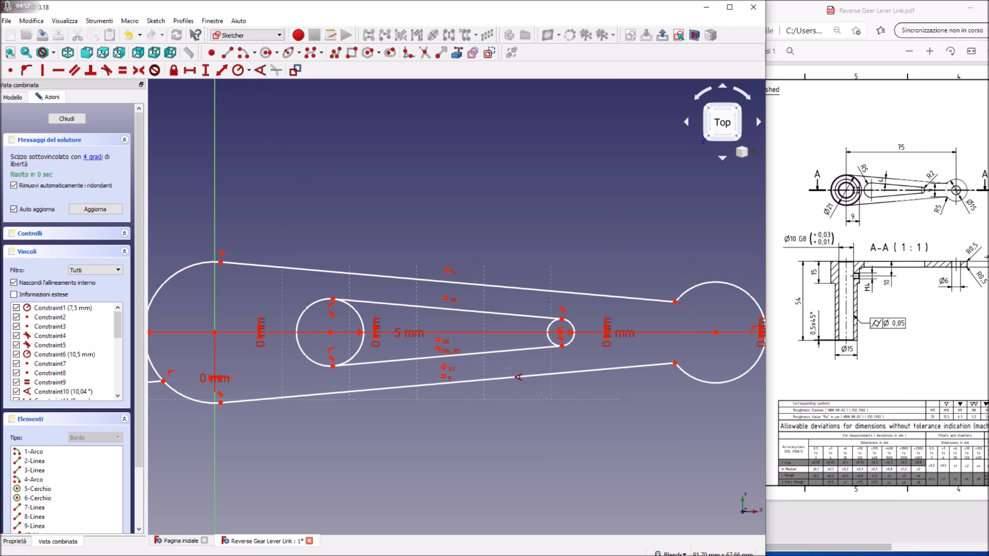
{"action": "left_click", "coordinate": [505, 351]}
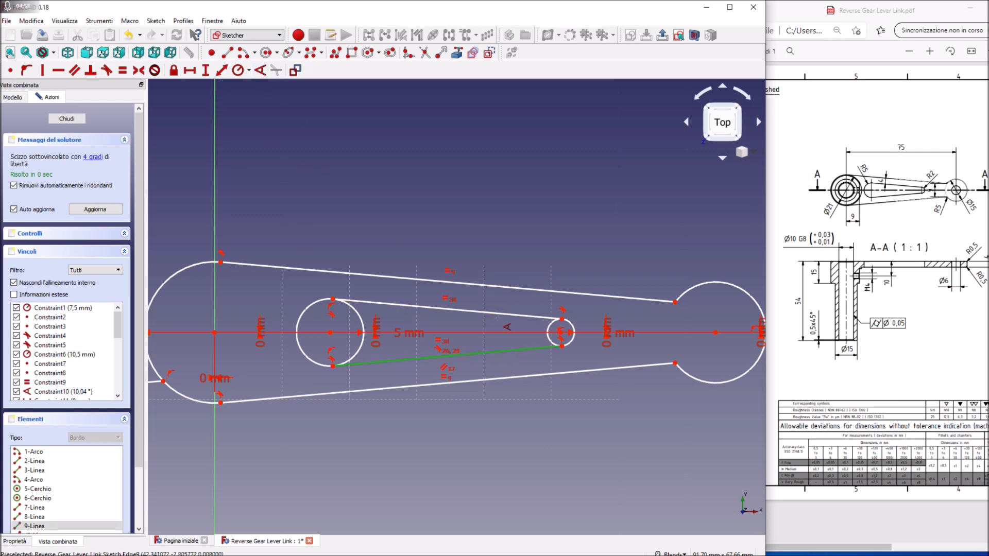
{"action": "left_click", "coordinate": [493, 313]}
{"action": "left_click", "coordinate": [403, 309]}
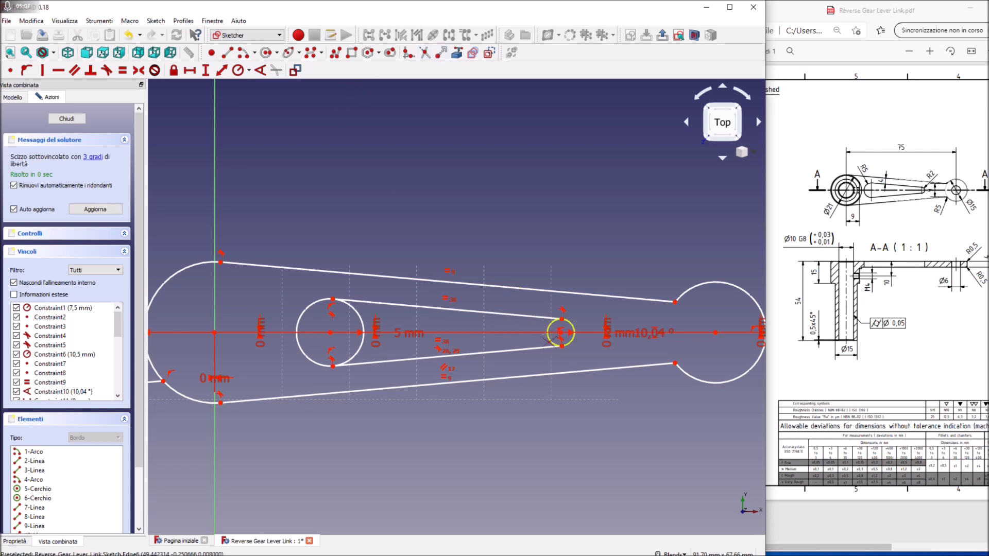
- Trim away the right part of the large slot circle between the two inner lines
{"action": "left_click", "coordinate": [361, 319]}
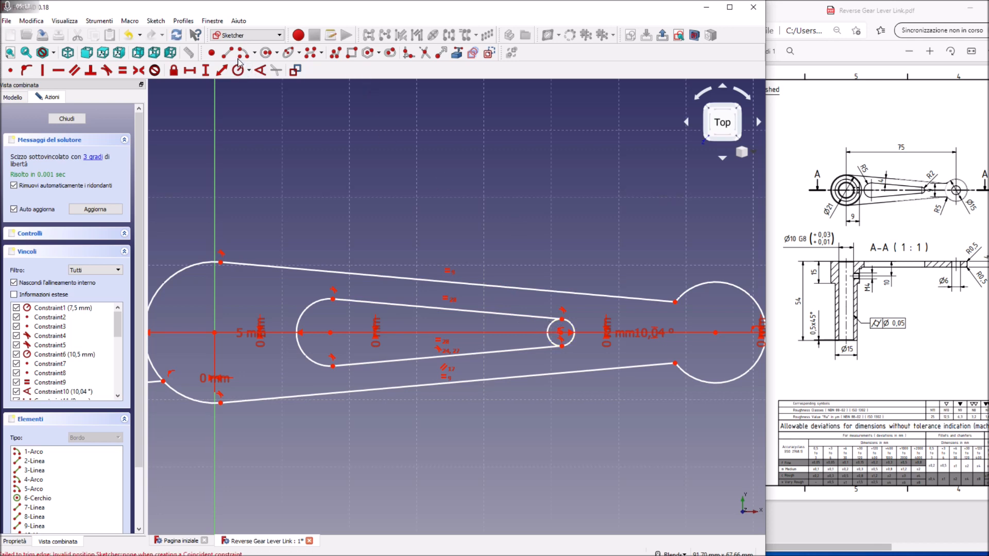
- Try to draw an arc centred on the small slot circle from the upper to the lower inner line's end, and undo it
{"action": "scroll", "coordinate": [603, 356], "scroll_direction": "up", "scroll_amount": 5}
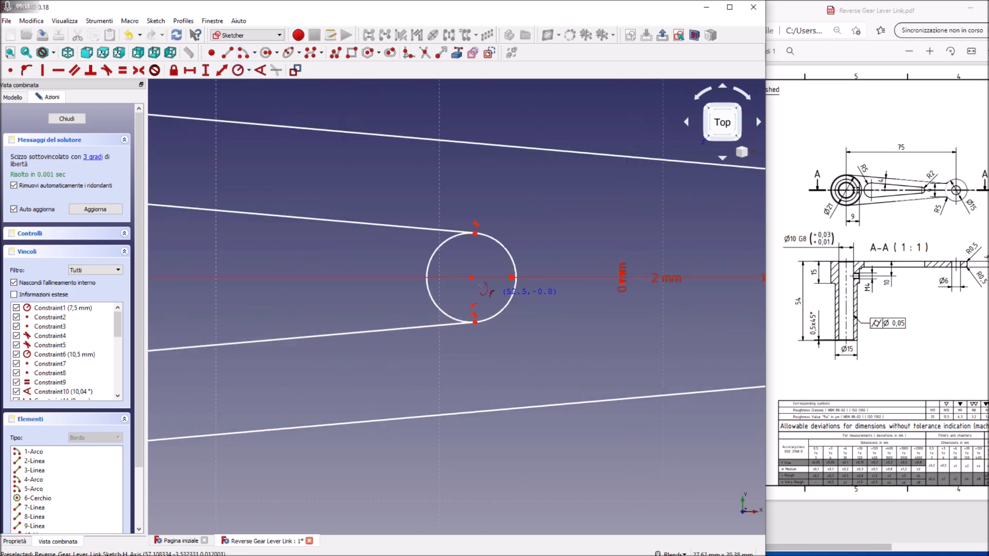
{"action": "left_click", "coordinate": [472, 278]}
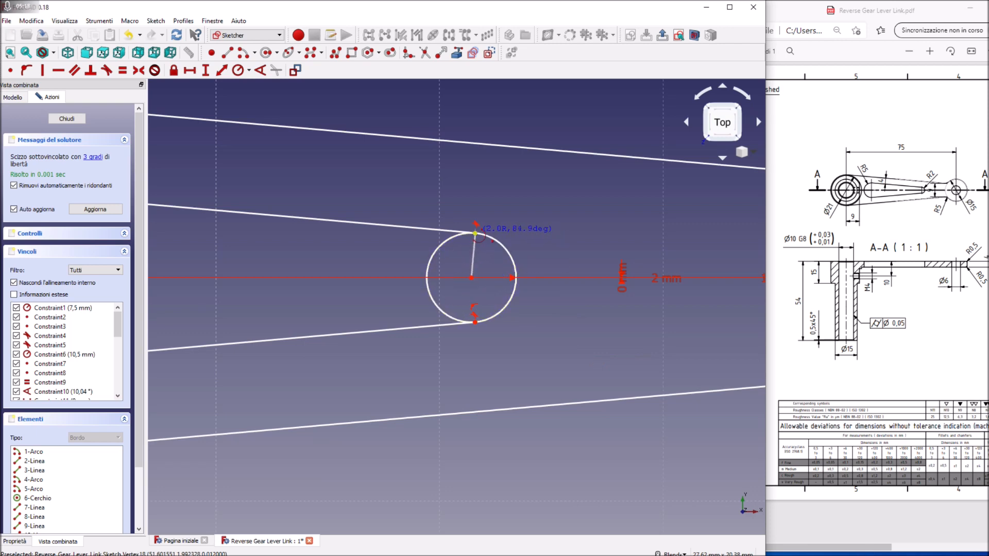
{"action": "left_click", "coordinate": [475, 233]}
{"action": "left_click", "coordinate": [475, 322]}
{"action": "left_click", "coordinate": [37, 21]}
{"action": "left_click", "coordinate": [44, 34]}
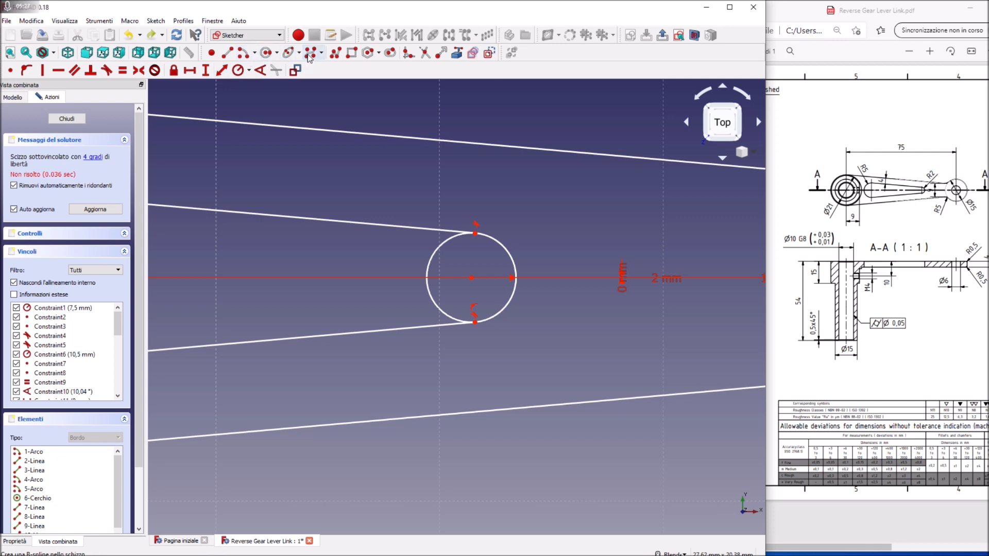
- Replace the small slot circle with a concentric arc of about 2 mm radius from the lower to the upper inner line's end
{"action": "left_click", "coordinate": [242, 52]}
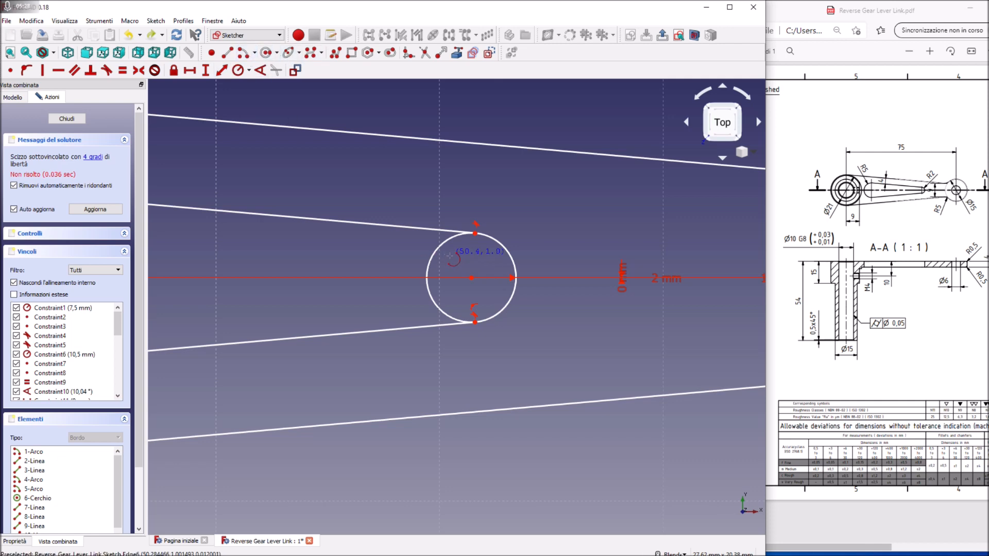
{"action": "left_click", "coordinate": [472, 277]}
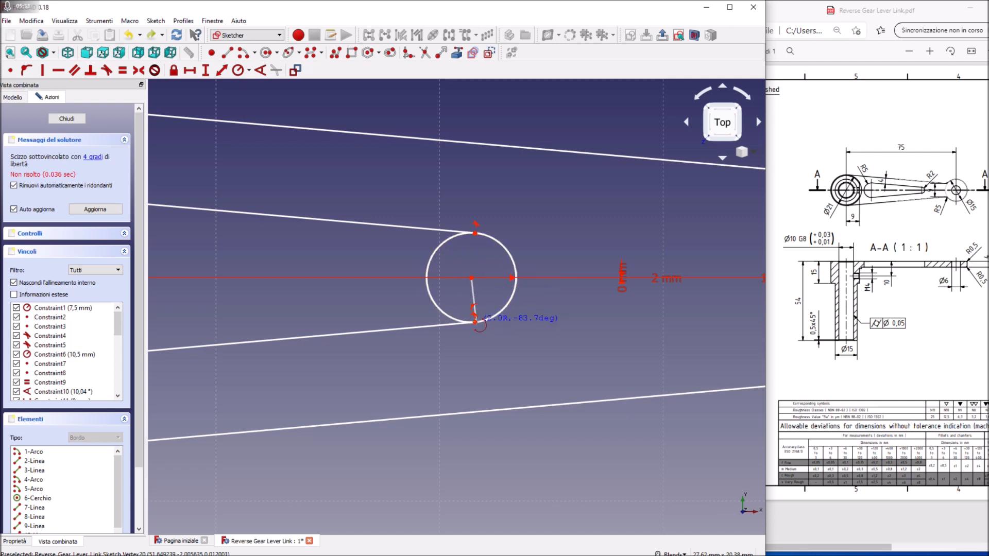
{"action": "left_click", "coordinate": [475, 323]}
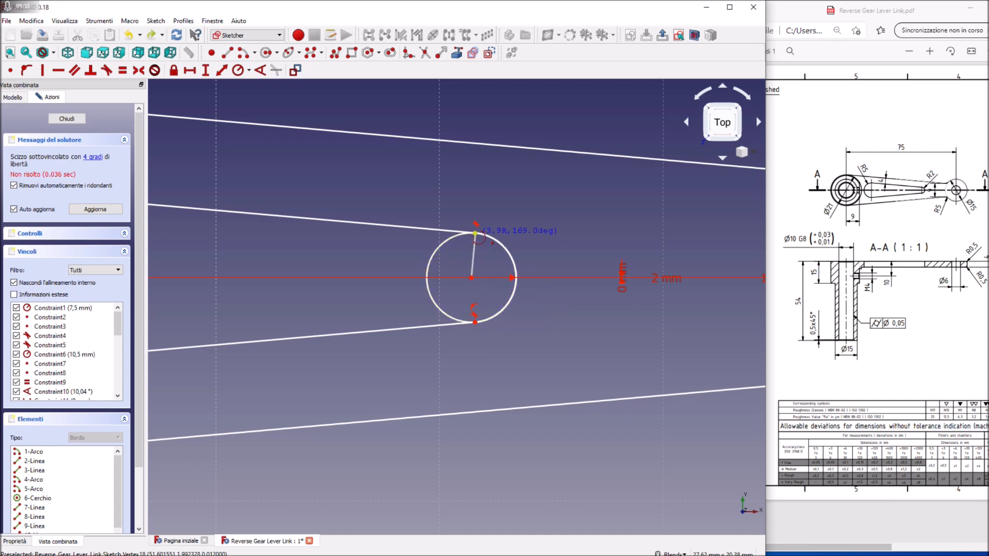
{"action": "left_click", "coordinate": [475, 233]}
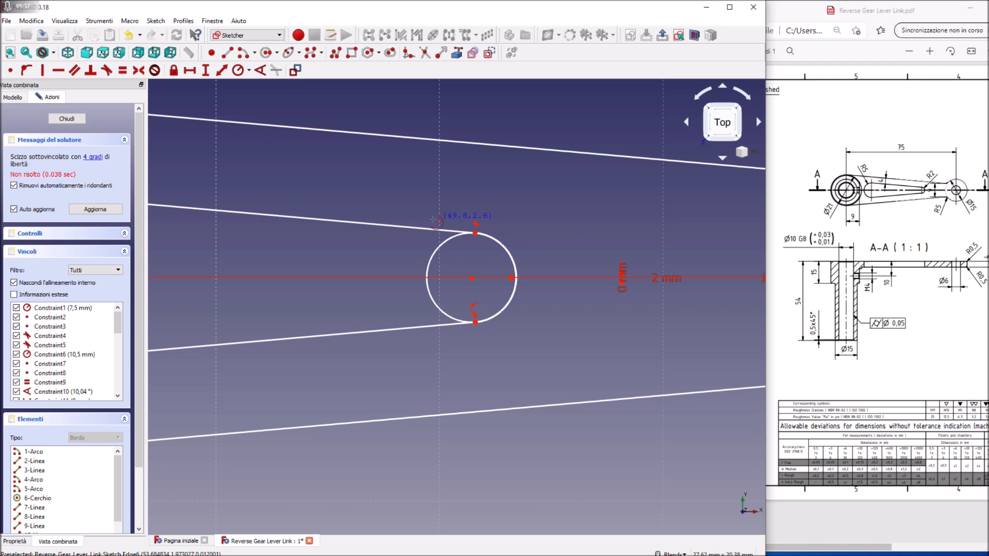
{"action": "key", "text": "Escape"}
{"action": "left_click", "coordinate": [428, 263]}
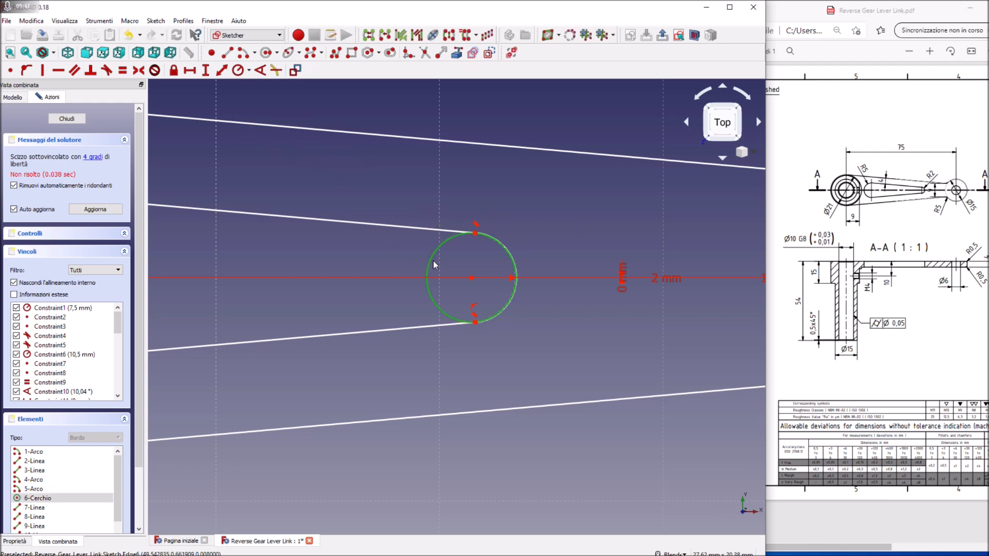
{"action": "key", "text": "Delete"}
- Delete the stray large arc over the outline and the leftover line pieces at the outline's left and right ends
{"action": "scroll", "coordinate": [504, 251], "scroll_direction": "down", "scroll_amount": 6}
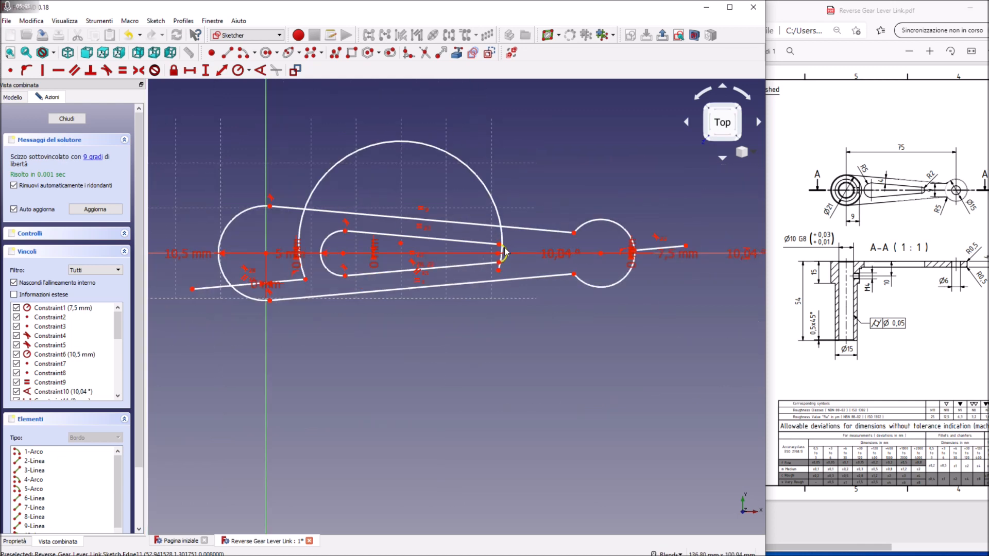
{"action": "scroll", "coordinate": [493, 196], "scroll_direction": "up", "scroll_amount": 2}
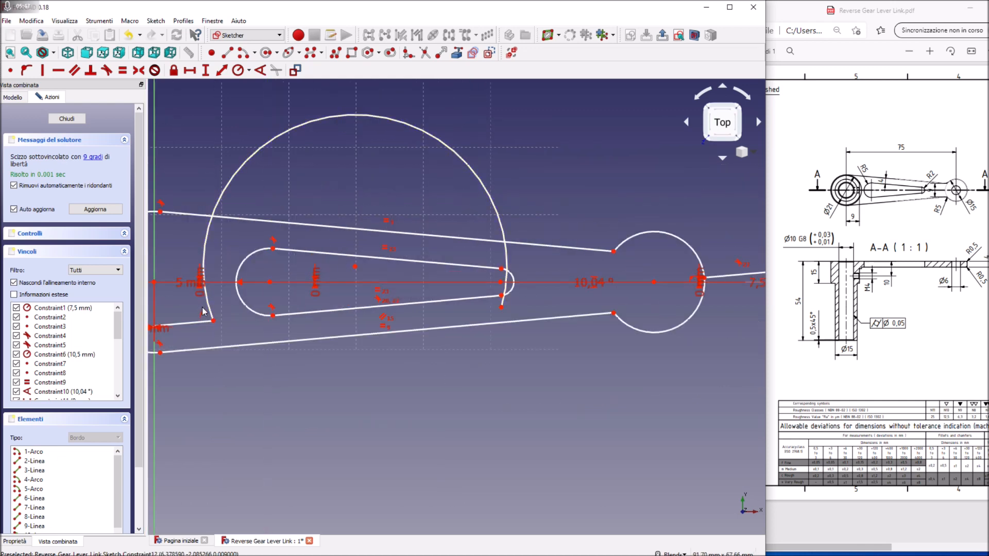
{"action": "left_click", "coordinate": [410, 126]}
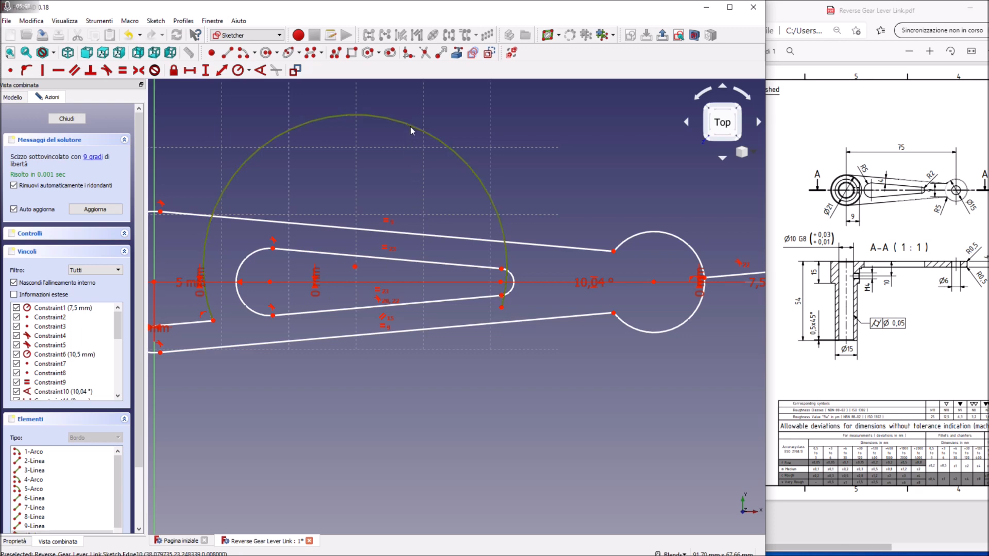
{"action": "key", "text": "Delete"}
{"action": "left_click", "coordinate": [187, 322]}
{"action": "key", "text": "Delete"}
{"action": "scroll", "coordinate": [356, 342], "scroll_direction": "down", "scroll_amount": 4}
{"action": "scroll", "coordinate": [363, 340], "scroll_direction": "up", "scroll_amount": 2}
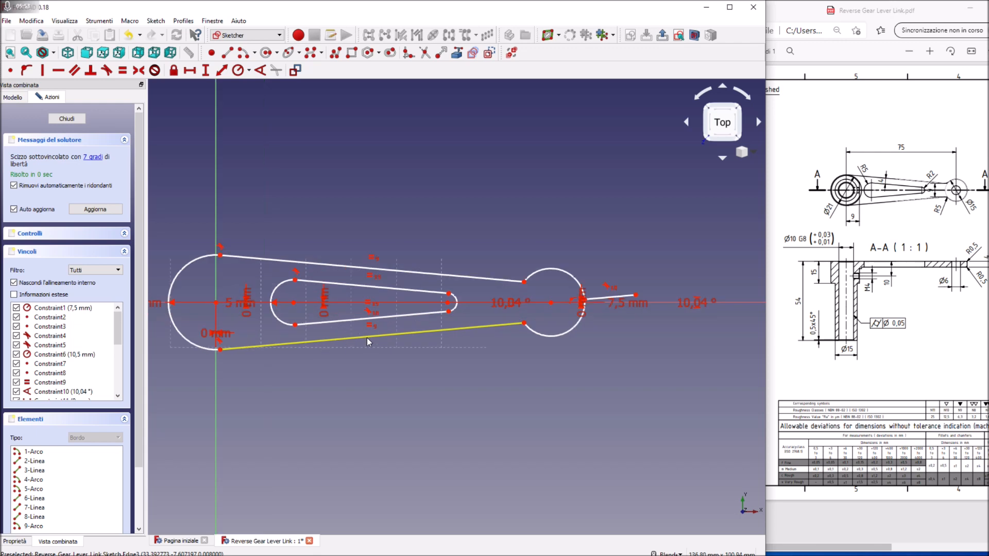
{"action": "left_click", "coordinate": [606, 300]}
{"action": "key", "text": "Delete"}
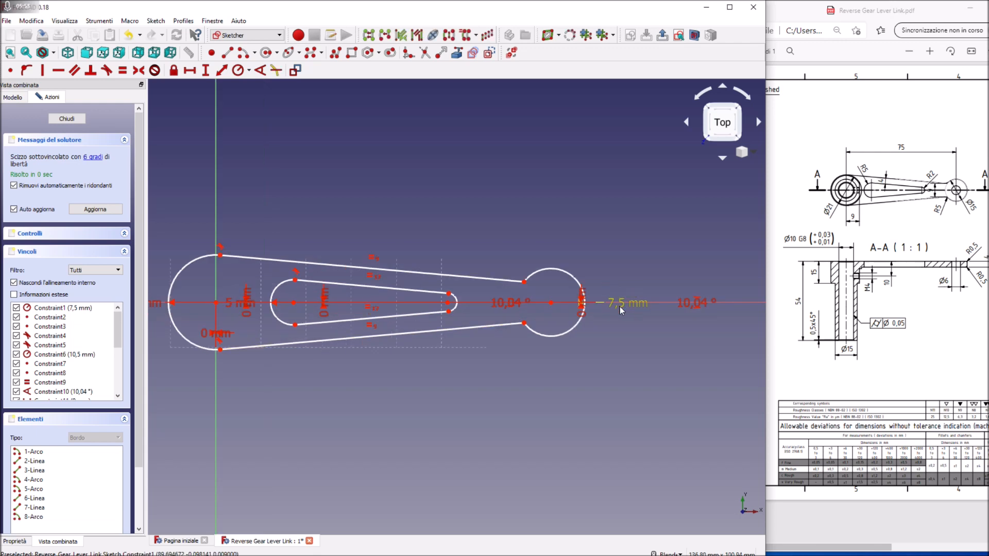
- Constrain the radius of the inner slot's small end arc to 2 mm
{"action": "scroll", "coordinate": [487, 316], "scroll_direction": "up", "scroll_amount": 4}
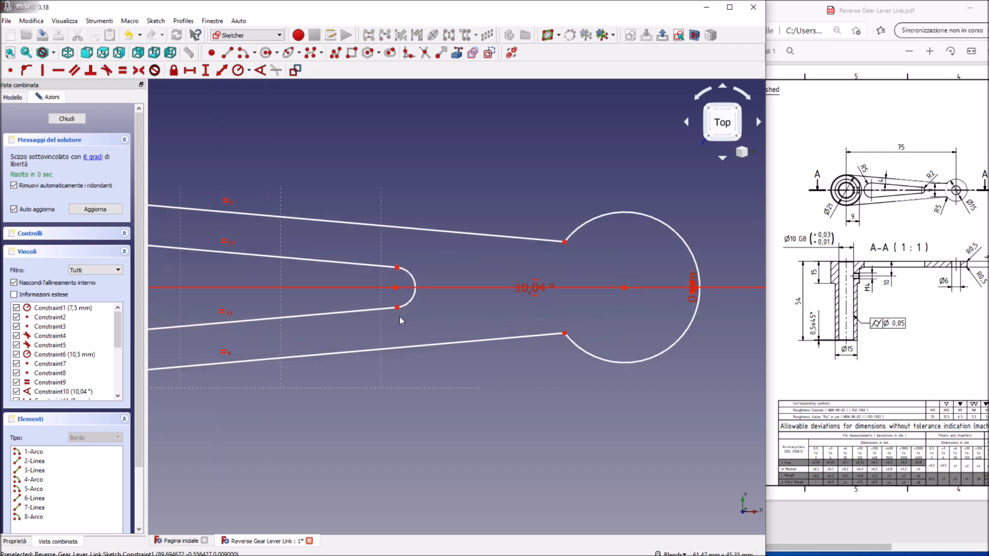
{"action": "scroll", "coordinate": [399, 317], "scroll_direction": "up", "scroll_amount": 2}
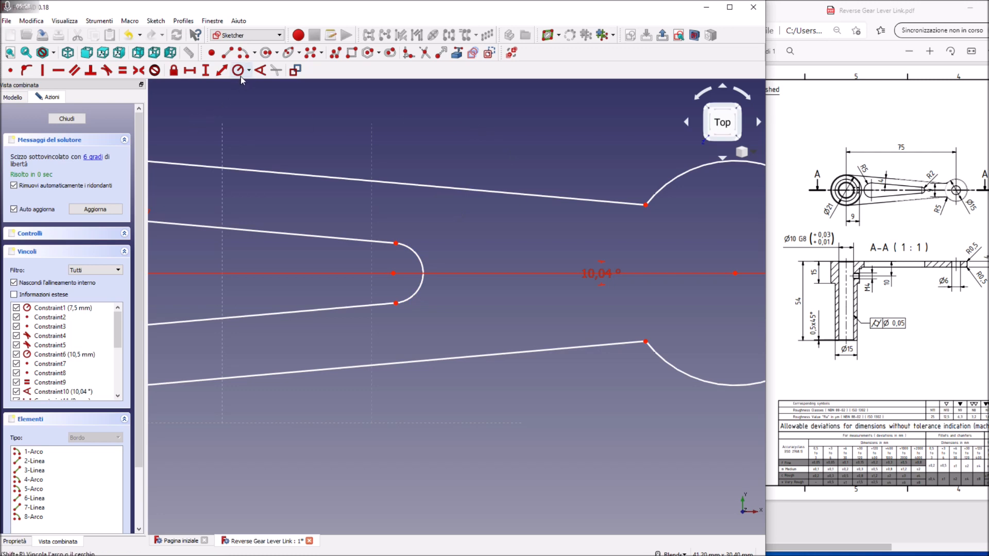
{"action": "left_click", "coordinate": [238, 70]}
{"action": "left_click", "coordinate": [415, 302]}
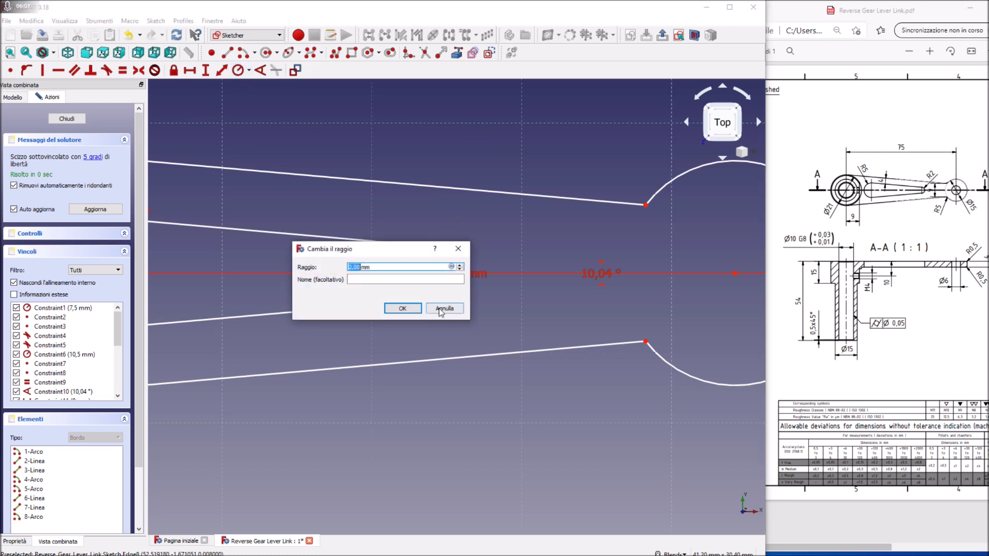
{"action": "left_click", "coordinate": [412, 313]}
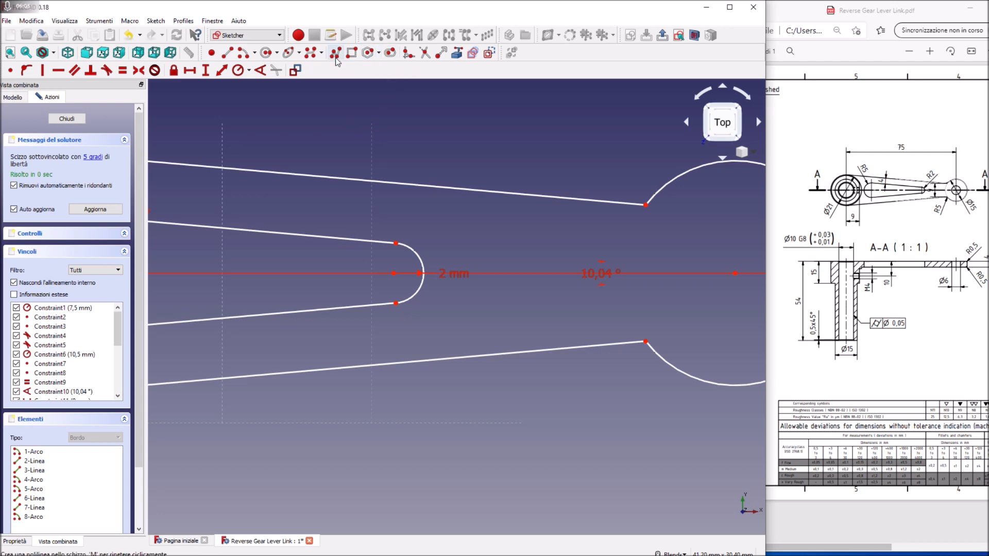
- Make the slot's small end arc tangent to both the upper and lower inner lines
{"action": "left_click", "coordinate": [294, 70]}
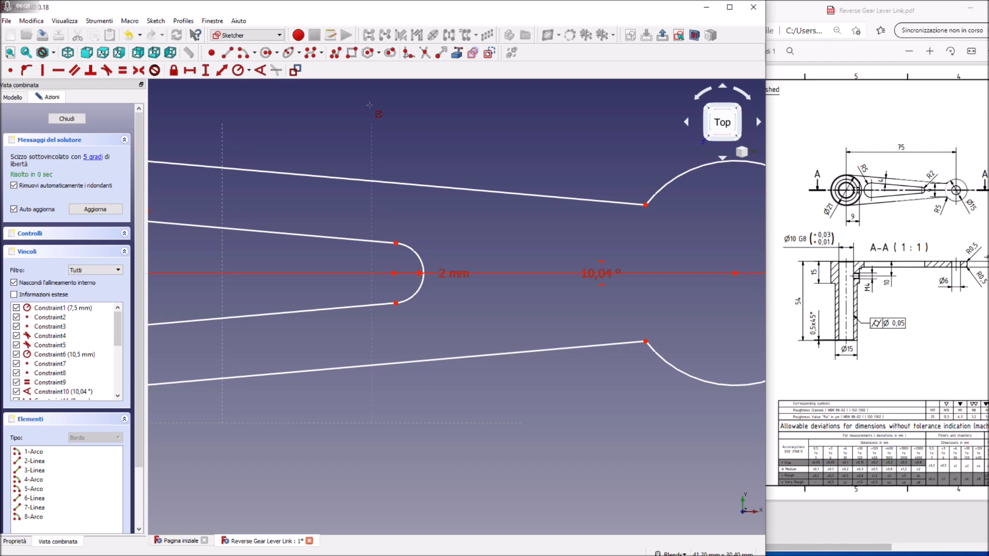
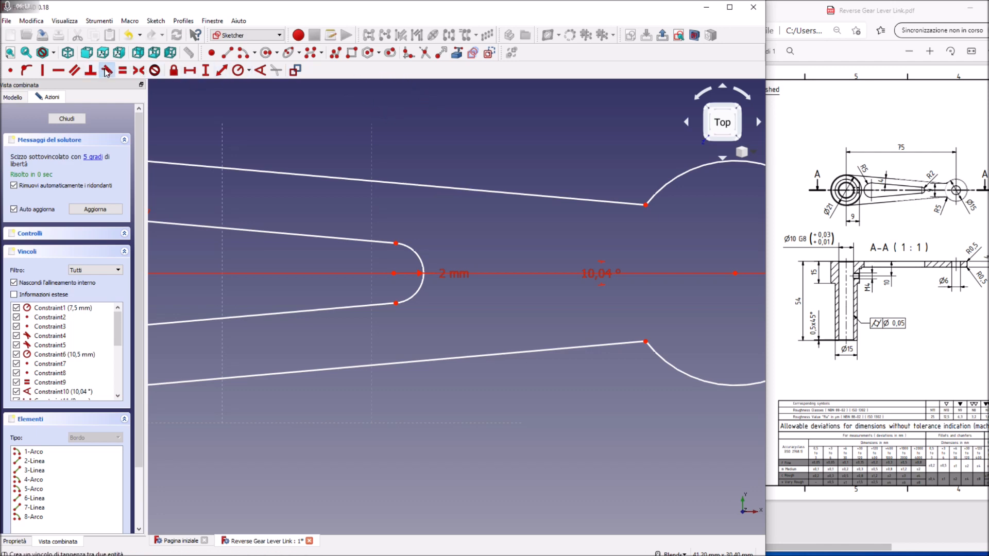
{"action": "left_click", "coordinate": [409, 256]}
{"action": "left_click", "coordinate": [389, 243]}
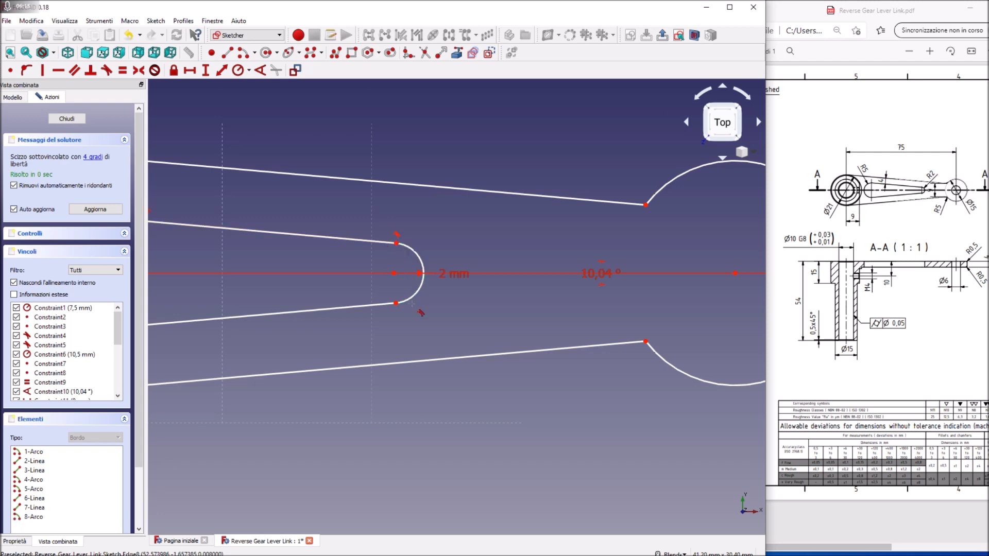
{"action": "left_click", "coordinate": [410, 301]}
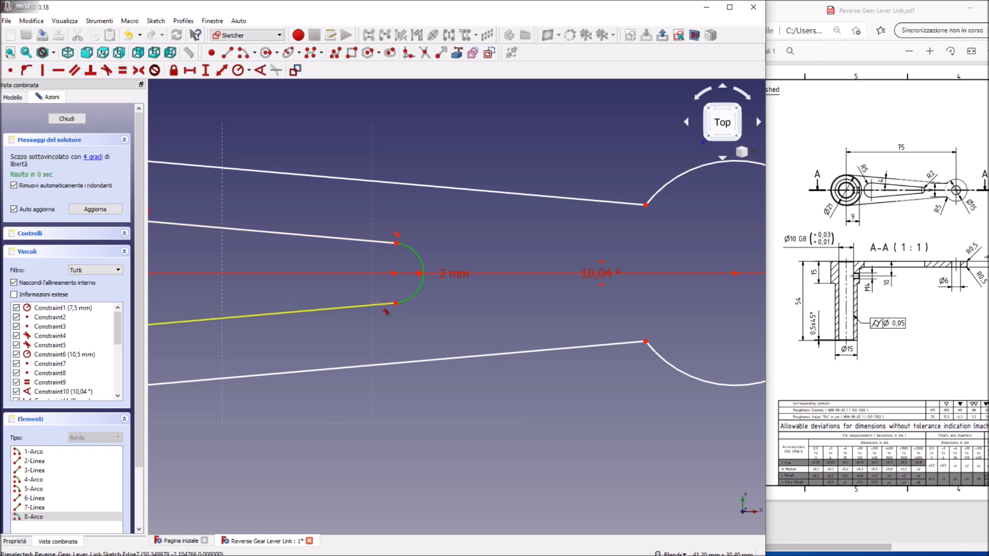
{"action": "left_click", "coordinate": [381, 305]}
- Fit the whole sketch in view, save the document and close the sketch
{"action": "scroll", "coordinate": [326, 276], "scroll_direction": "down", "scroll_amount": 2}
{"action": "scroll", "coordinate": [254, 332], "scroll_direction": "down", "scroll_amount": 3}
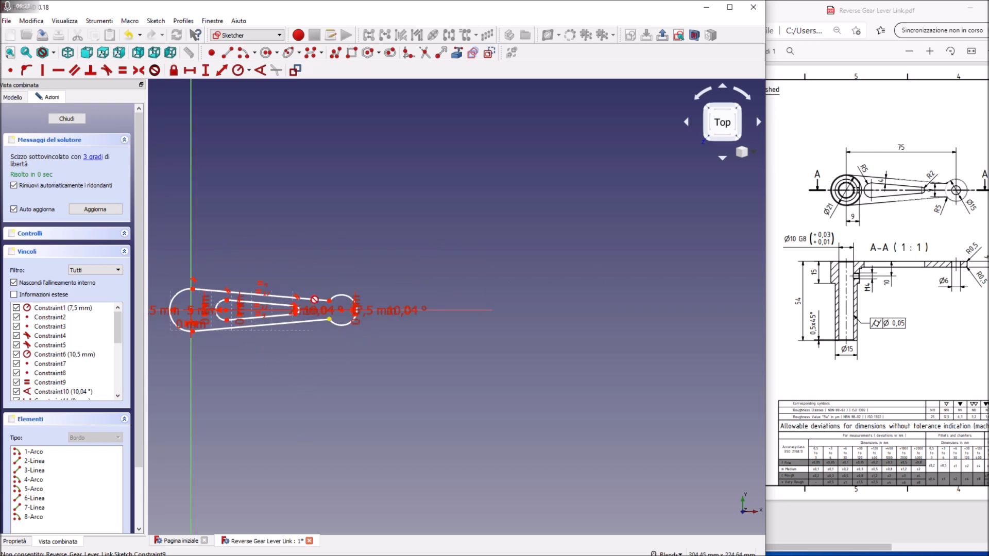
{"action": "left_click", "coordinate": [9, 52]}
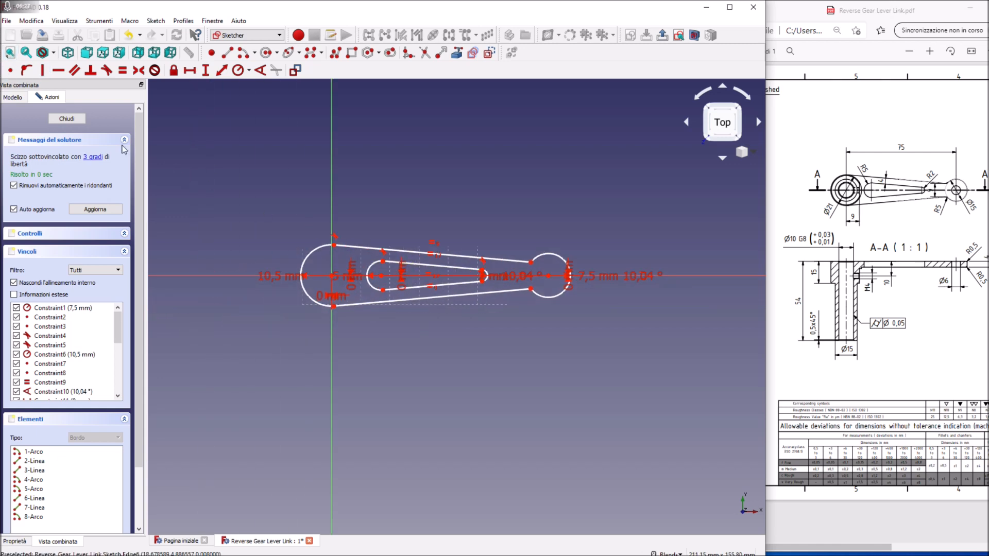
{"action": "left_click", "coordinate": [42, 37]}
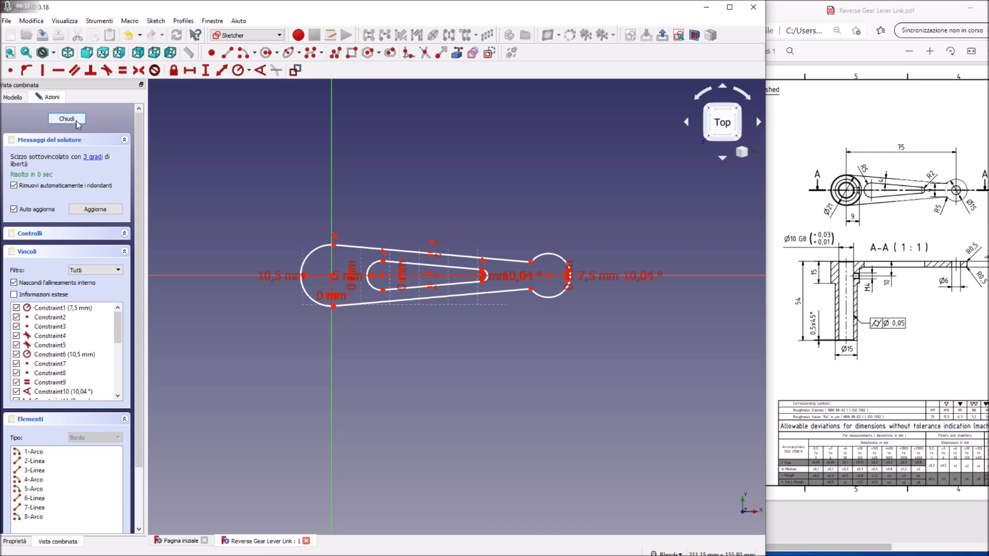
{"action": "left_click", "coordinate": [67, 119]}
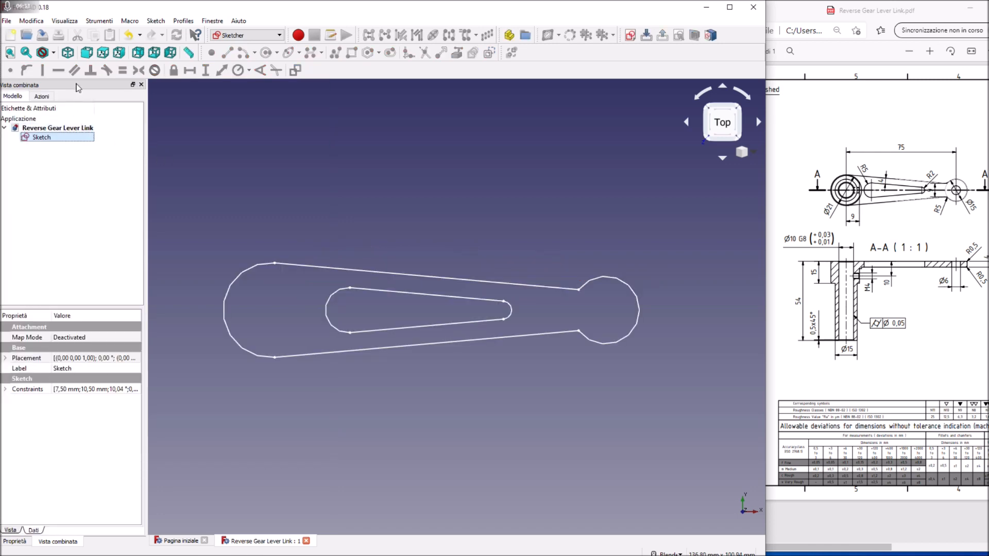
- Switch to the Part workbench and extrude the lever sketch 4 mm along its normal as a solid
{"action": "left_click", "coordinate": [248, 35]}
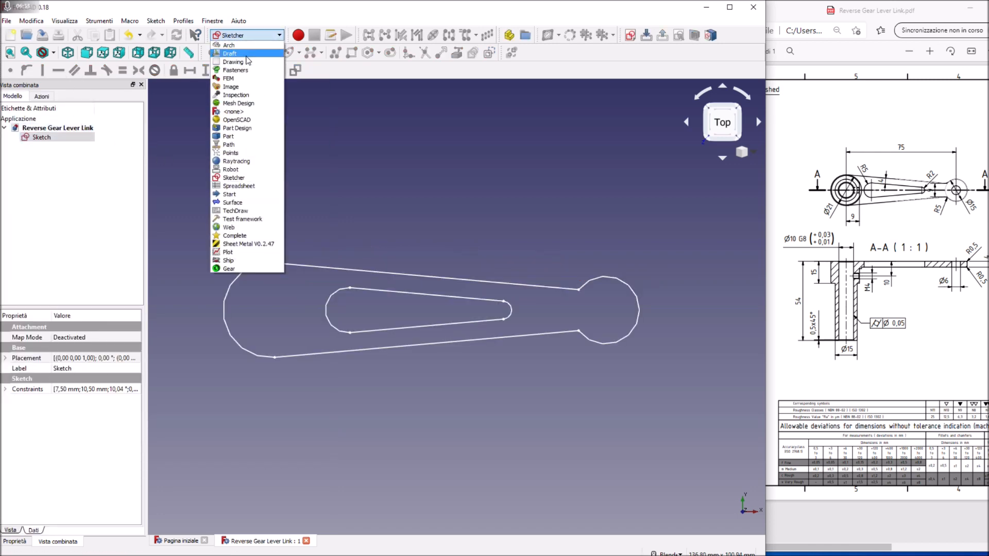
{"action": "left_click", "coordinate": [236, 136]}
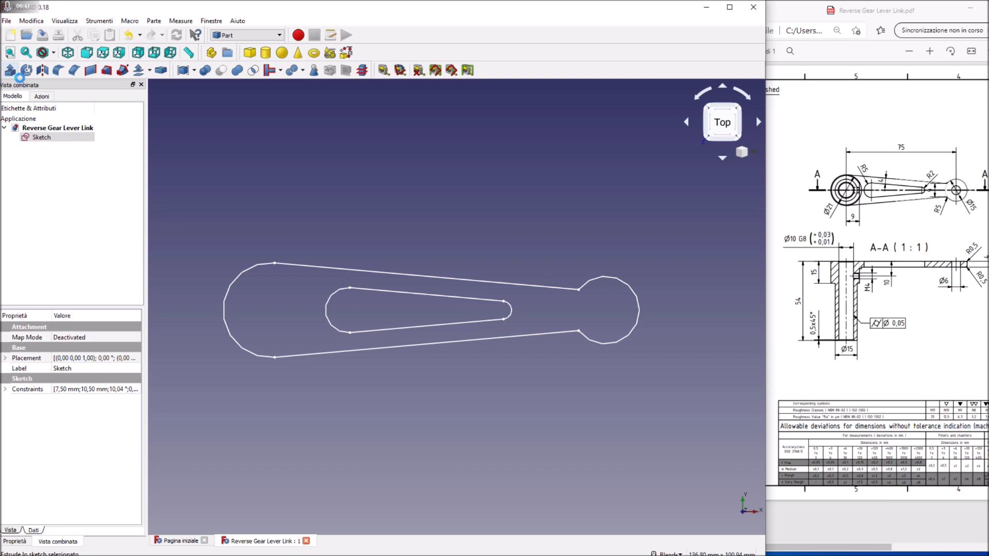
{"action": "left_click", "coordinate": [12, 70]}
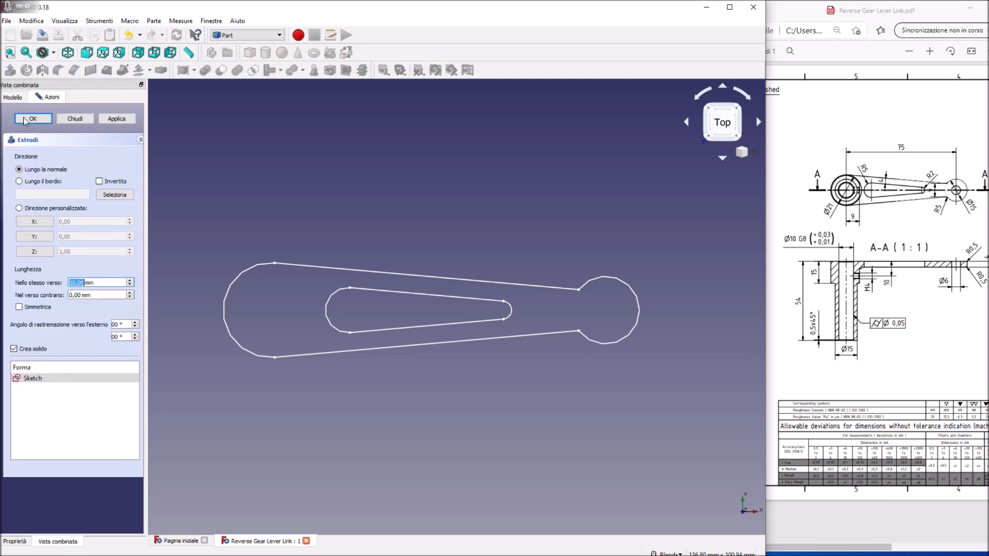
{"action": "type", "text": "4"}
{"action": "left_click", "coordinate": [108, 120]}
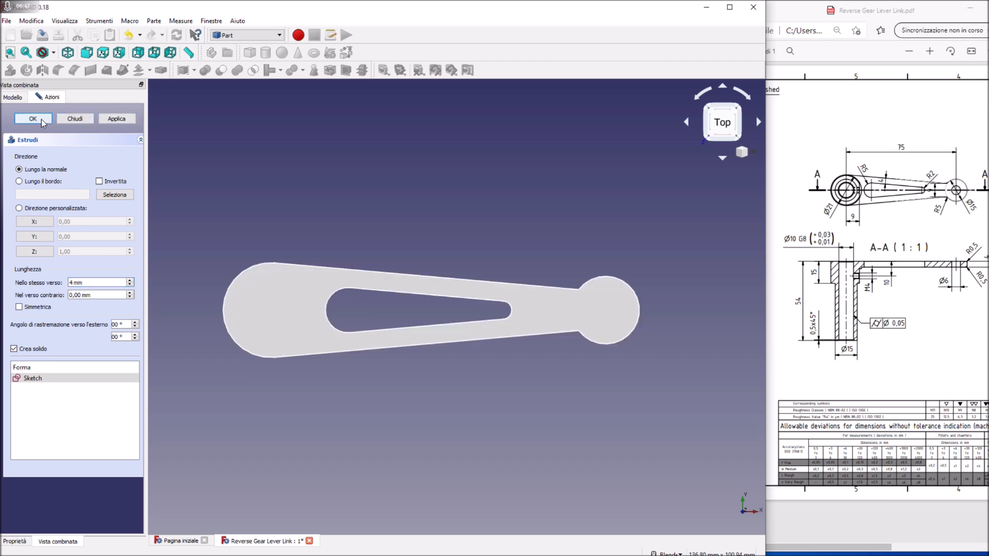
{"action": "left_click", "coordinate": [41, 119]}
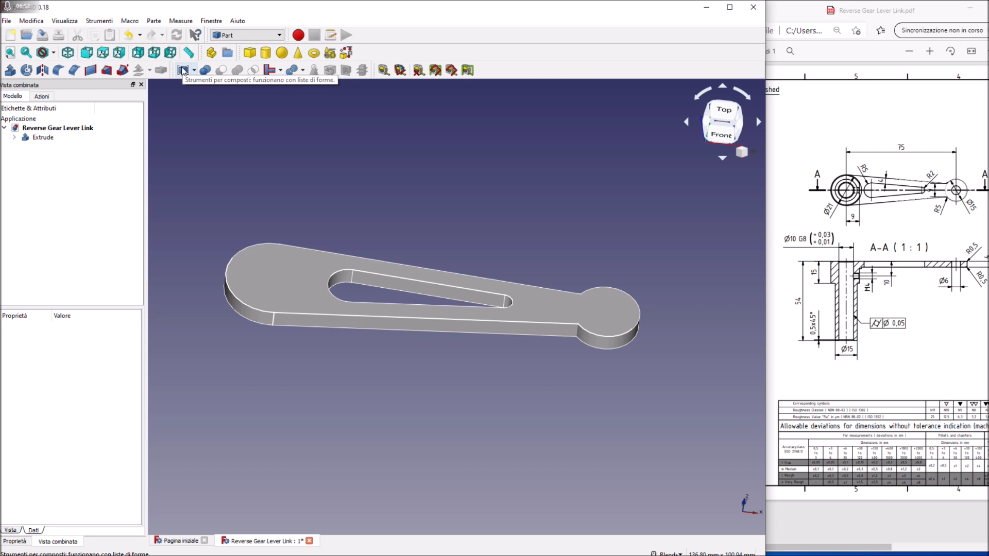
- Create a compound from the extruded lever body
{"action": "left_click", "coordinate": [50, 139]}
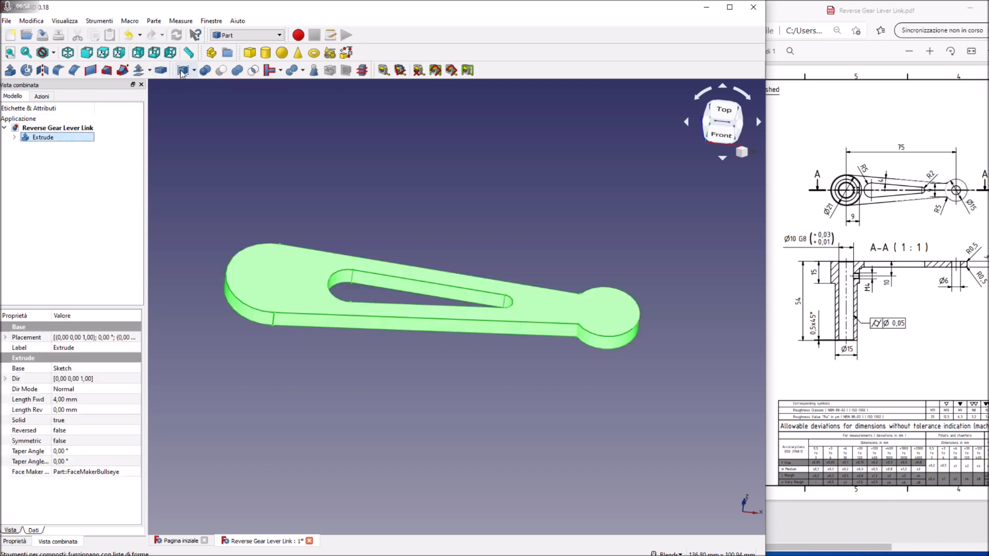
{"action": "left_click", "coordinate": [237, 71]}
{"action": "left_click", "coordinate": [500, 304]}
{"action": "left_click", "coordinate": [386, 381]}
{"action": "left_click", "coordinate": [43, 138]}
{"action": "left_click", "coordinate": [183, 71]}
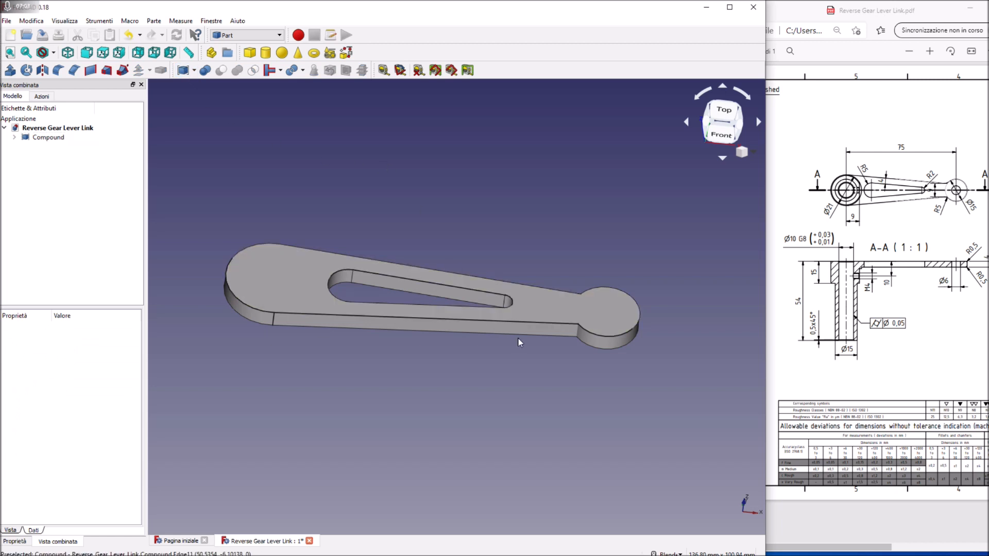
- Turn the lever to an angled view and set its draw style to wireframe
{"action": "middle_click_drag", "start_coordinate": [450, 224], "coordinate": [520, 312]}
{"action": "middle_click_drag", "start_coordinate": [648, 345], "coordinate": [583, 318]}
{"action": "right_click", "coordinate": [584, 316]}
{"action": "mouse_move", "coordinate": [611, 347]}
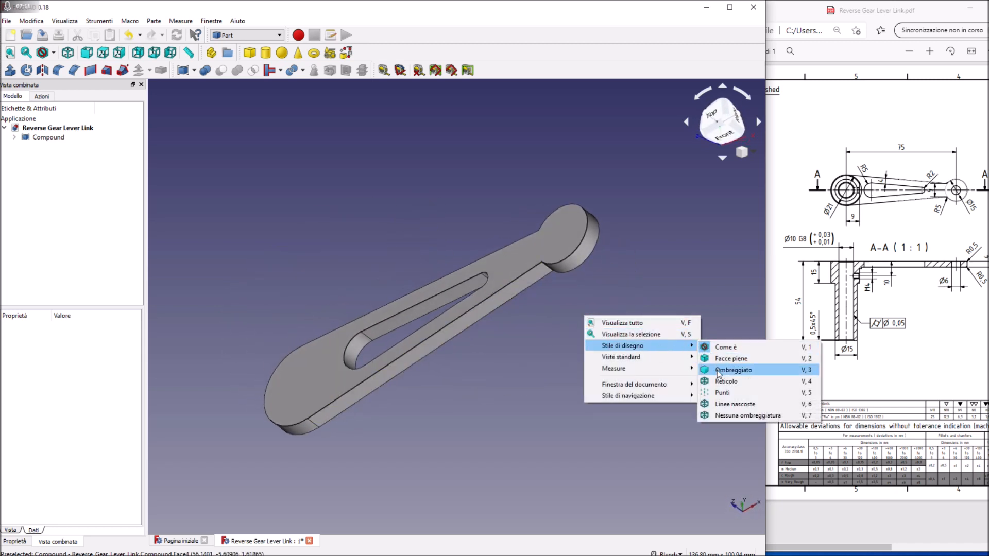
{"action": "left_click", "coordinate": [726, 381]}
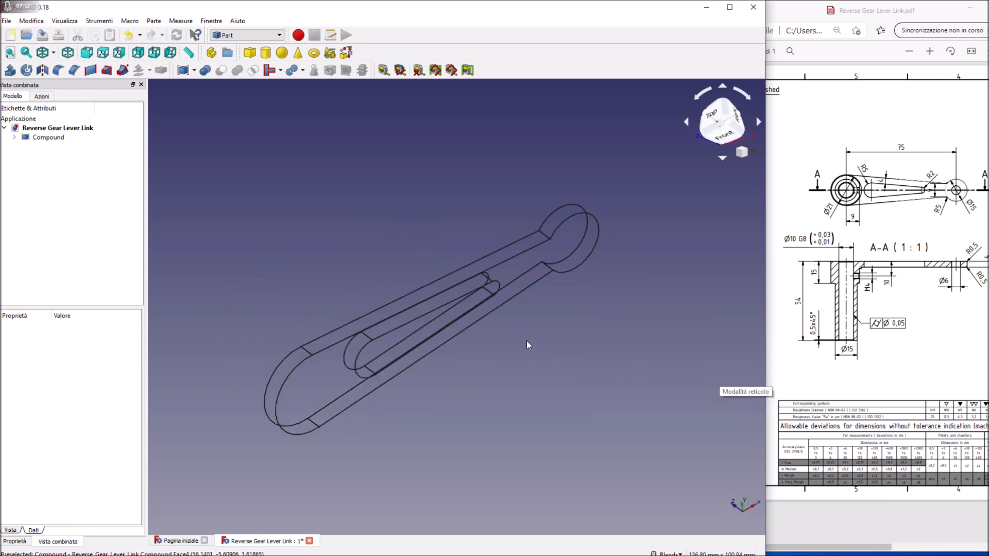
- Fillet the two vertical edges where the tapered arm meets the small round end with a 5 mm radius
{"action": "left_click", "coordinate": [548, 268]}
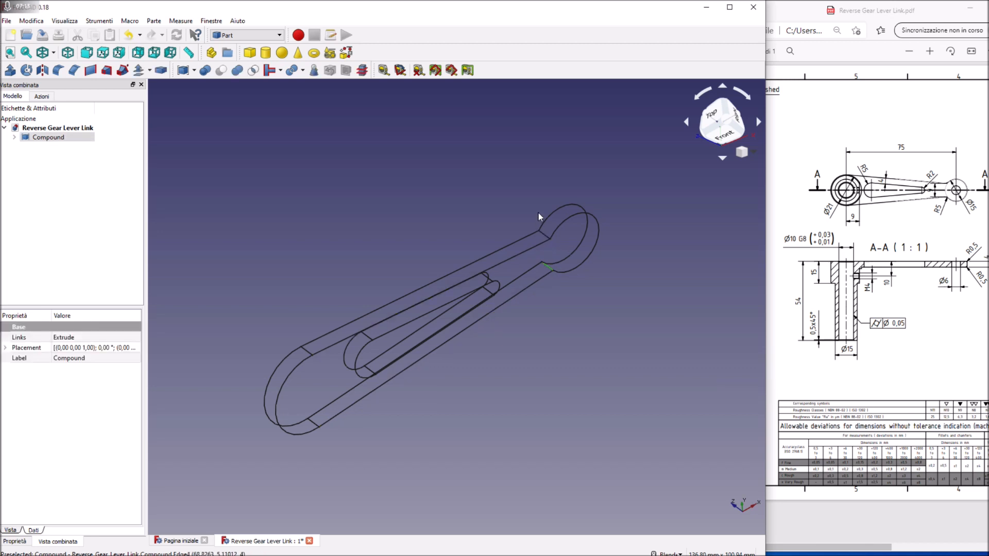
{"action": "left_click", "coordinate": [544, 235], "text": "ctrl"}
{"action": "left_click", "coordinate": [58, 70]}
{"action": "left_click", "coordinate": [82, 512]}
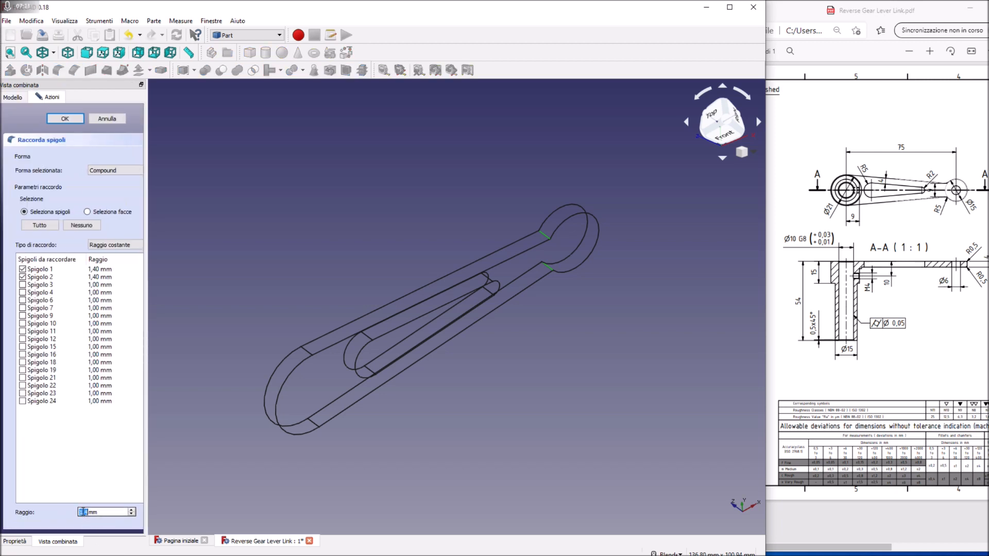
{"action": "type", "text": "5"}
{"action": "left_click", "coordinate": [65, 118]}
- Set the draw style to solid faces with edges (Facce piene) and turn the filleted lever to show its upper face
{"action": "middle_click_drag", "start_coordinate": [392, 237], "coordinate": [340, 268]}
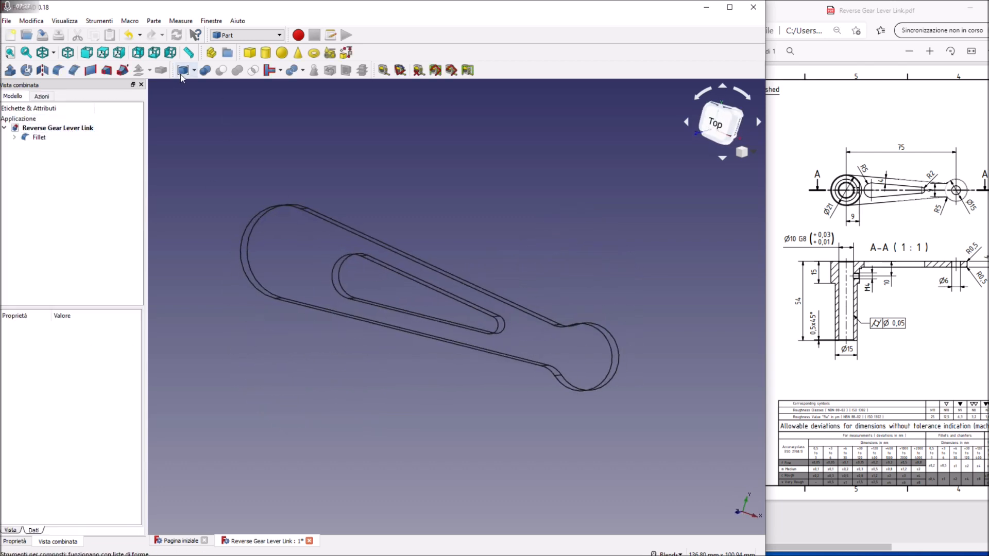
{"action": "right_click", "coordinate": [511, 263]}
{"action": "mouse_move", "coordinate": [548, 292]}
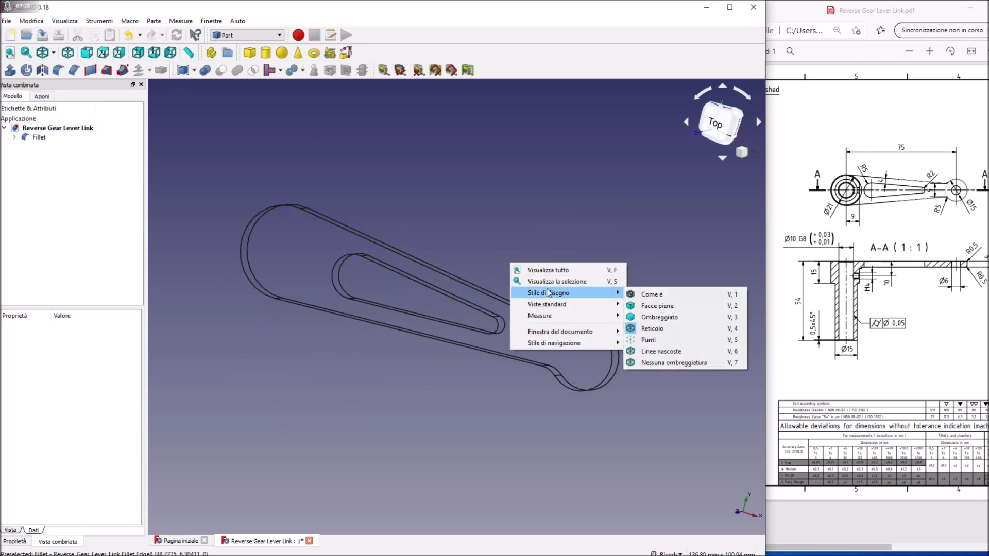
{"action": "left_click", "coordinate": [662, 308]}
{"action": "middle_click_drag", "start_coordinate": [505, 358], "coordinate": [533, 294]}
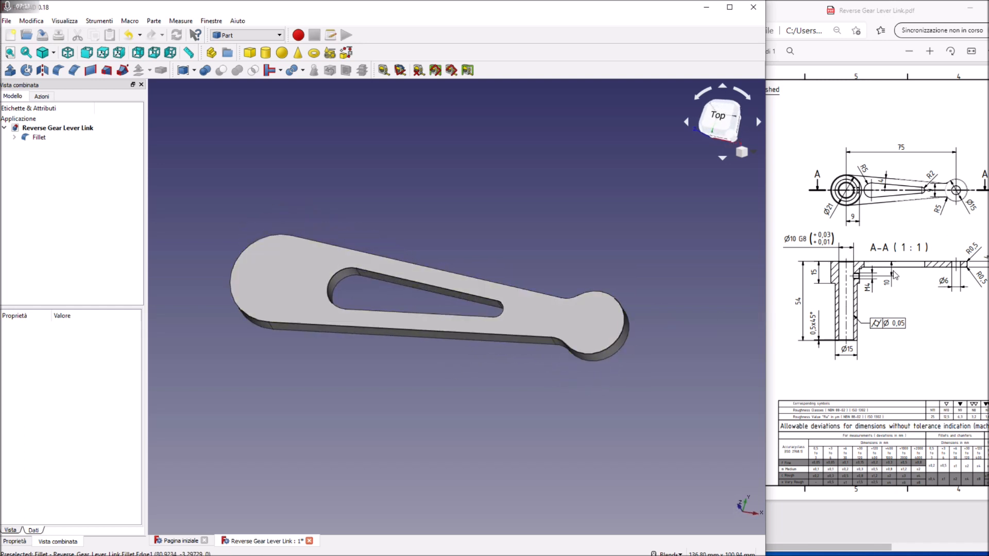
- Add a cylinder primitive and set its radius to 3 mm
{"action": "left_click", "coordinate": [266, 52]}
{"action": "left_click", "coordinate": [40, 147]}
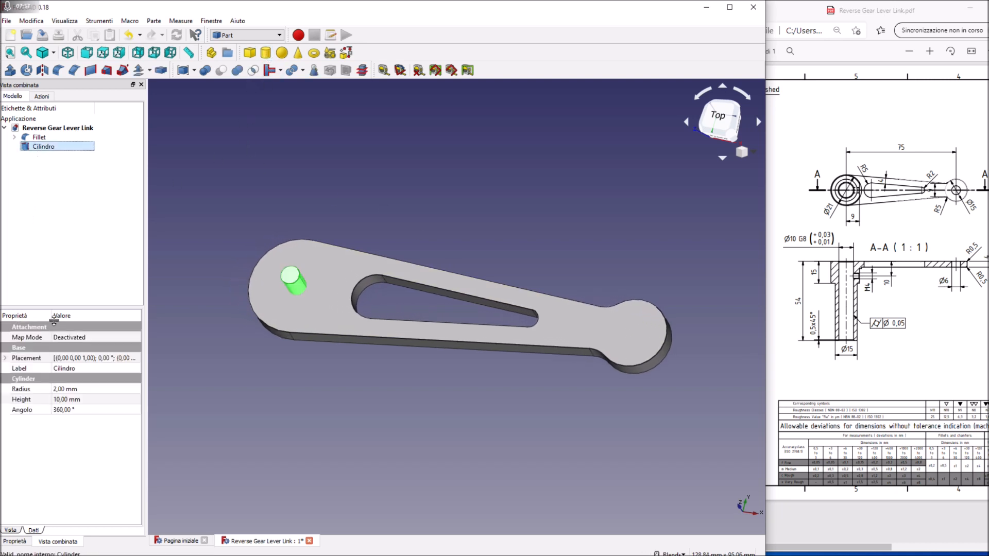
{"action": "left_click", "coordinate": [60, 389]}
{"action": "type", "text": "4"}
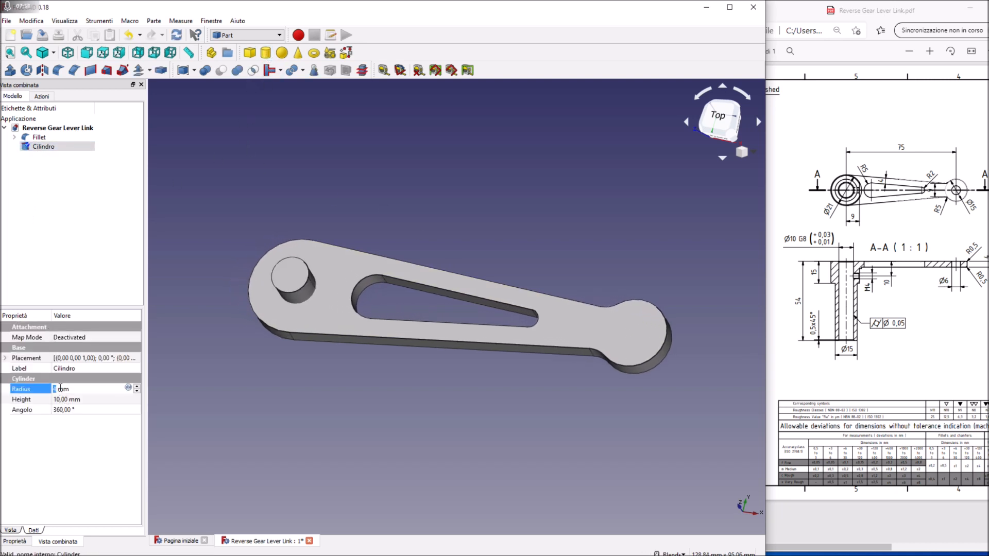
{"action": "type", "text": "3"}
- Move the cylinder to the lever's small end by setting its X position to 75 mm
{"action": "left_click", "coordinate": [5, 358]}
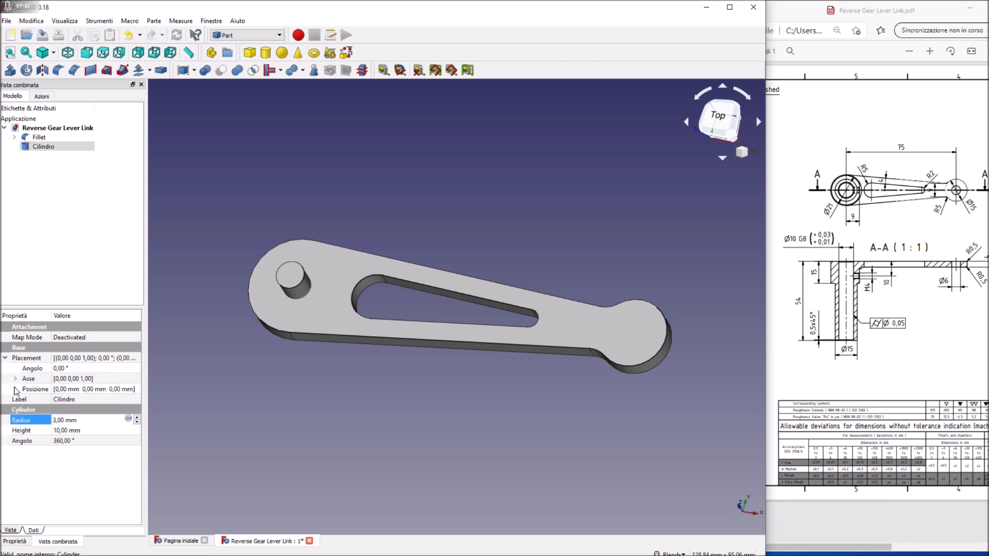
{"action": "left_click", "coordinate": [16, 390]}
{"action": "left_click", "coordinate": [77, 400]}
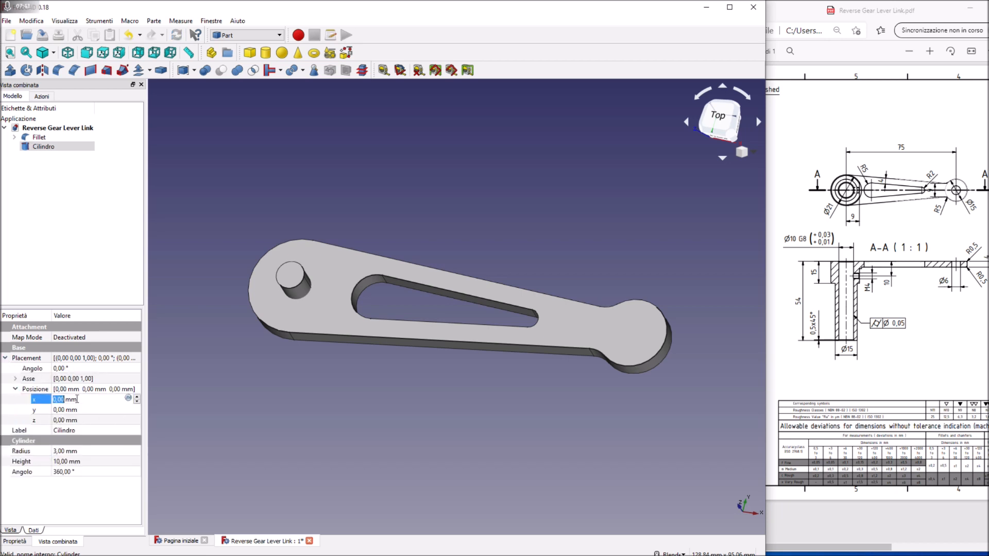
{"action": "type", "text": "75"}
- Subtract the cylinder from the filleted lever to cut the through hole in its small end
{"action": "left_click", "coordinate": [40, 138]}
{"action": "left_click", "coordinate": [44, 147], "text": "ctrl"}
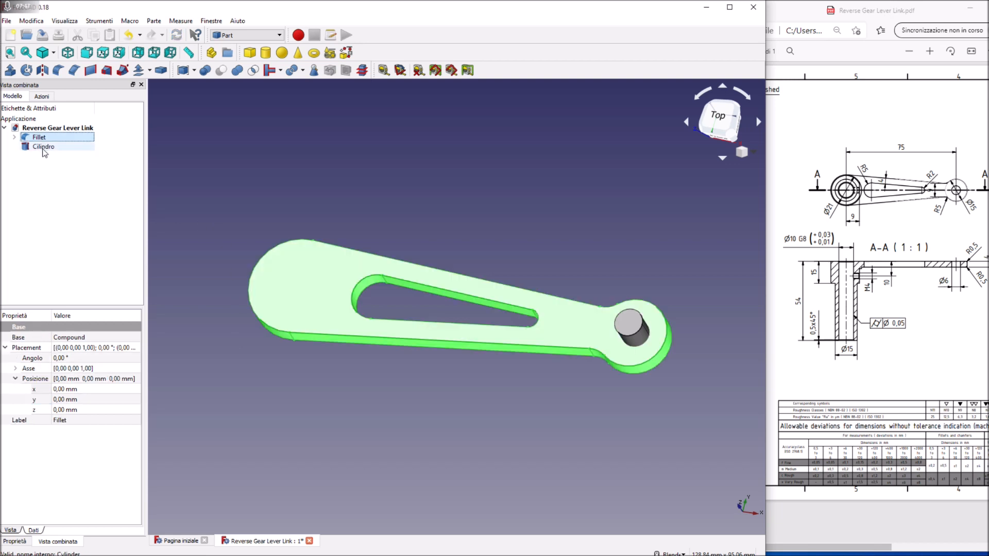
{"action": "left_click", "coordinate": [221, 70]}
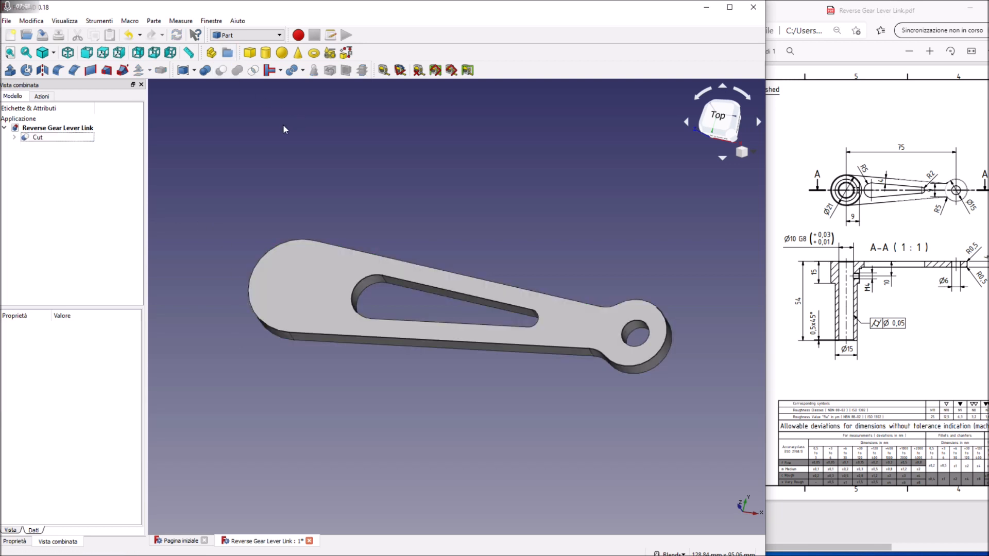
{"action": "middle_click_drag", "start_coordinate": [339, 139], "coordinate": [399, 378]}
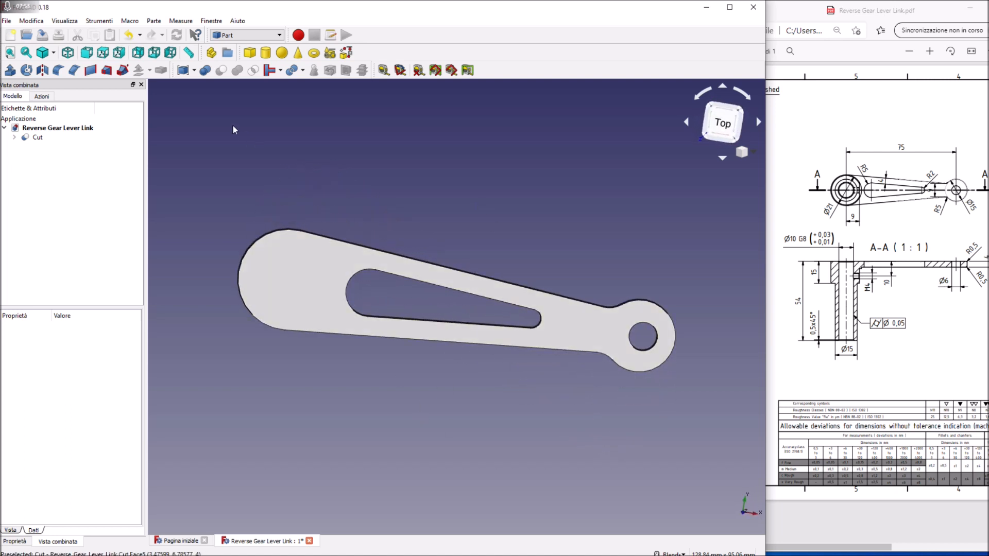
{"action": "left_click", "coordinate": [6, 20]}
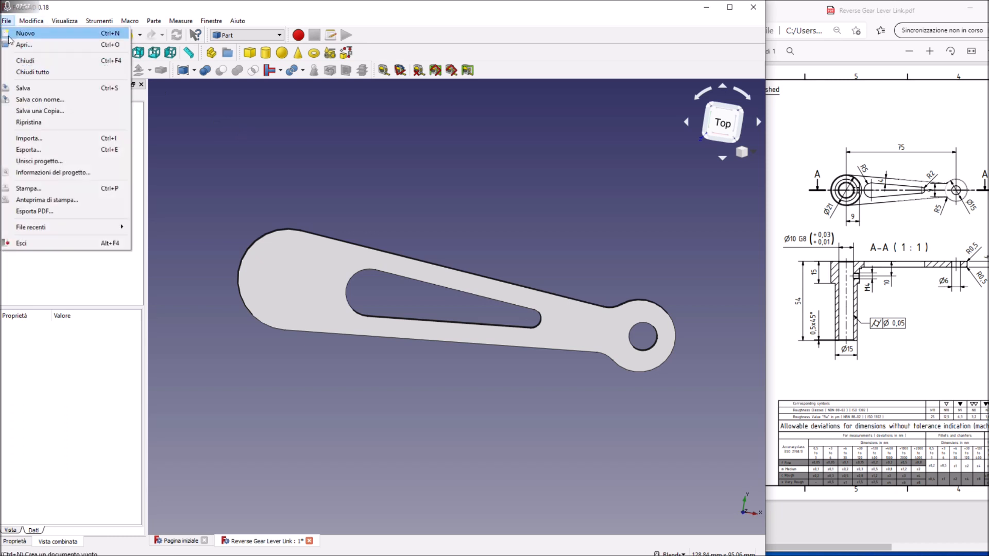
{"action": "left_click", "coordinate": [211, 144]}
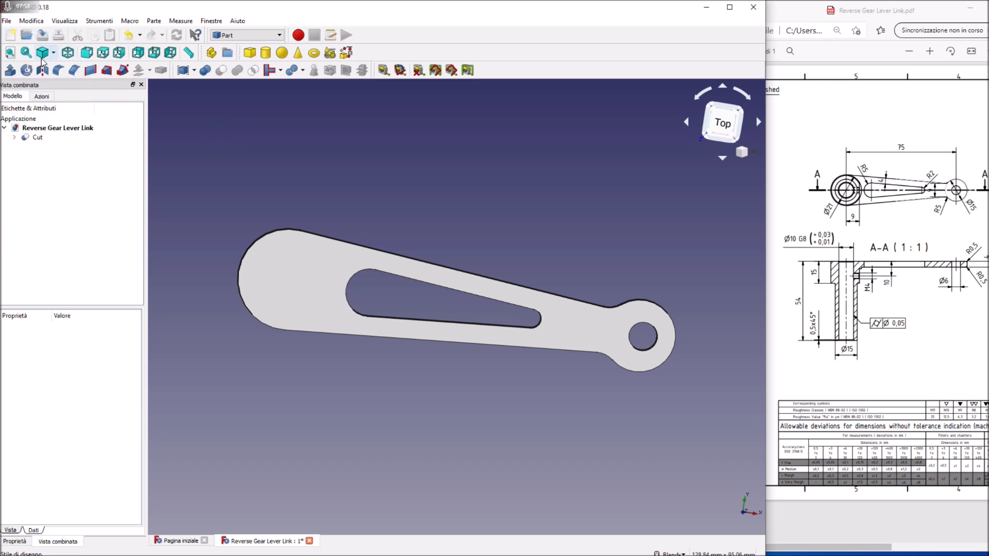
- Save the document, and add a cylinder at the lever's large end with radius 10.5 mm and height 15 mm
{"action": "left_click", "coordinate": [43, 36]}
{"action": "middle_click_drag", "start_coordinate": [326, 327], "coordinate": [330, 302]}
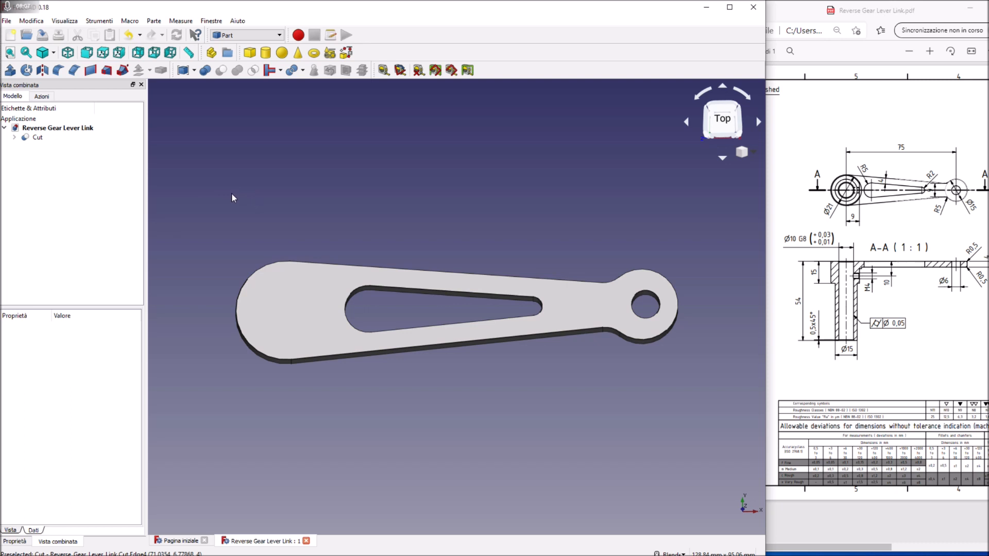
{"action": "left_click", "coordinate": [266, 52]}
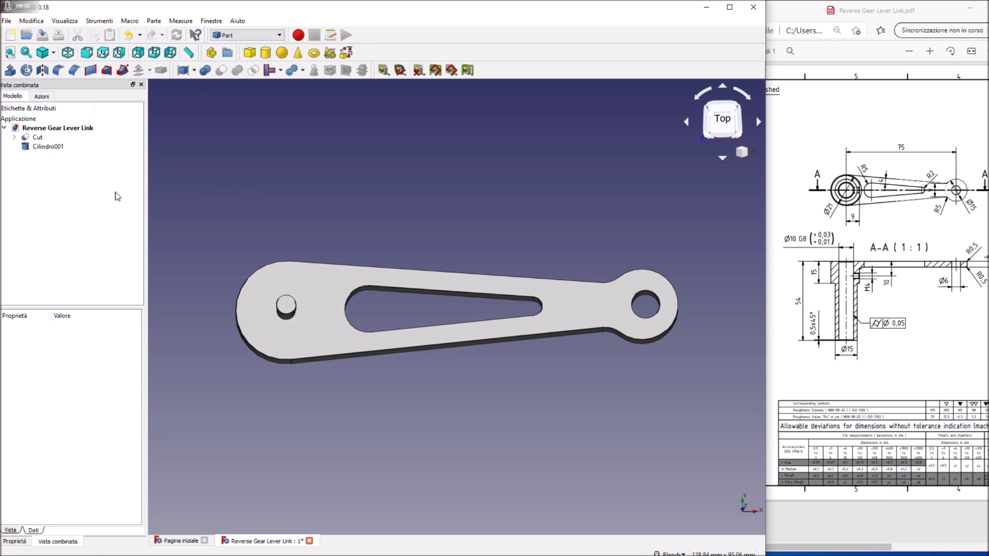
{"action": "left_click", "coordinate": [42, 147]}
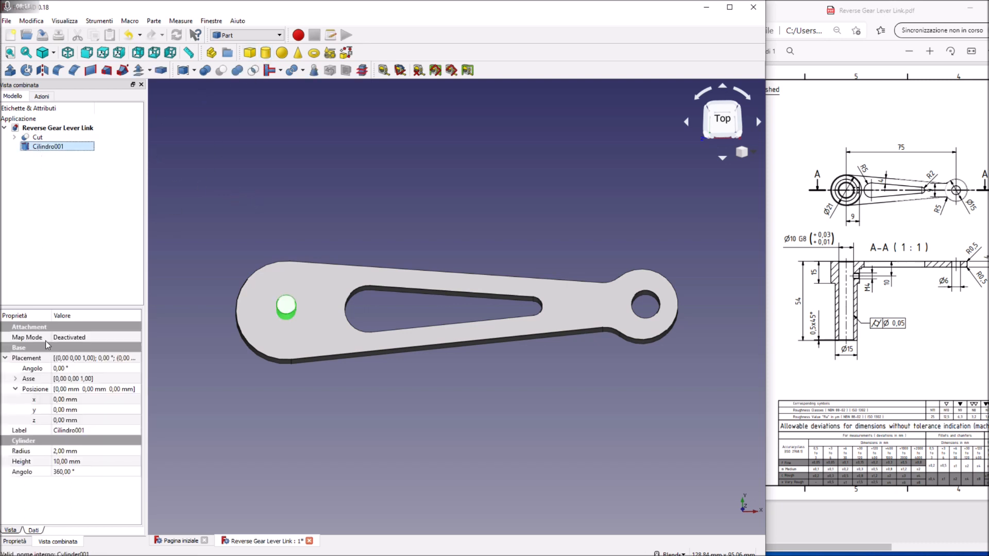
{"action": "left_click", "coordinate": [63, 450]}
{"action": "type", "text": "10,5"}
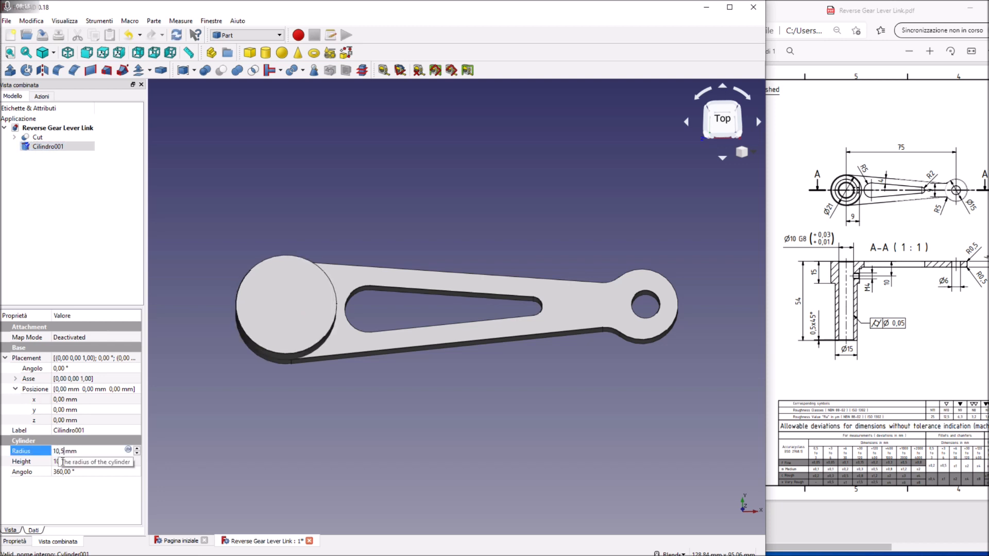
{"action": "left_click", "coordinate": [61, 461]}
{"action": "type", "text": "15"}
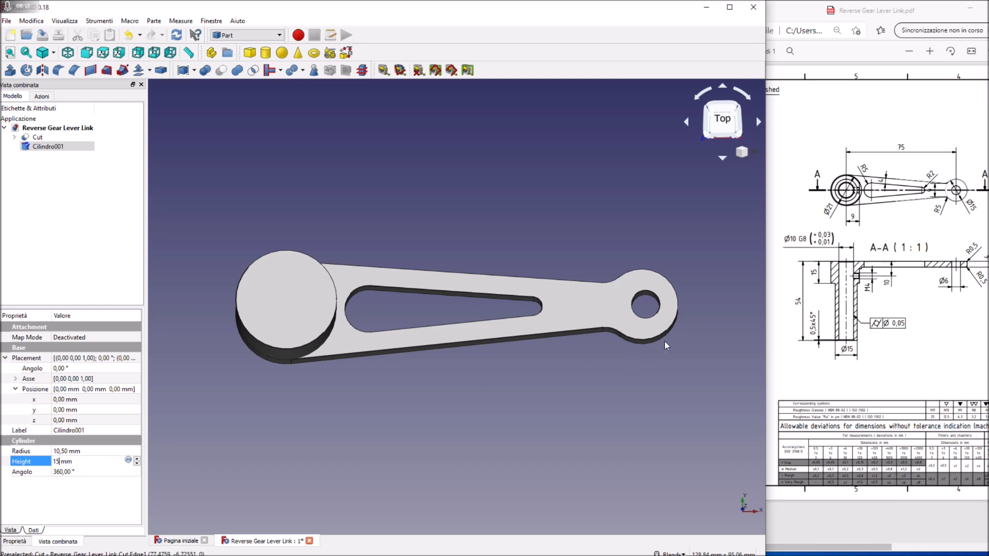
- Add a second cylinder at the same origin with radius 7.5 mm and height 54 mm
{"action": "left_click", "coordinate": [266, 54]}
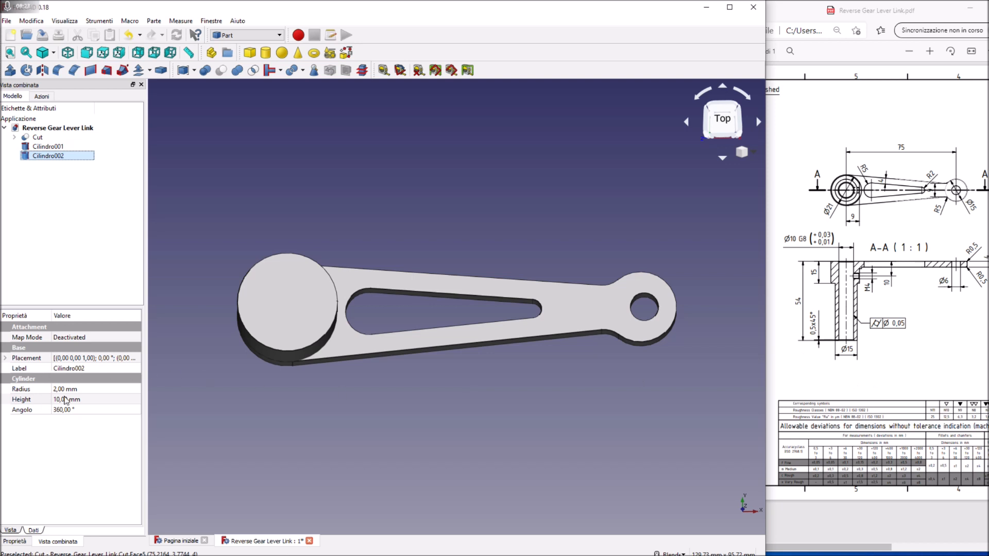
{"action": "left_click", "coordinate": [63, 389]}
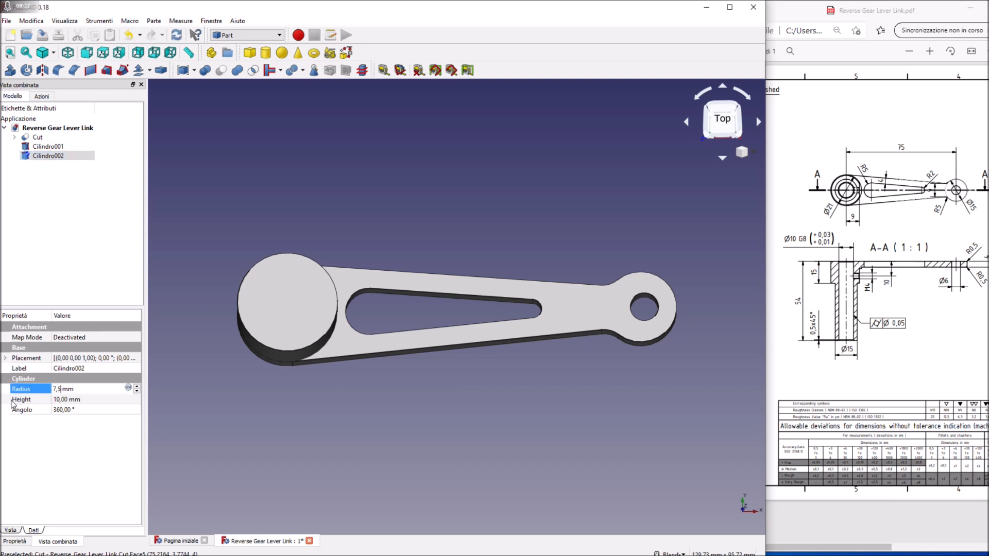
{"action": "left_click", "coordinate": [61, 401]}
{"action": "type", "text": "54"}
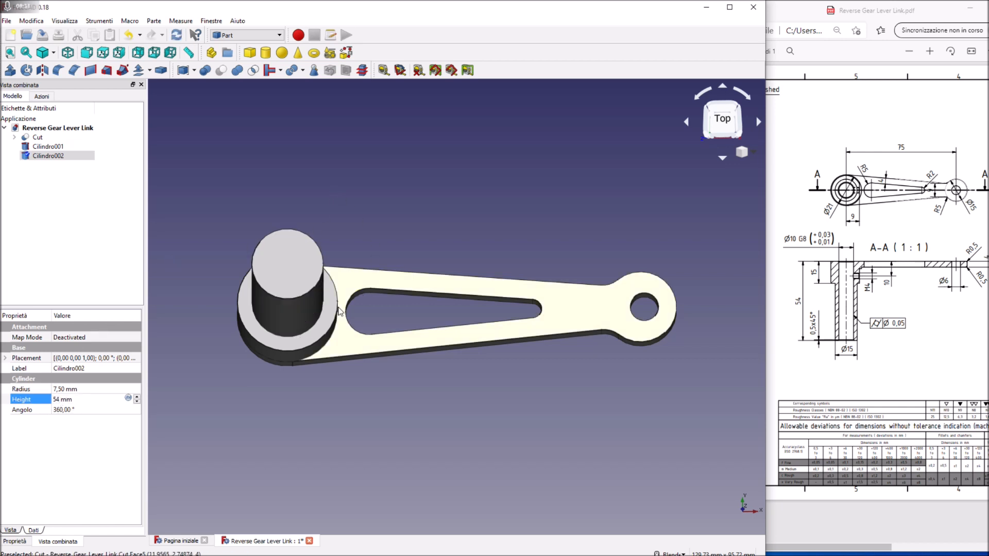
- Fuse the lever with both cylinders into one solid, and add another cylinder primitive at the origin
{"action": "left_click", "coordinate": [50, 156]}
{"action": "left_click", "coordinate": [48, 146], "text": "ctrl"}
{"action": "left_click", "coordinate": [37, 137], "text": "ctrl"}
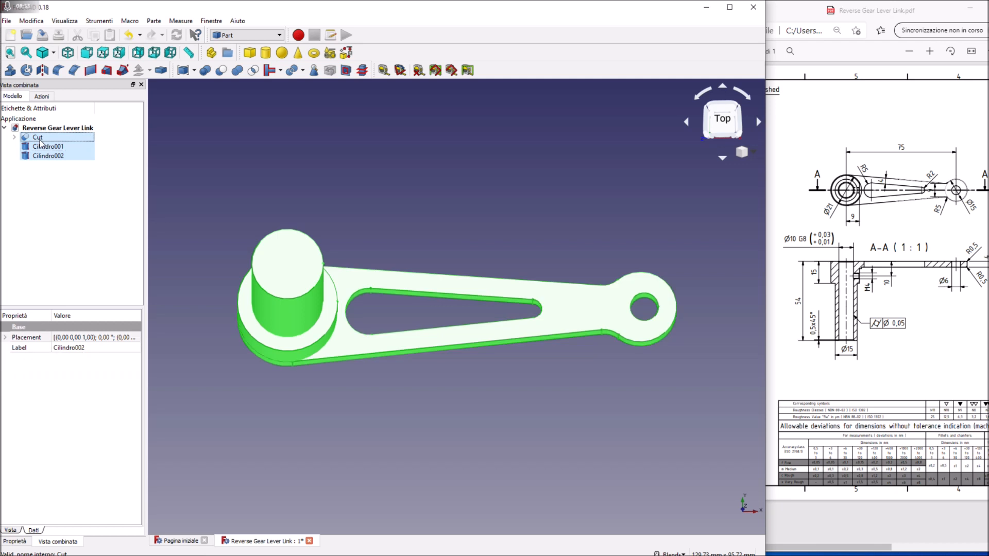
{"action": "left_click", "coordinate": [237, 71]}
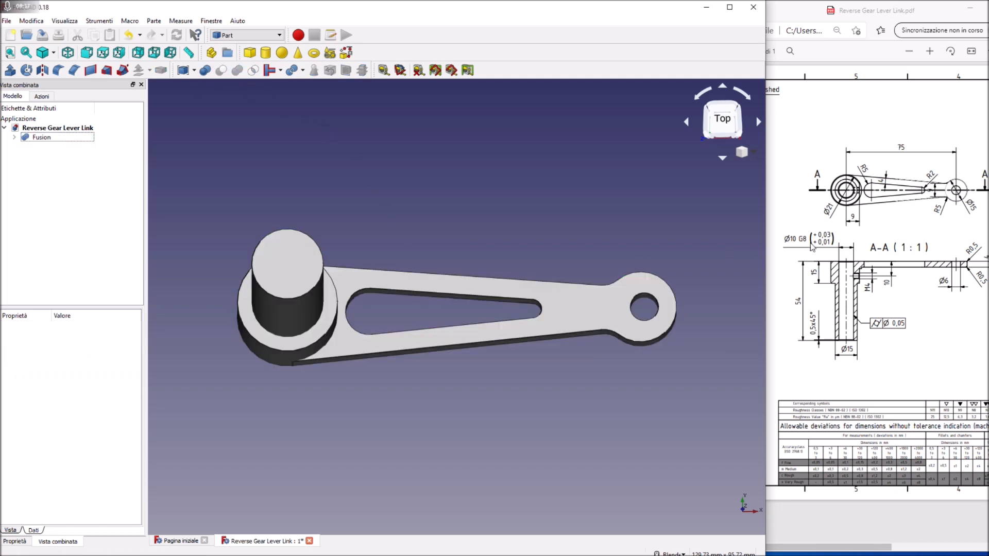
{"action": "left_click", "coordinate": [265, 52]}
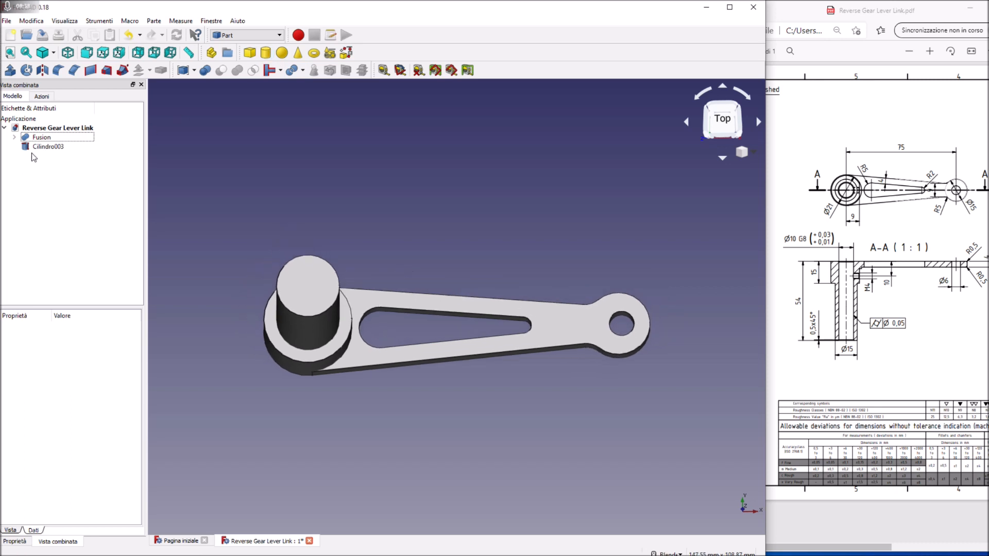
{"action": "double_click", "coordinate": [35, 148]}
{"action": "left_click", "coordinate": [13, 97]}
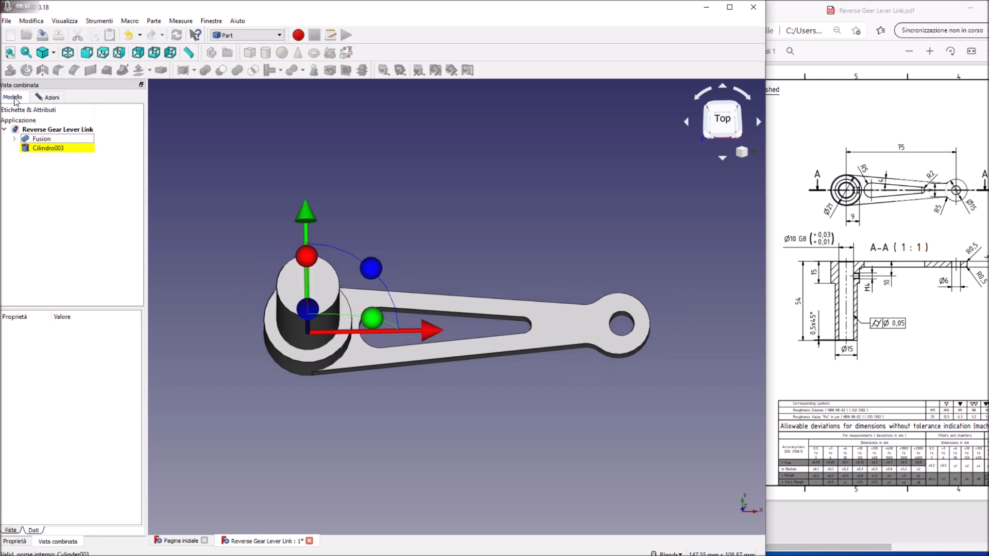
{"action": "left_click", "coordinate": [48, 97]}
{"action": "key", "text": "Return"}
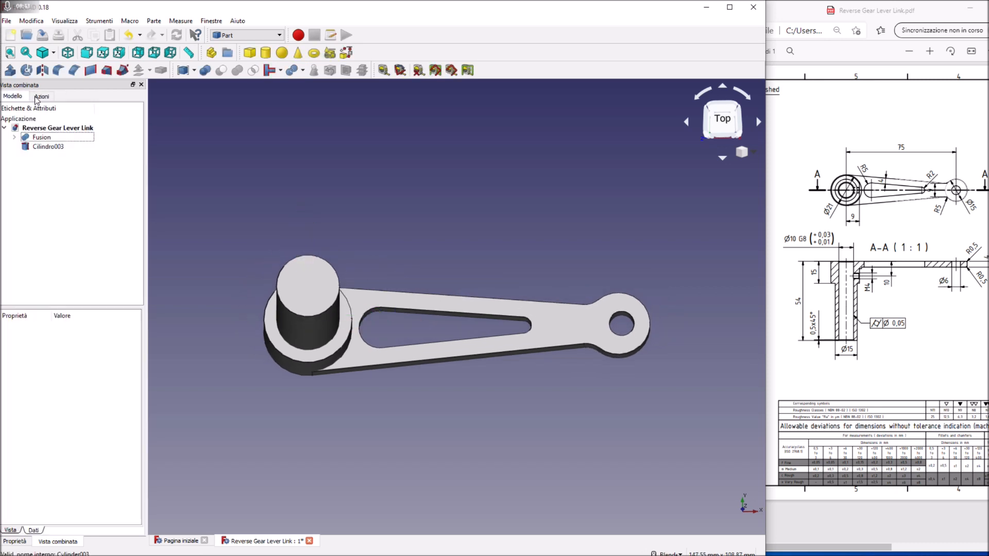
- Set the new cylinder's radius to 5 mm and its height to 100 mm
{"action": "left_click", "coordinate": [42, 146]}
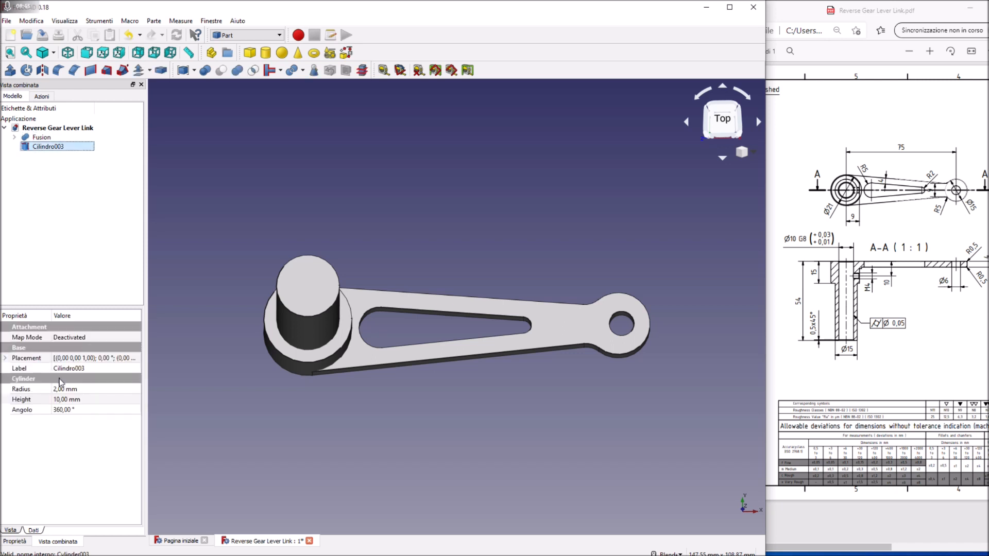
{"action": "left_click", "coordinate": [62, 390]}
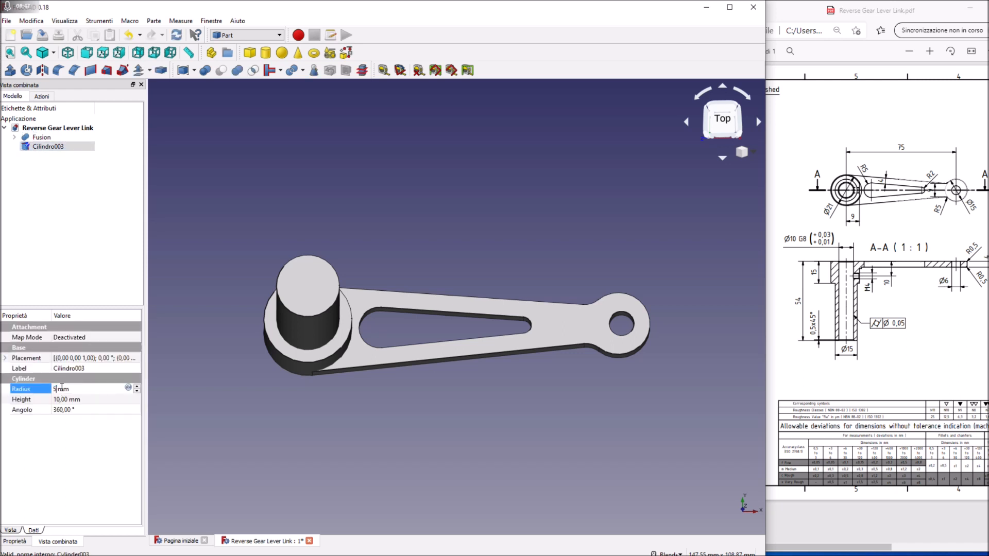
{"action": "left_click", "coordinate": [66, 400]}
{"action": "type", "text": "100"}
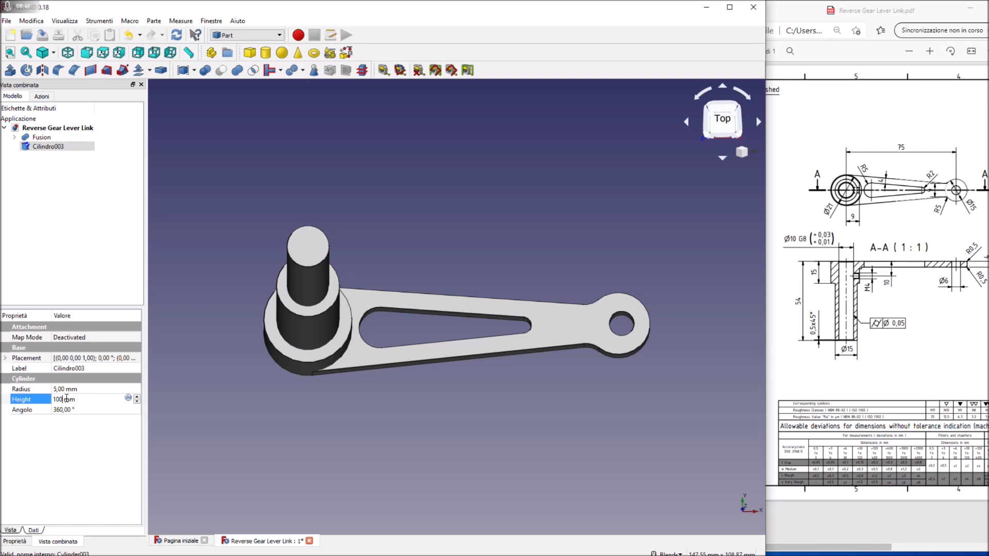
- Subtract the 100 mm cylinder from the fused solid to bore the hole through the post
{"action": "left_click", "coordinate": [42, 137]}
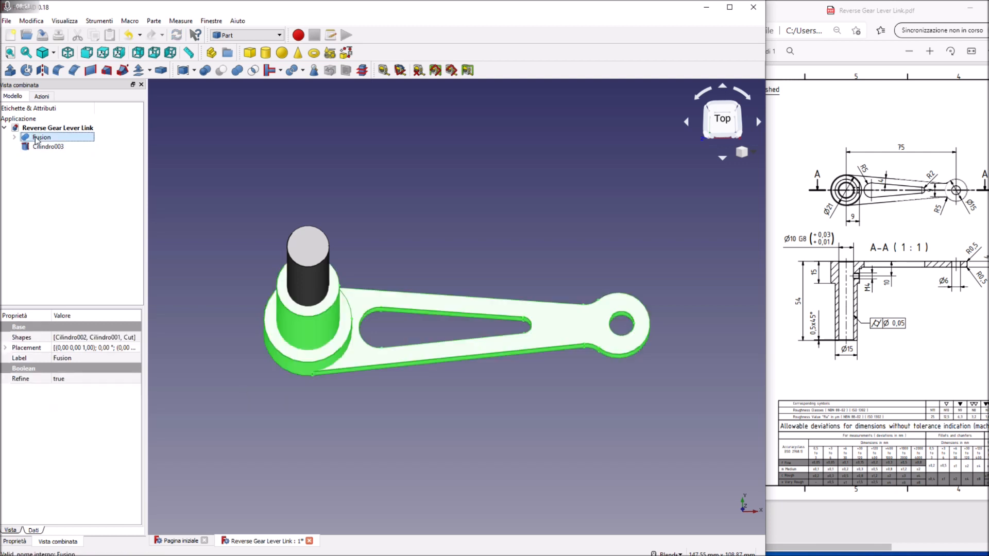
{"action": "left_click", "coordinate": [42, 147], "text": "ctrl"}
{"action": "left_click", "coordinate": [221, 70]}
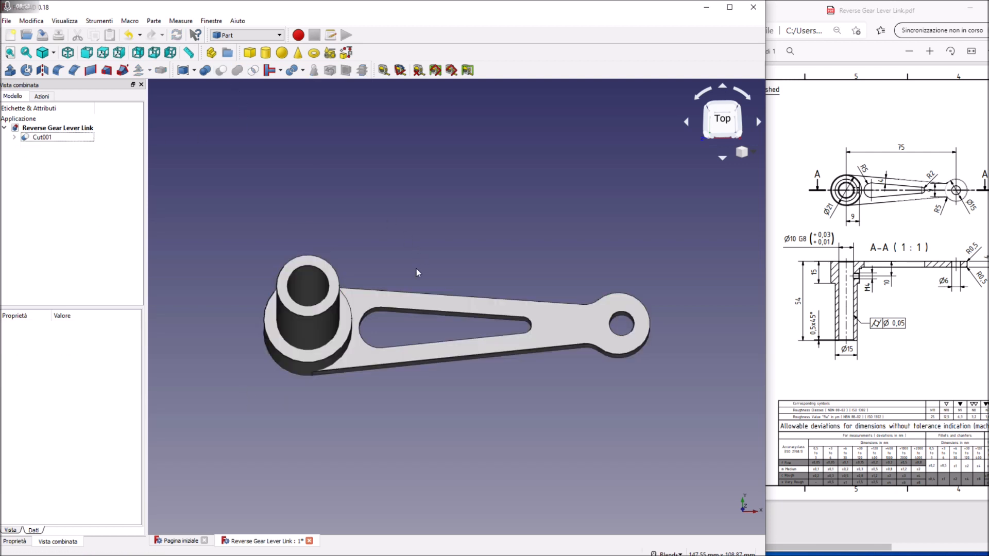
- Add a cube primitive and set its width to 24 mm
{"action": "middle_click_drag", "start_coordinate": [469, 305], "coordinate": [464, 194]}
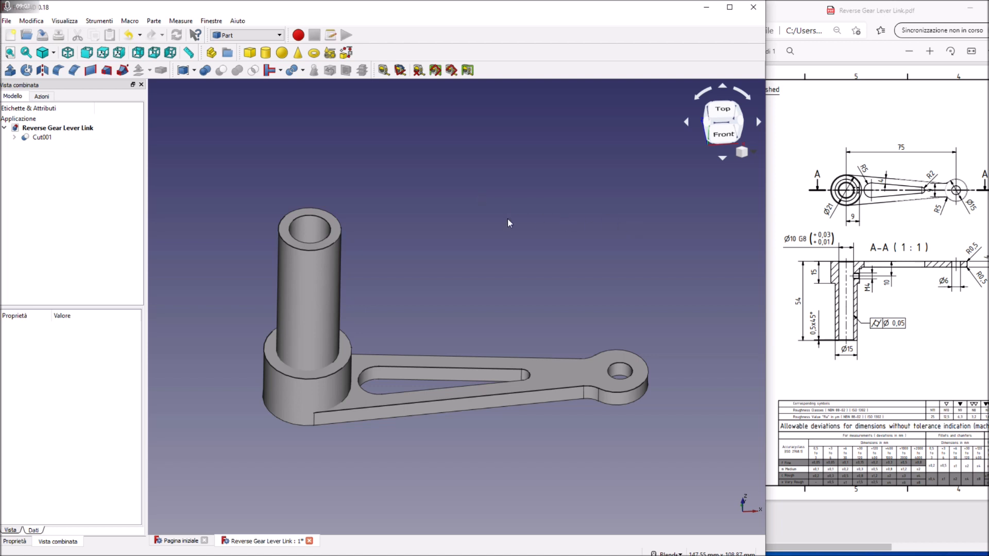
{"action": "left_click", "coordinate": [251, 53]}
{"action": "left_click", "coordinate": [44, 147]}
{"action": "middle_click_drag", "start_coordinate": [343, 395], "coordinate": [352, 237]}
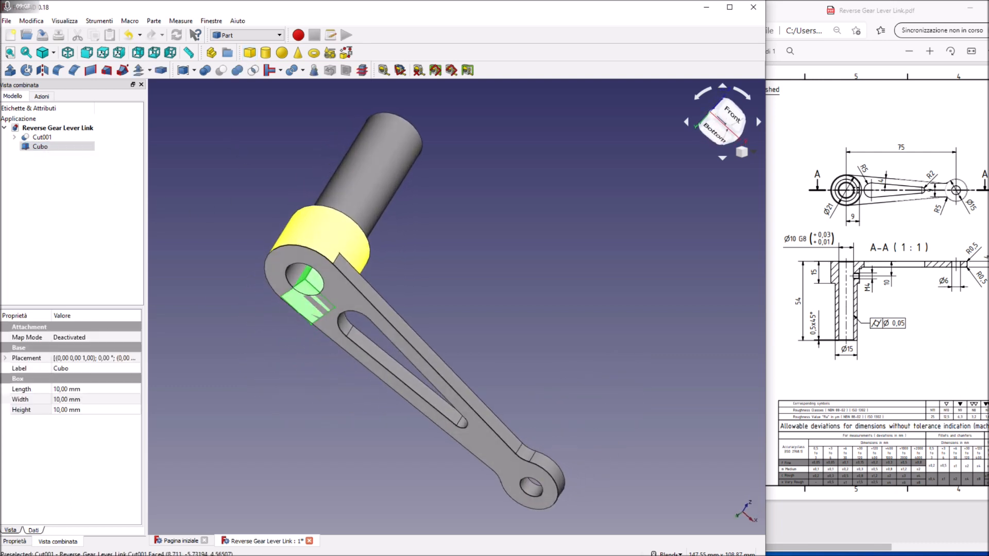
{"action": "double_click", "coordinate": [72, 401]}
{"action": "type", "text": "14"}
{"action": "scroll", "coordinate": [72, 400], "scroll_direction": "up", "scroll_amount": 10}
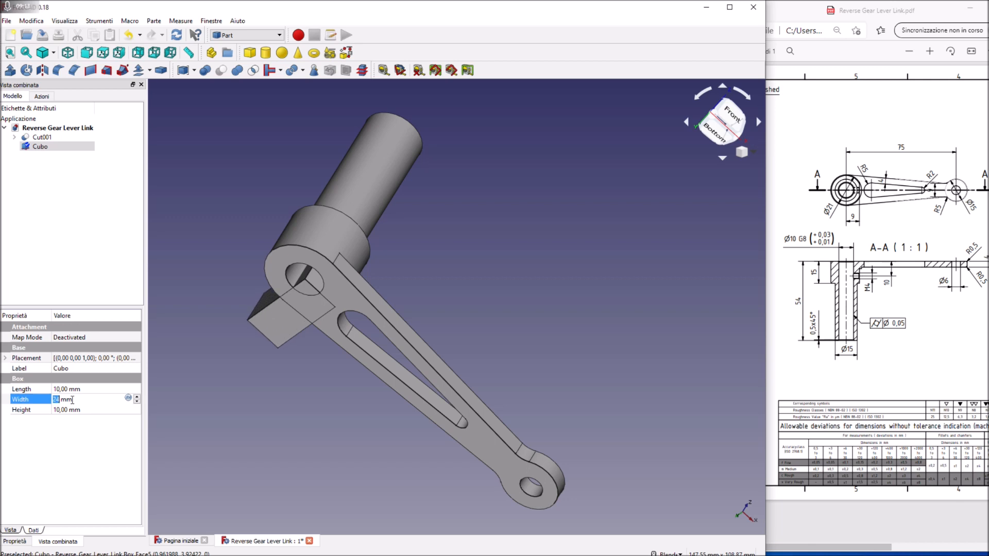
- Position the box across the boss by setting its Y position to -13 mm and its X position to 9 mm
{"action": "left_click", "coordinate": [4, 358]}
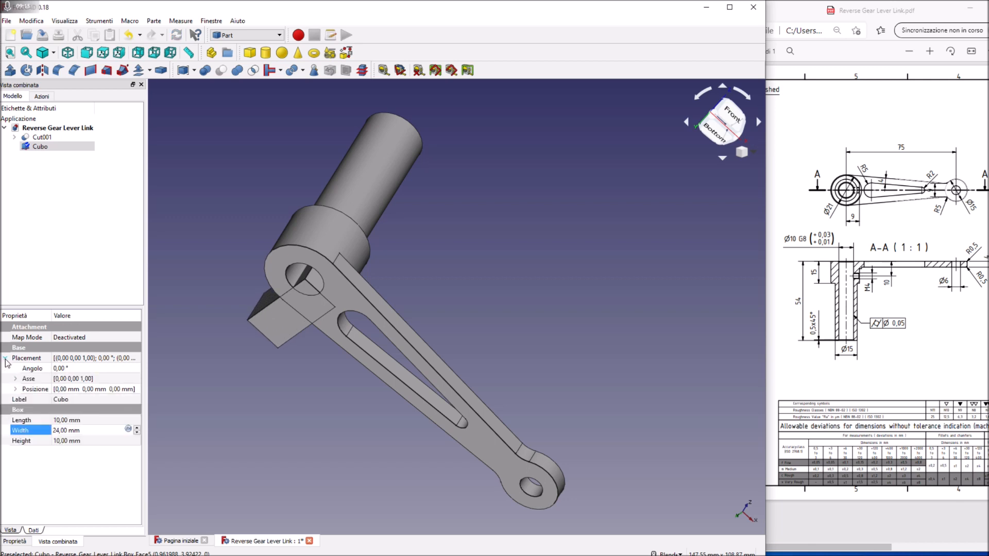
{"action": "left_click", "coordinate": [16, 389]}
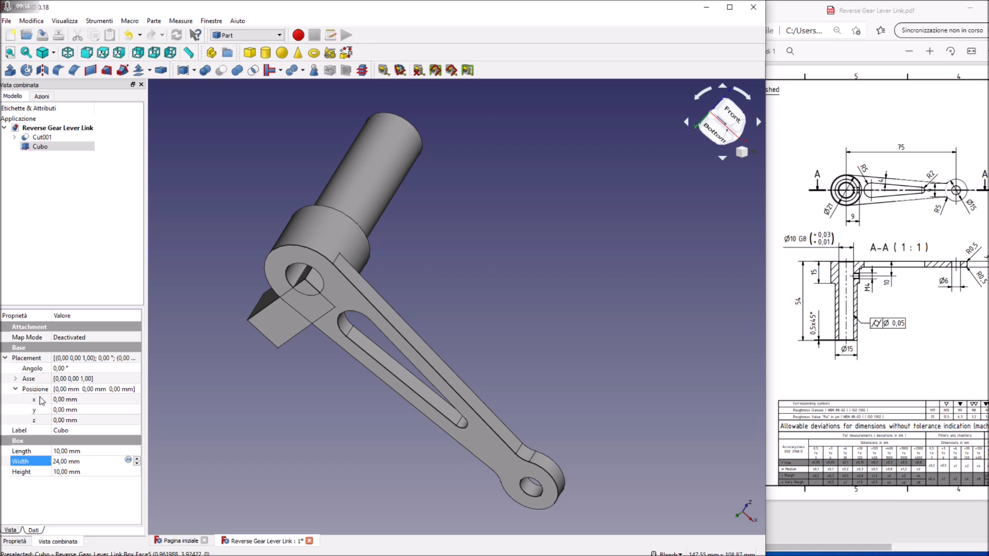
{"action": "left_click", "coordinate": [80, 410]}
{"action": "scroll", "coordinate": [80, 410], "scroll_direction": "up", "scroll_amount": 8}
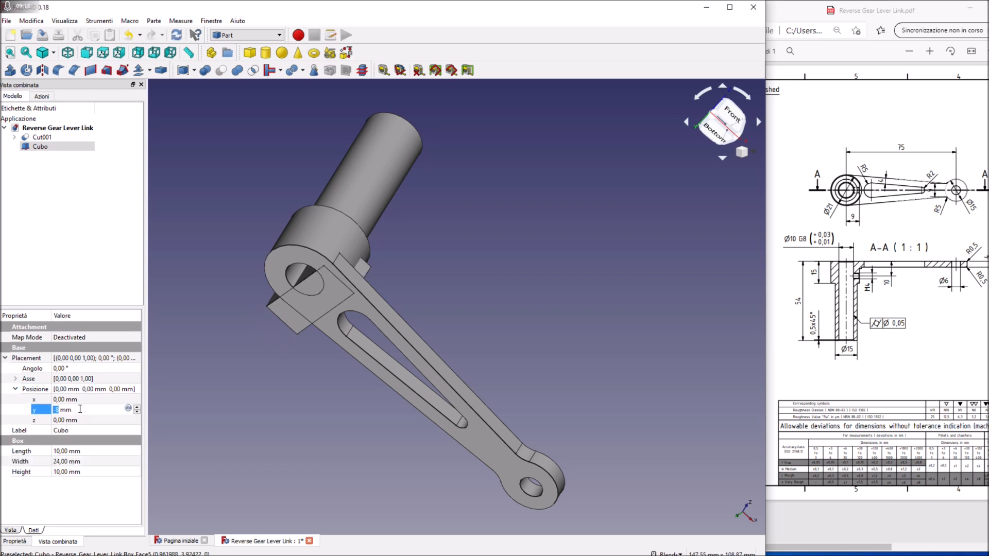
{"action": "scroll", "coordinate": [80, 410], "scroll_direction": "up", "scroll_amount": 5}
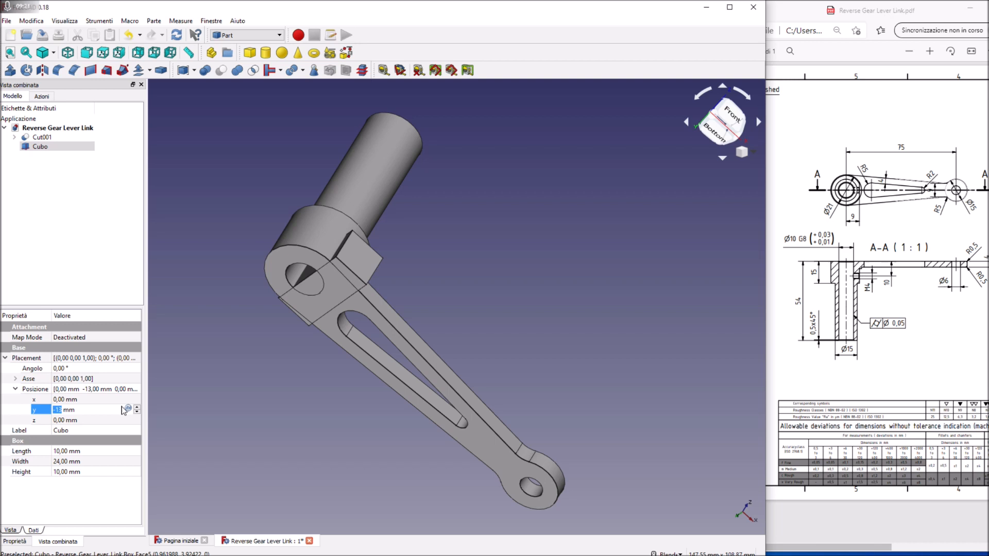
{"action": "left_click", "coordinate": [71, 400]}
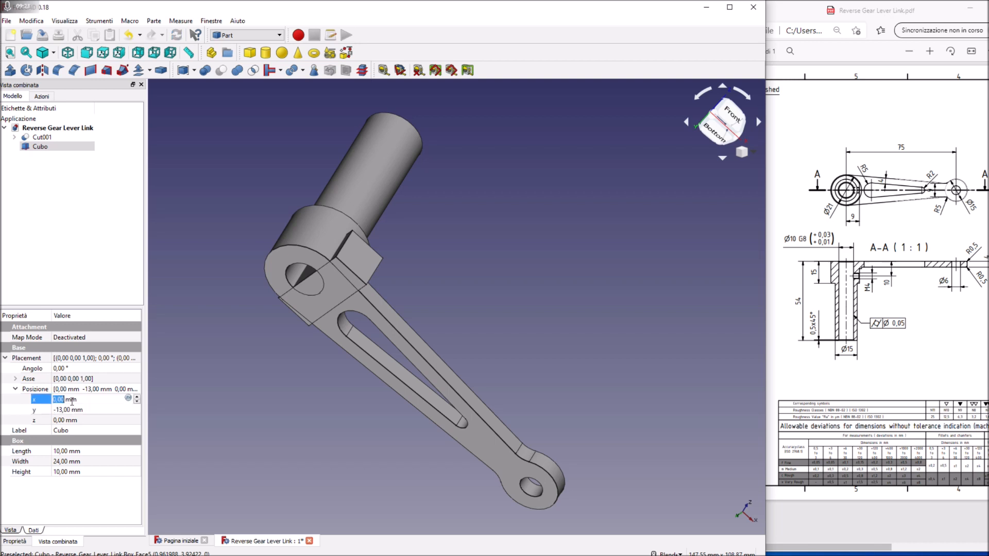
{"action": "scroll", "coordinate": [72, 400], "scroll_direction": "up", "scroll_amount": 5}
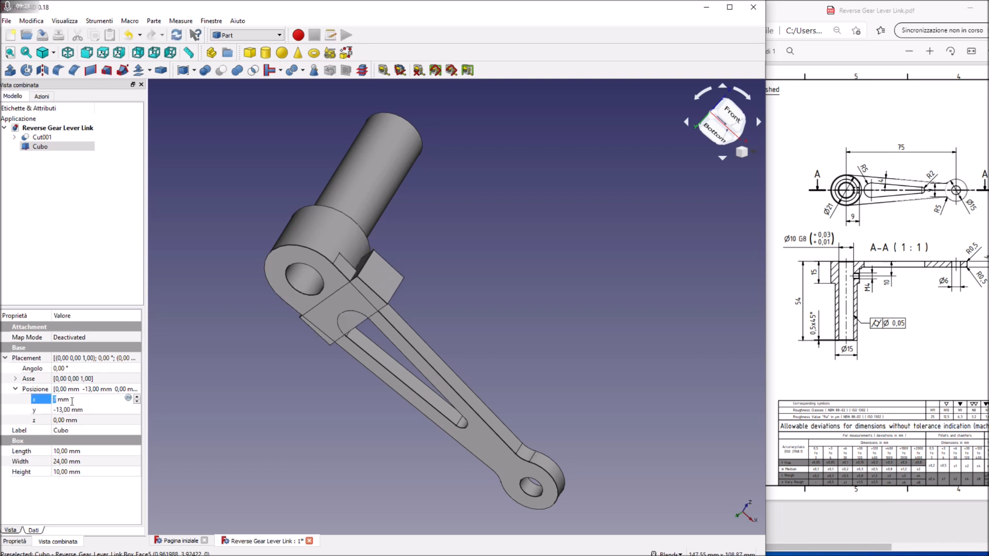
{"action": "scroll", "coordinate": [71, 401], "scroll_direction": "up", "scroll_amount": 2}
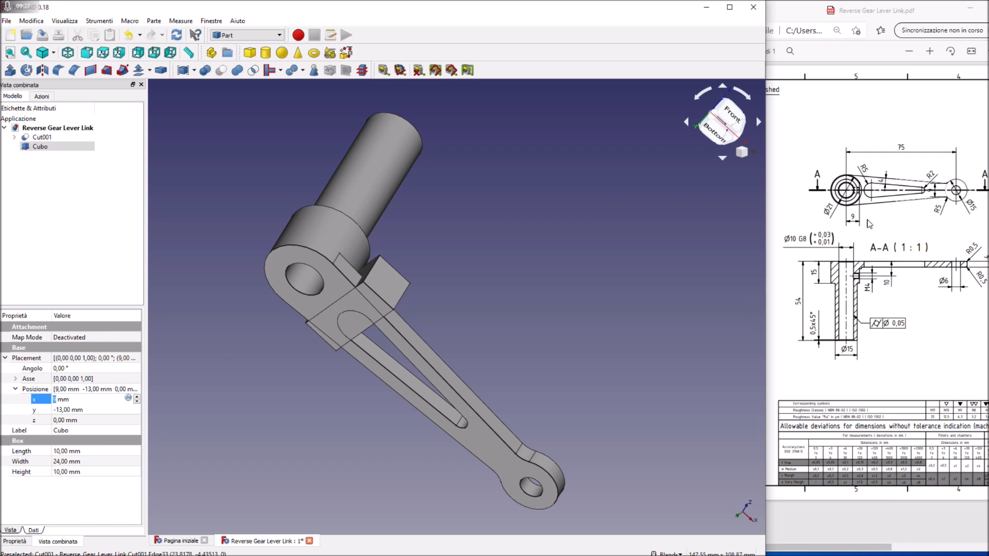
- Raise the box above the lever arm by setting its Z position to 5 mm
{"action": "middle_click_drag", "start_coordinate": [526, 253], "coordinate": [412, 314]}
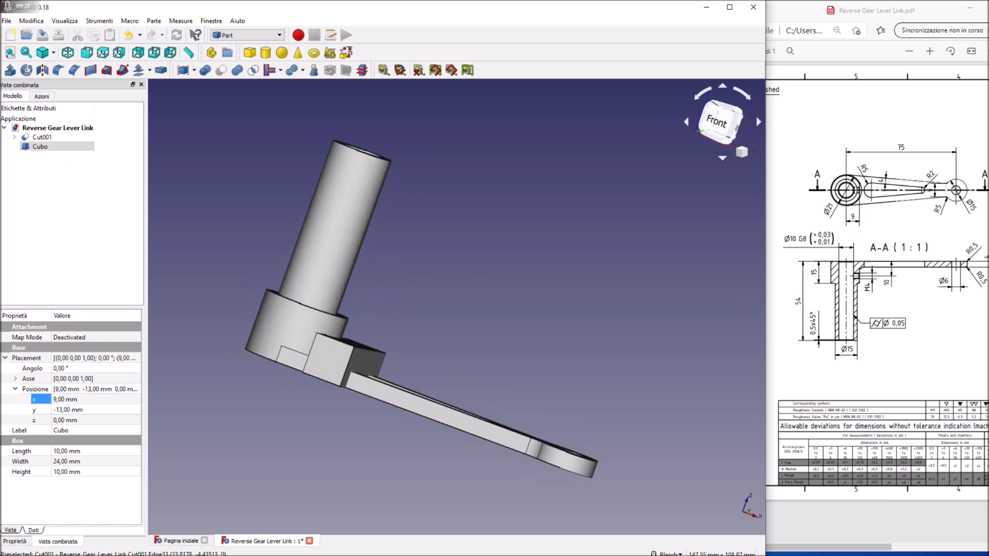
{"action": "left_click", "coordinate": [64, 421]}
{"action": "scroll", "coordinate": [64, 421], "scroll_direction": "up", "scroll_amount": 3}
{"action": "scroll", "coordinate": [65, 420], "scroll_direction": "up", "scroll_amount": 2}
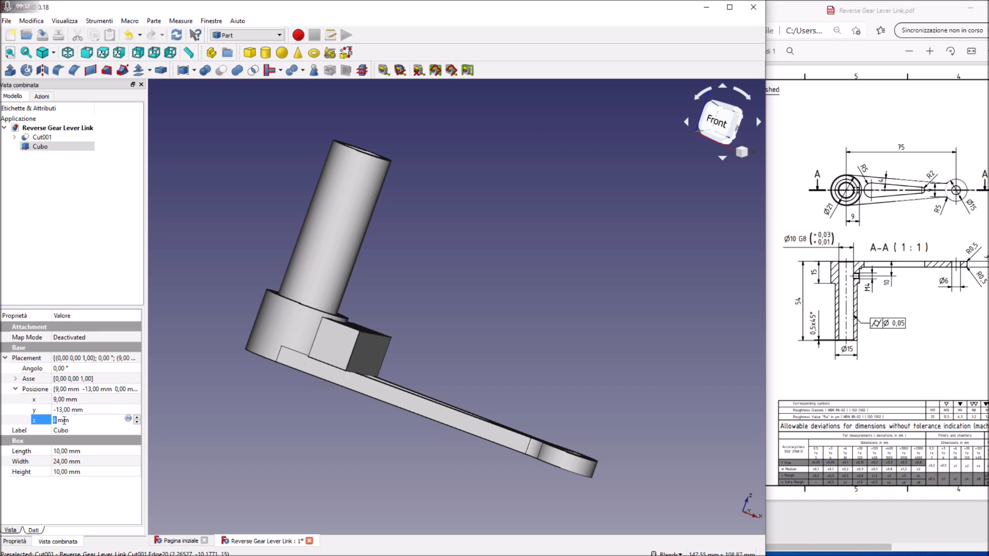
- Subtract the box from the lever body to cut the flat on the side of the large boss
{"action": "left_click", "coordinate": [287, 320]}
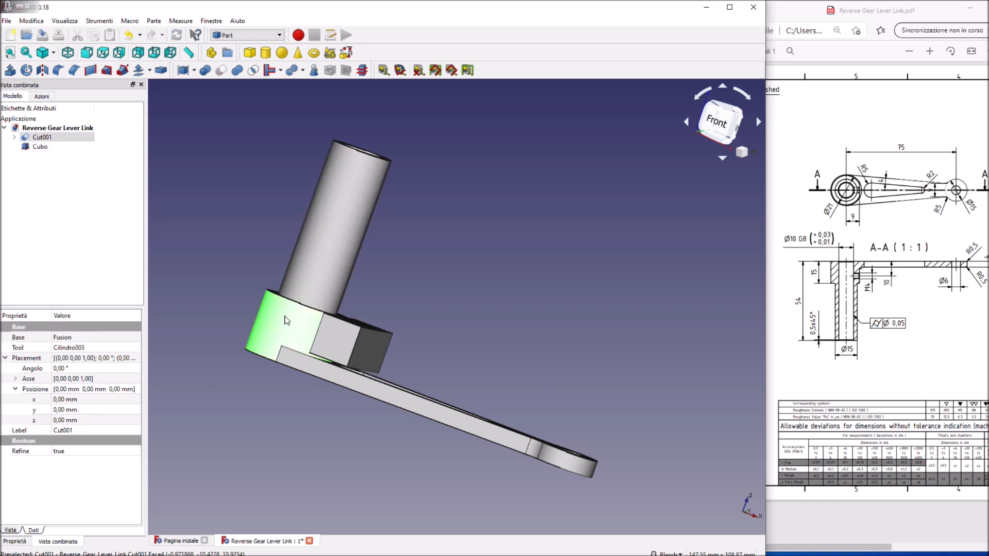
{"action": "left_click", "coordinate": [348, 340], "text": "ctrl"}
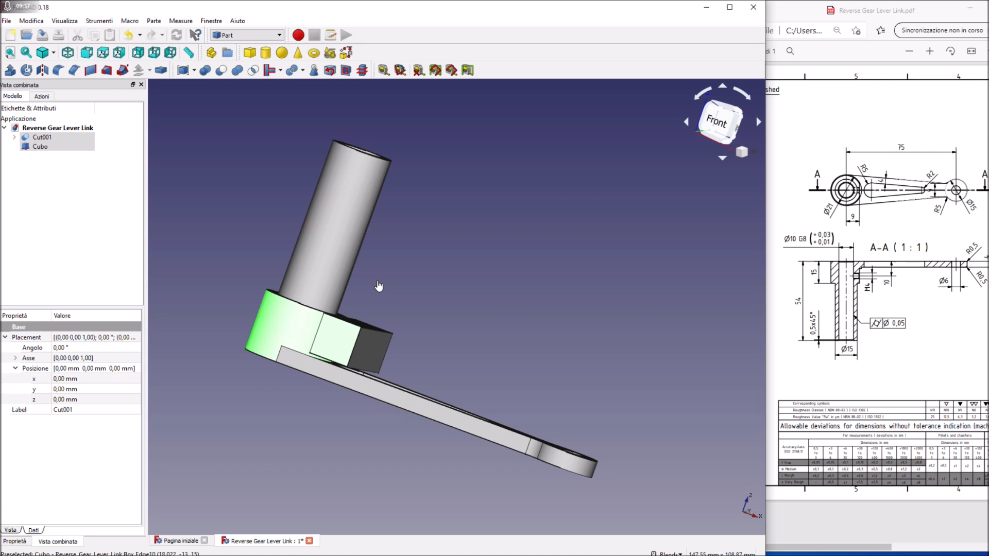
{"action": "left_click", "coordinate": [221, 70]}
{"action": "middle_click_drag", "start_coordinate": [534, 297], "coordinate": [468, 326]}
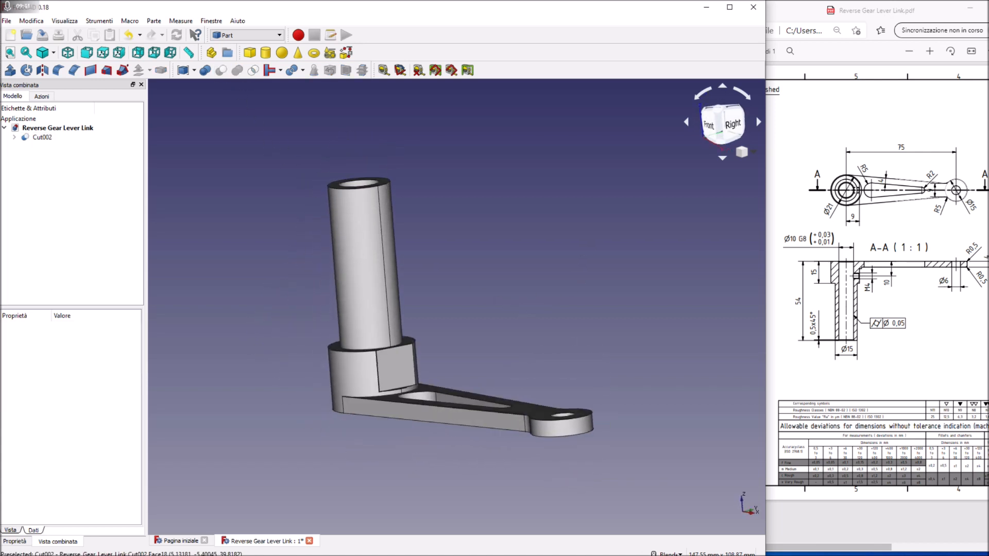
- Switch to the Fasteners workbench and insert a threaded rod
{"action": "middle_click_drag", "start_coordinate": [276, 381], "coordinate": [259, 204]}
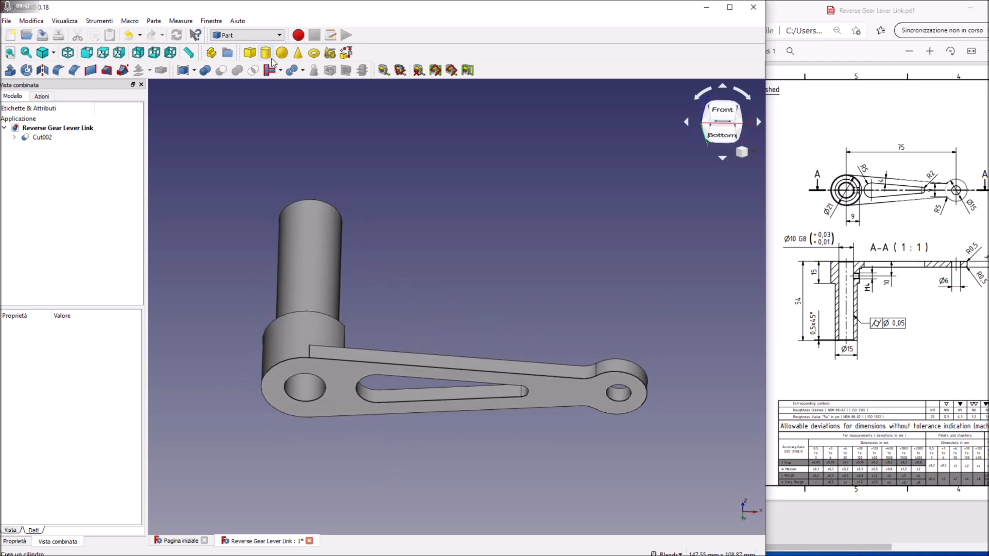
{"action": "left_click", "coordinate": [273, 35]}
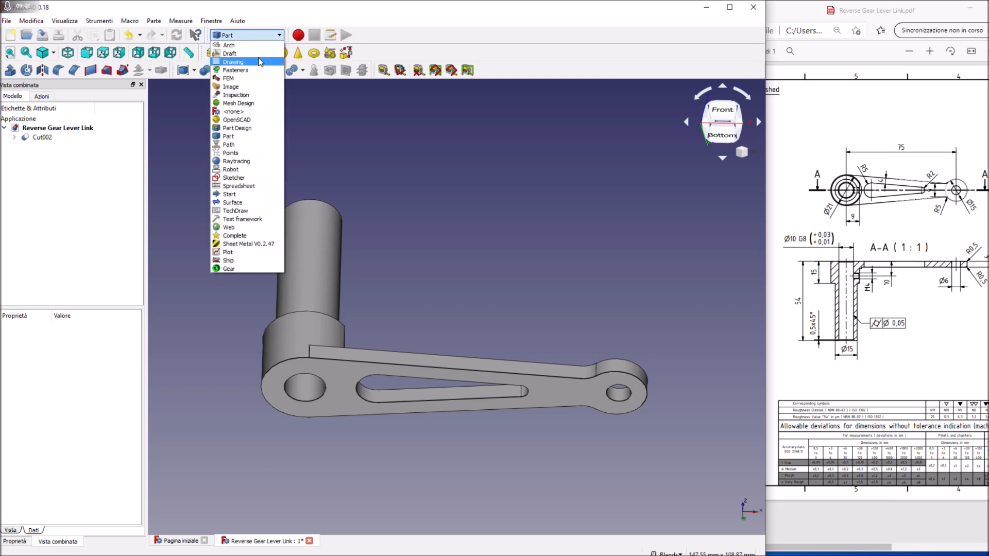
{"action": "left_click", "coordinate": [244, 69]}
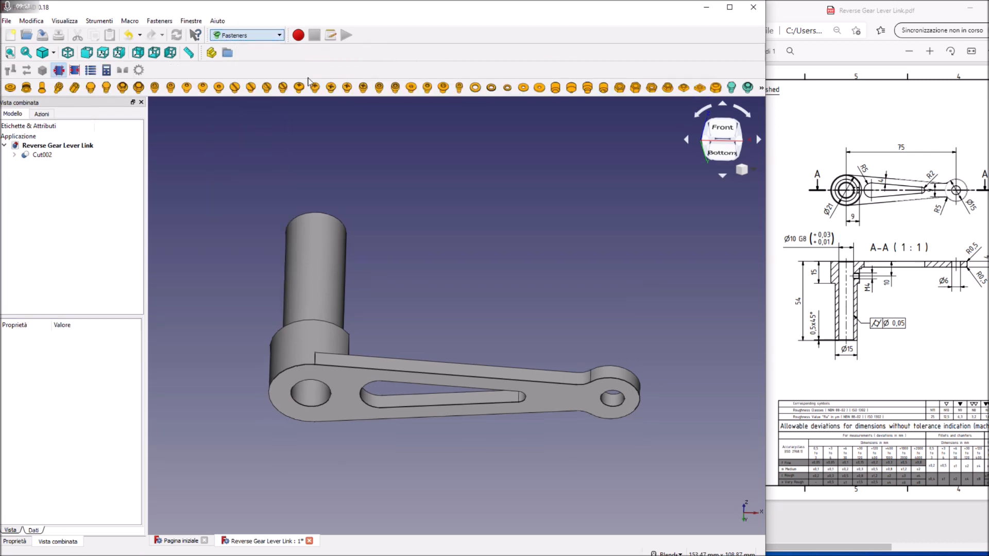
{"action": "left_click", "coordinate": [762, 89]}
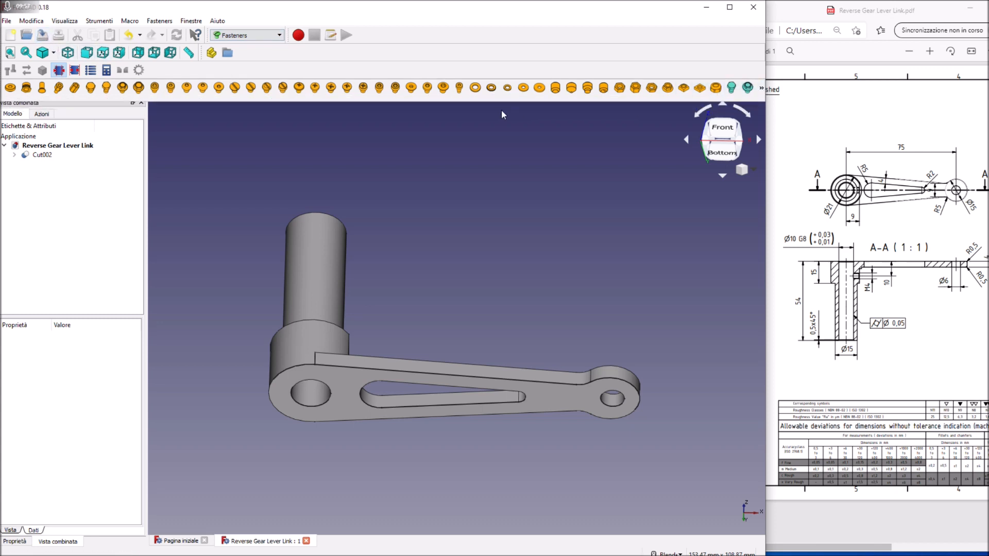
{"action": "left_click", "coordinate": [762, 89]}
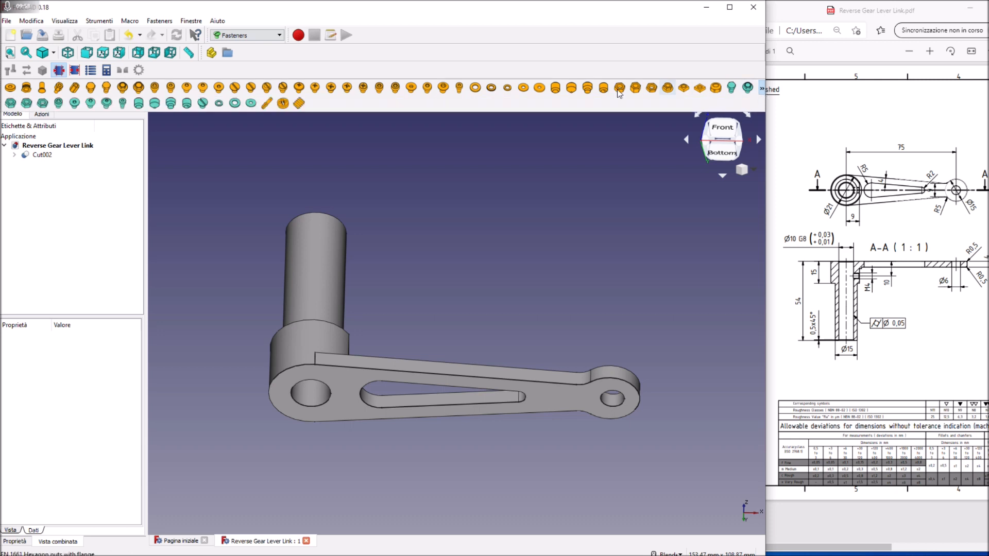
{"action": "left_click", "coordinate": [299, 104]}
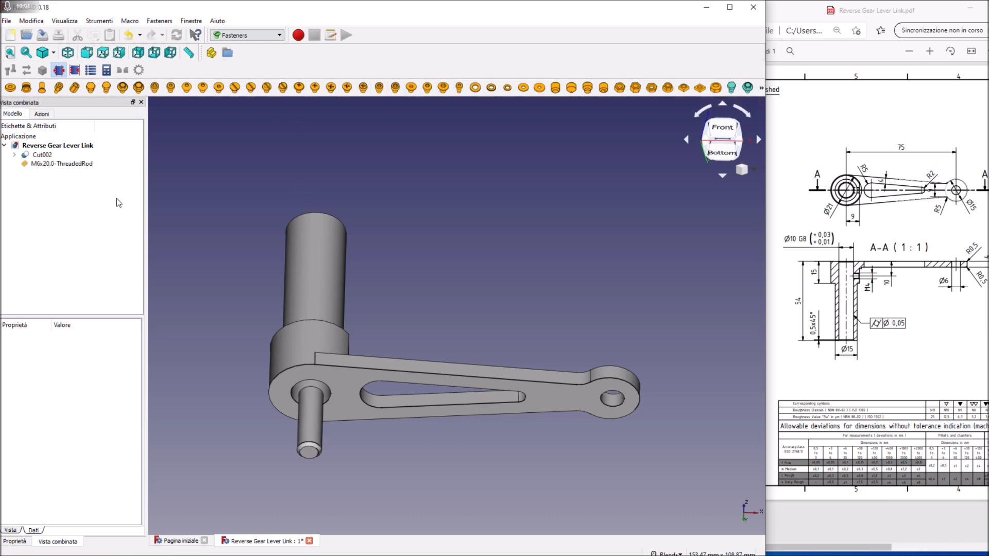
- Set the threaded rod's placement angle to 90°
{"action": "left_click", "coordinate": [51, 164]}
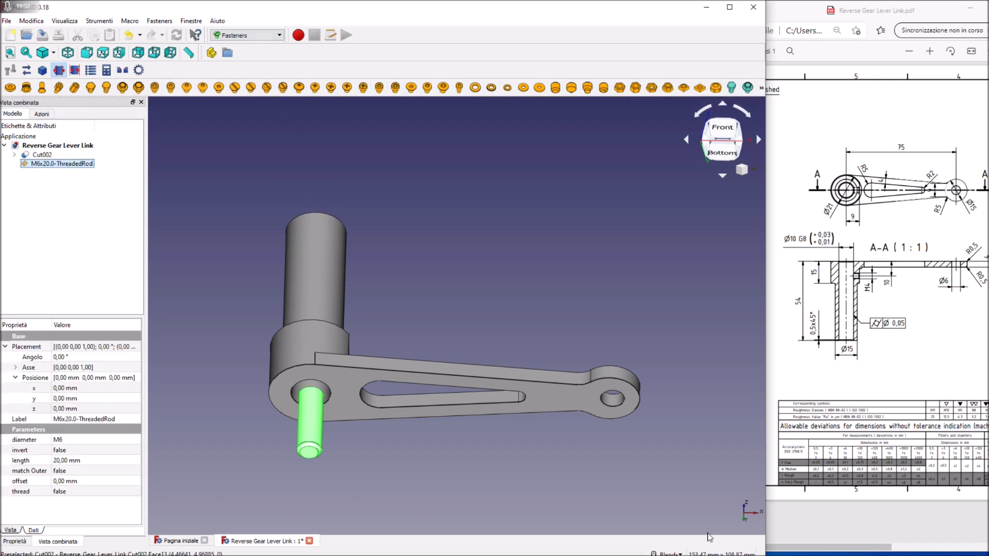
{"action": "middle_click_drag", "start_coordinate": [278, 453], "coordinate": [316, 480]}
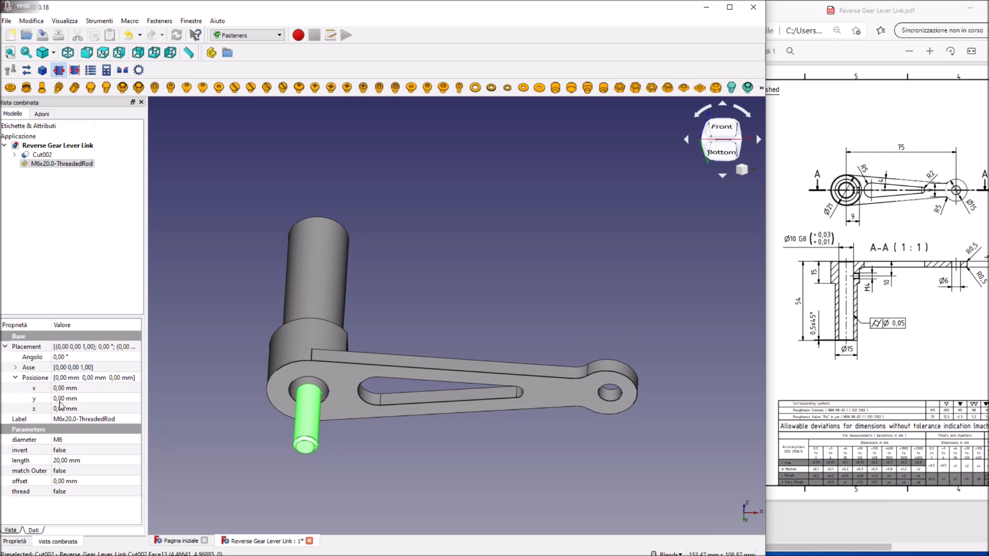
{"action": "left_click", "coordinate": [71, 357]}
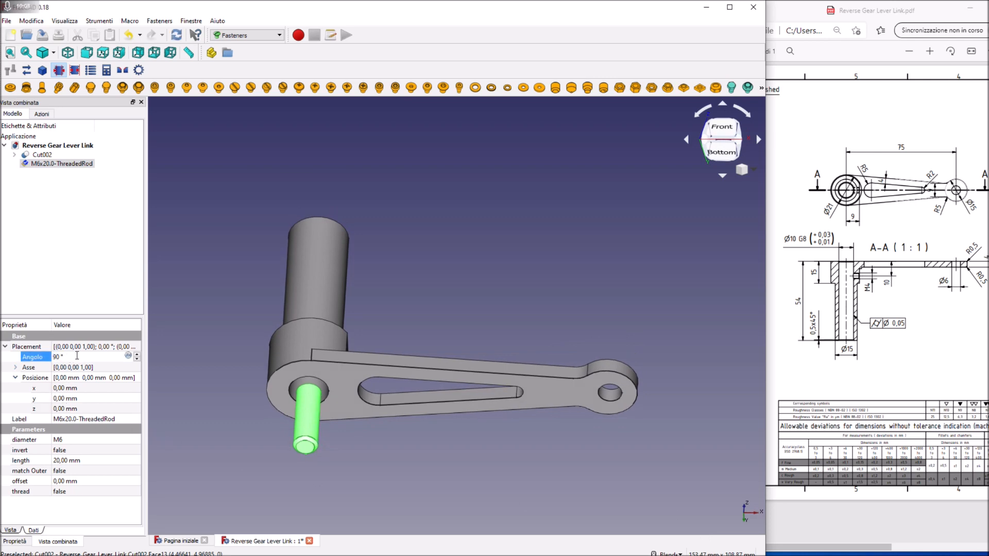
{"action": "type", "text": "90"}
{"action": "key", "text": "Return"}
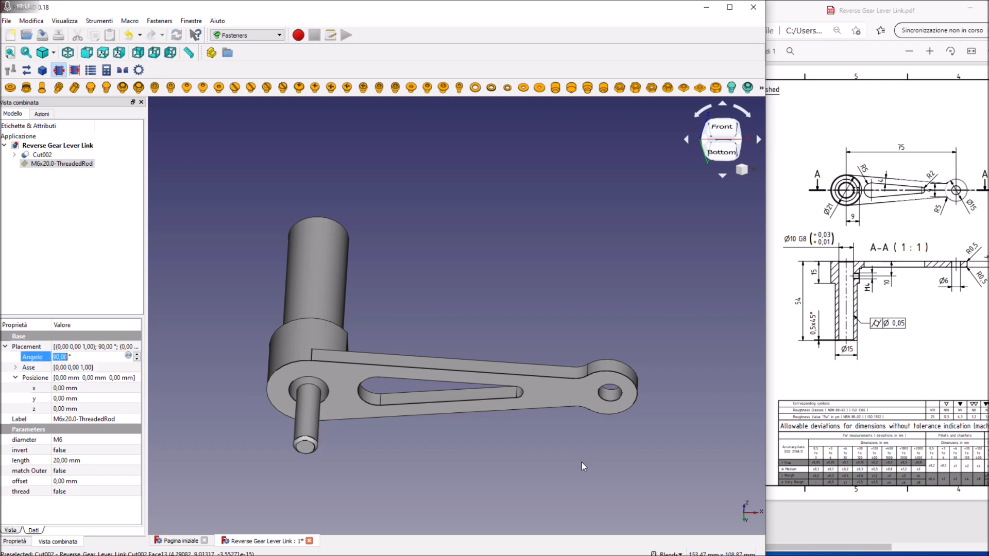
{"action": "middle_click_drag", "start_coordinate": [560, 481], "coordinate": [547, 517]}
- Make Y the threaded rod's rotation axis by setting the axis Y component to 1 and Z to 0
{"action": "left_click", "coordinate": [76, 380]}
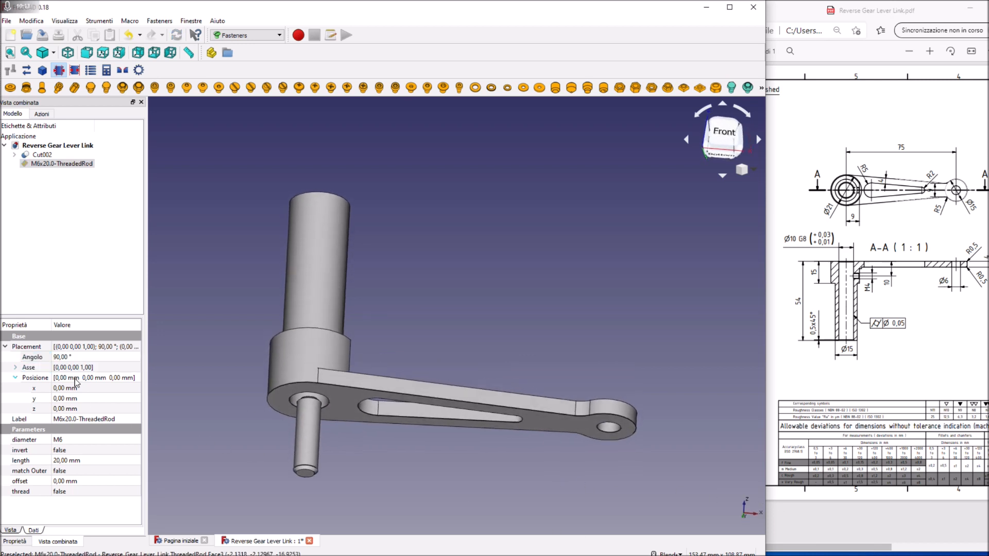
{"action": "left_click", "coordinate": [16, 378]}
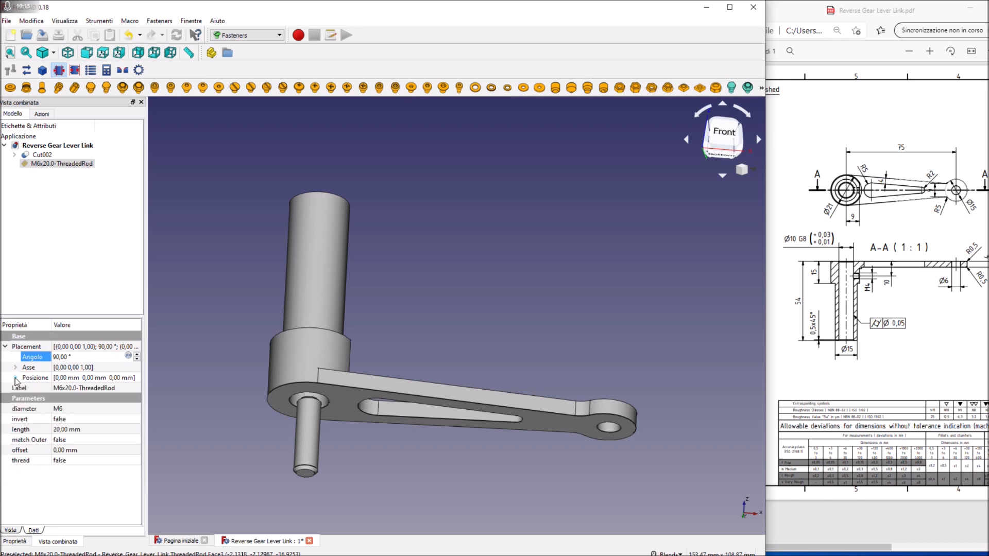
{"action": "left_click", "coordinate": [16, 368]}
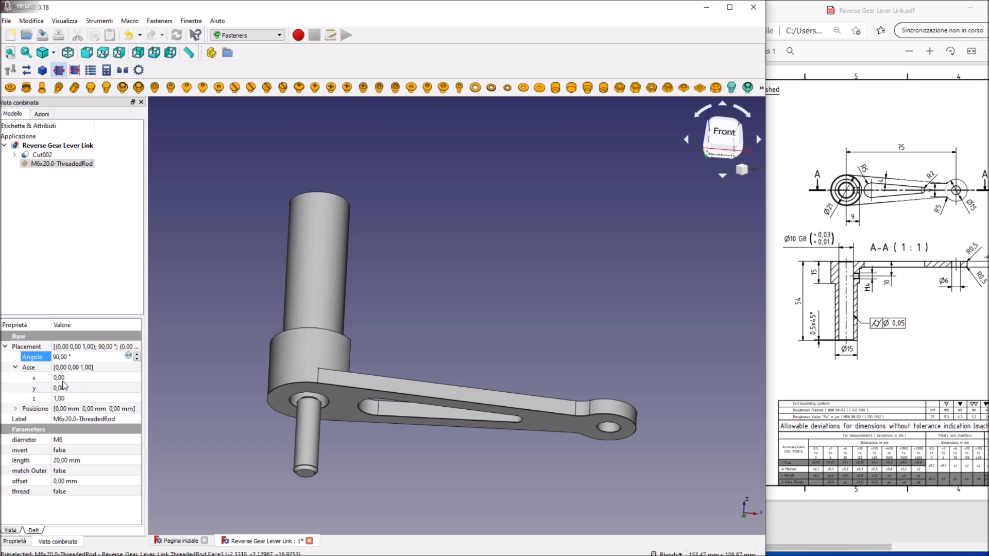
{"action": "left_click", "coordinate": [63, 388]}
{"action": "scroll", "coordinate": [64, 389], "scroll_direction": "up", "scroll_amount": 1}
{"action": "left_click", "coordinate": [66, 398]}
{"action": "scroll", "coordinate": [66, 397], "scroll_direction": "down", "scroll_amount": 1}
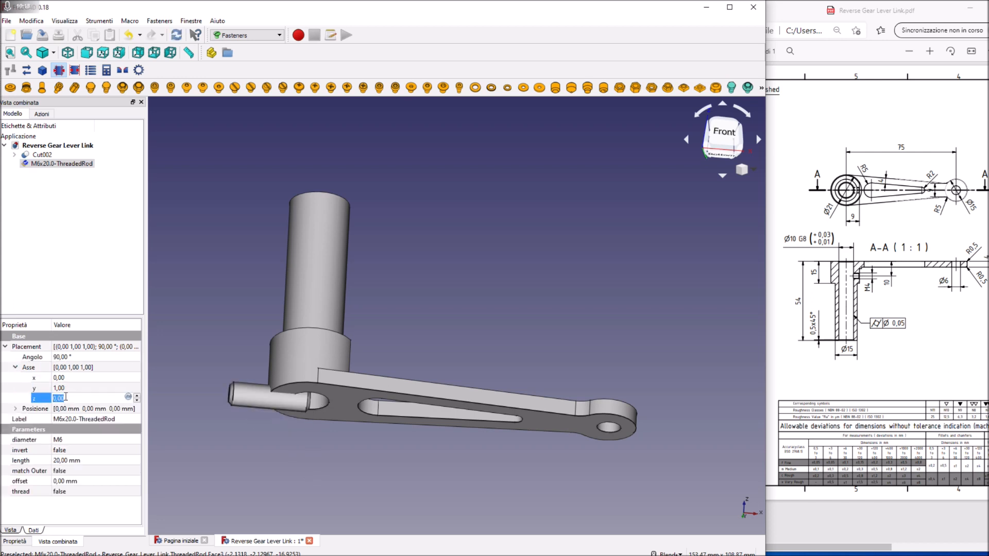
- Reverse the threaded rod's direction by setting its placement angle to -90°
{"action": "left_click", "coordinate": [54, 356]}
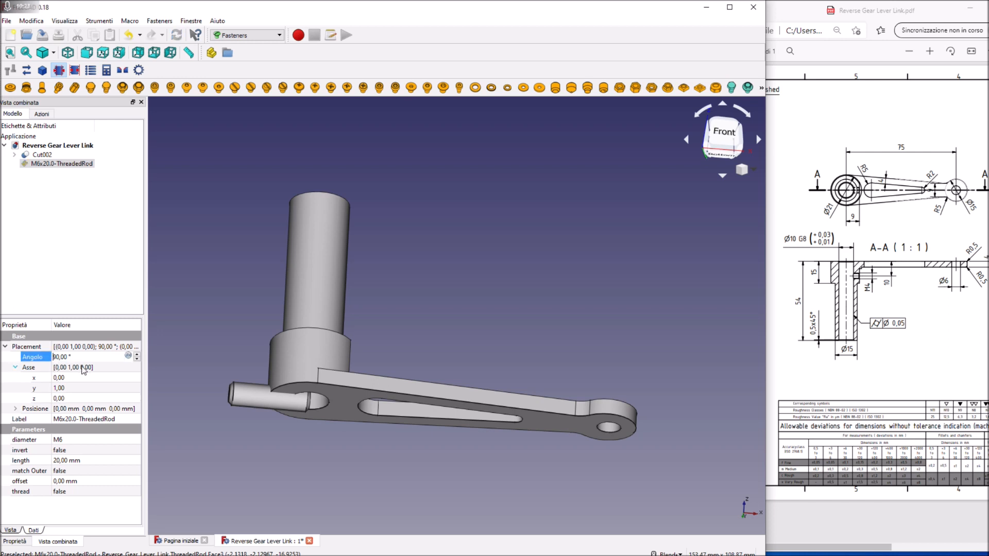
{"action": "type", "text": "-"}
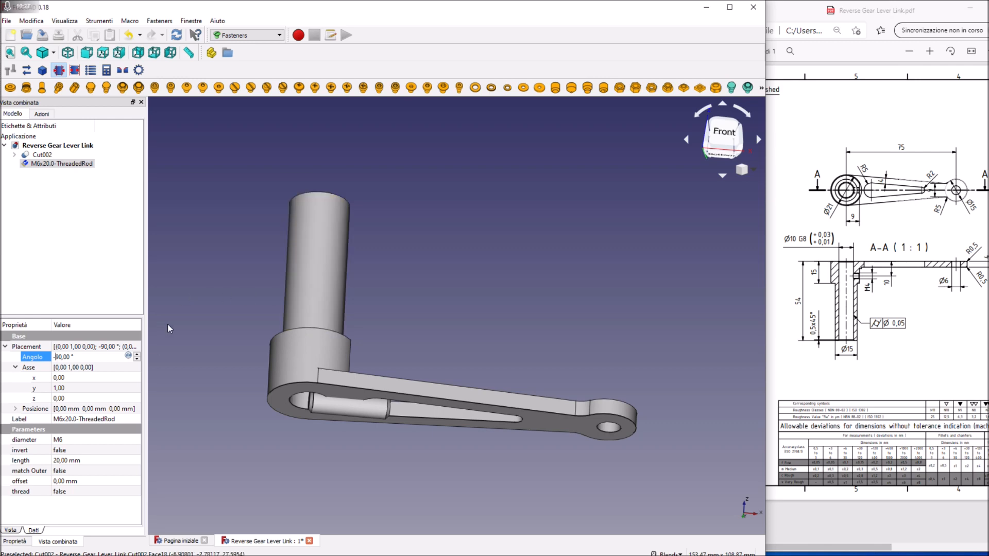
{"action": "left_click", "coordinate": [55, 399]}
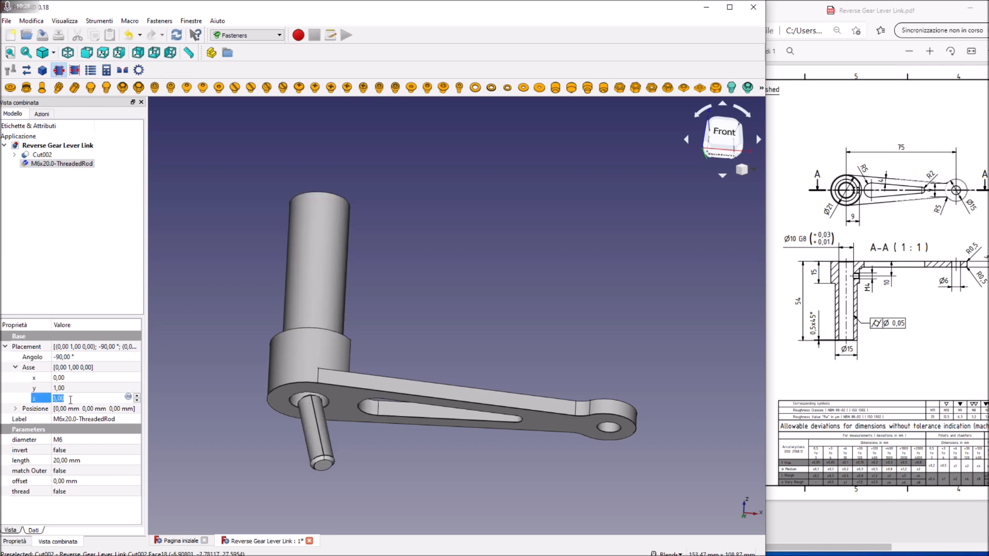
- Raise the threaded rod to a Z position of 10 mm and set its thread property to true
{"action": "left_click", "coordinate": [16, 408]}
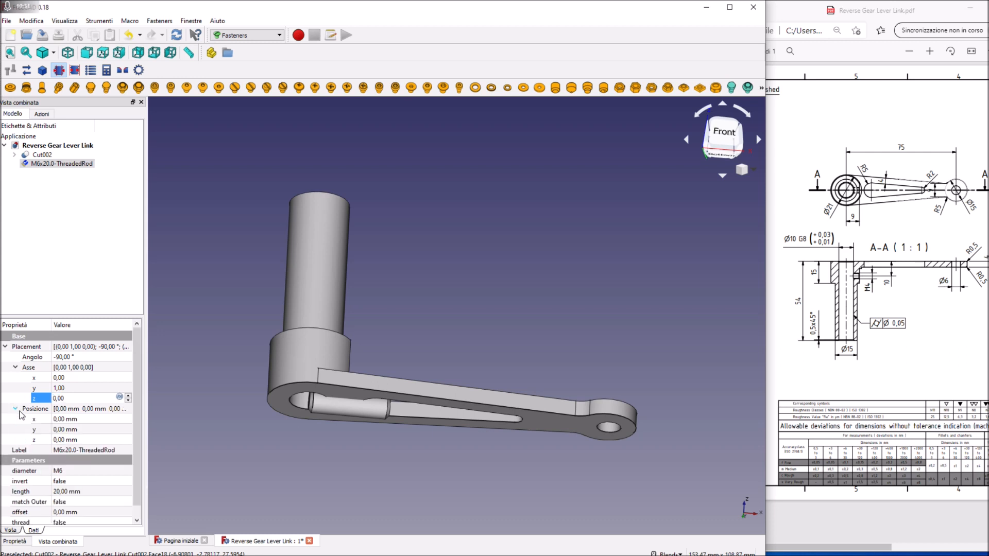
{"action": "left_click", "coordinate": [79, 441]}
{"action": "scroll", "coordinate": [79, 441], "scroll_direction": "up", "scroll_amount": 10}
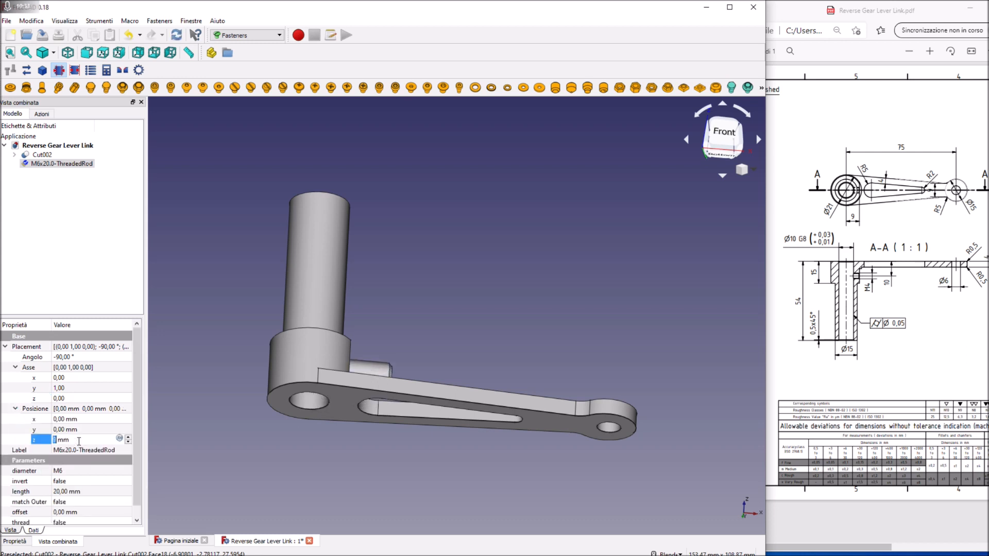
{"action": "left_click", "coordinate": [73, 523]}
{"action": "scroll", "coordinate": [73, 523], "scroll_direction": "down", "scroll_amount": 1}
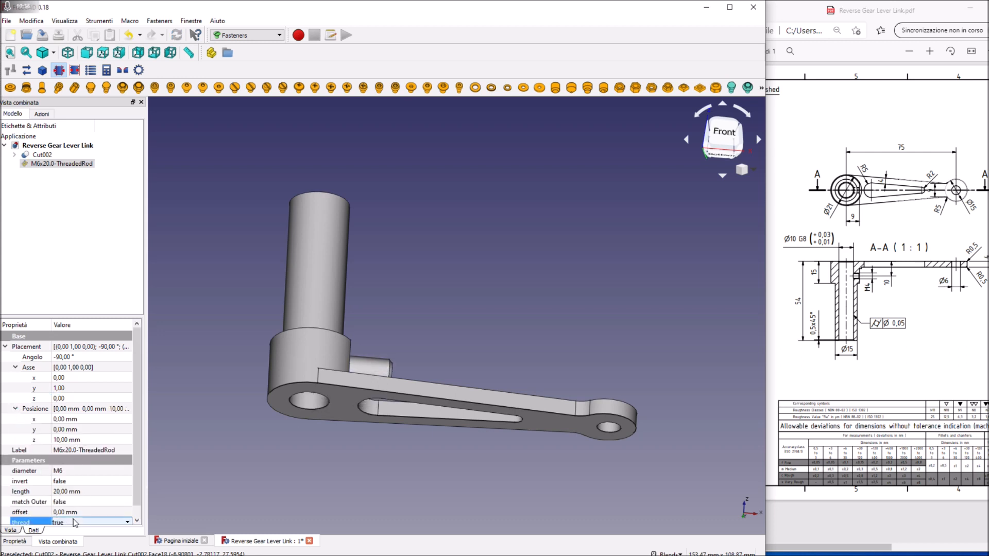
{"action": "left_click", "coordinate": [394, 344]}
{"action": "middle_click_drag", "start_coordinate": [359, 388], "coordinate": [367, 348]}
- Change the threaded rod's diameter to M4
{"action": "left_click", "coordinate": [54, 166]}
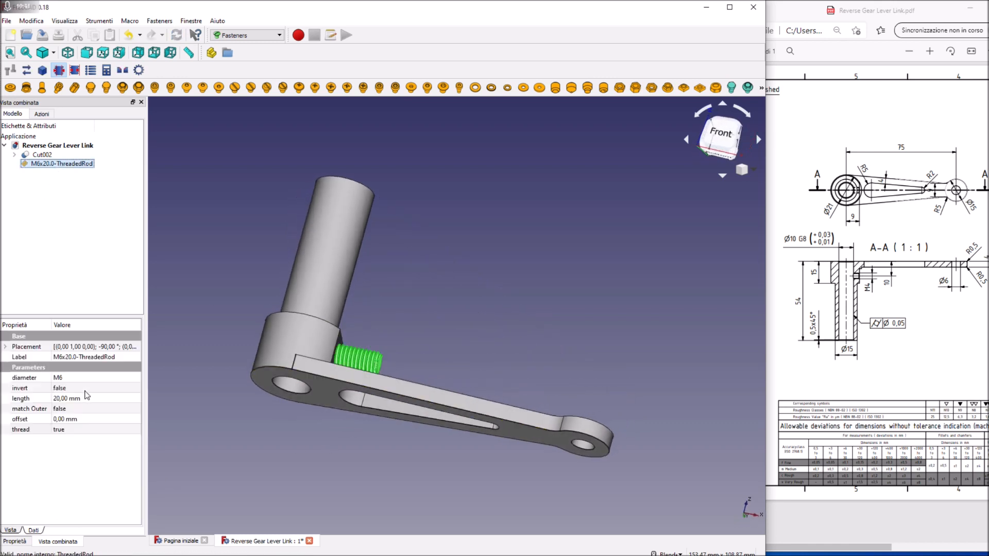
{"action": "left_click", "coordinate": [80, 379]}
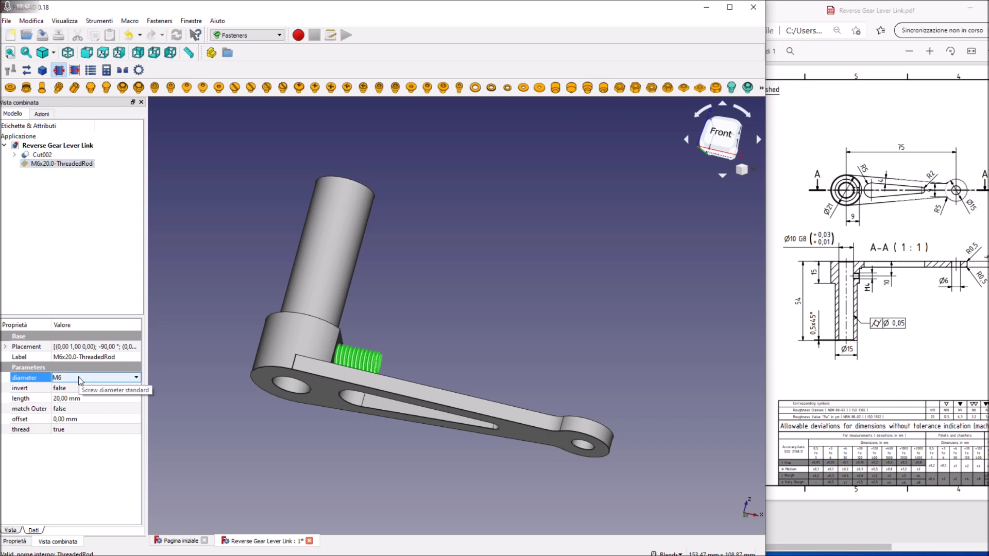
{"action": "scroll", "coordinate": [80, 380], "scroll_direction": "down", "scroll_amount": 1}
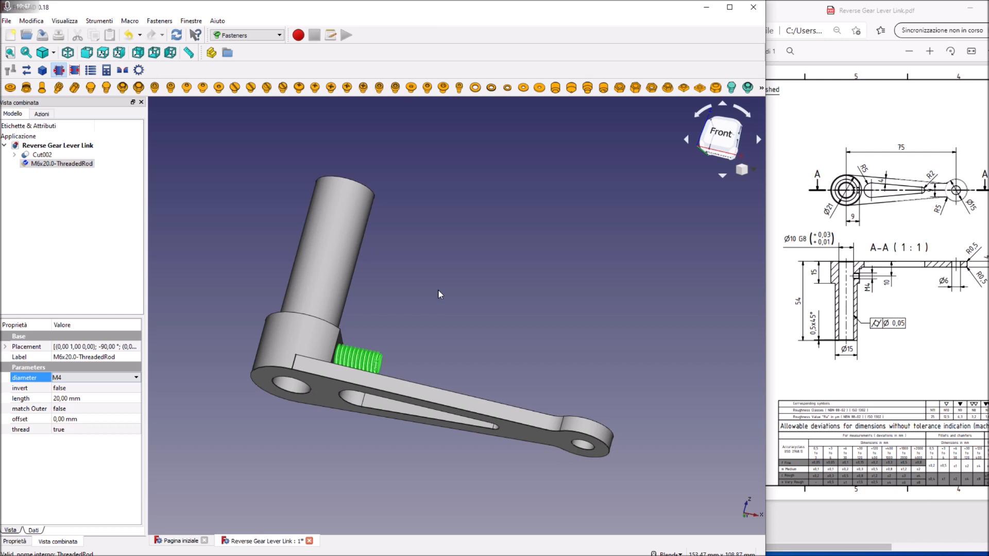
{"action": "left_click", "coordinate": [254, 254]}
{"action": "middle_click_drag", "start_coordinate": [241, 249], "coordinate": [173, 242]}
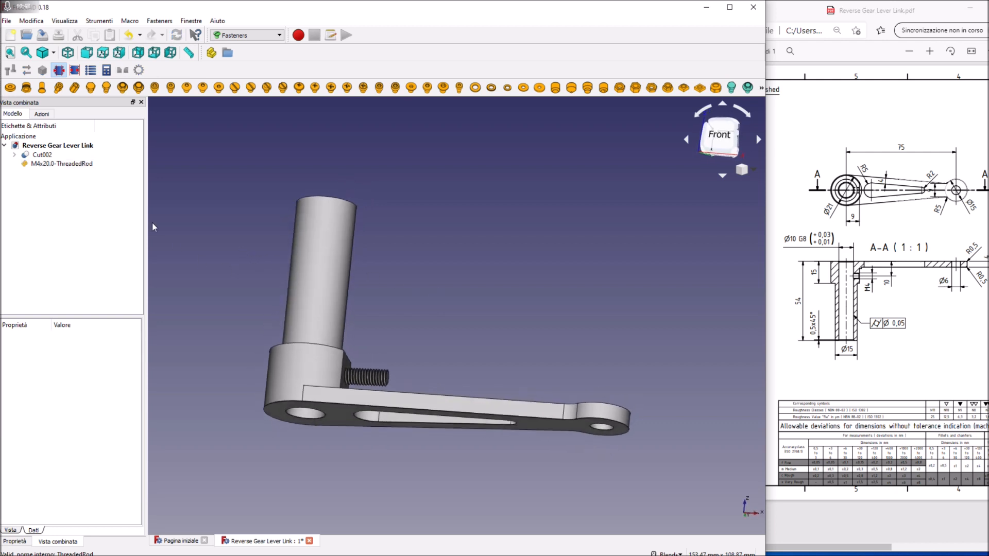
- In the Part workbench, subtract the threaded rod from the lever body to cut the M4 threaded hole through the boss flat
{"action": "left_click", "coordinate": [43, 155]}
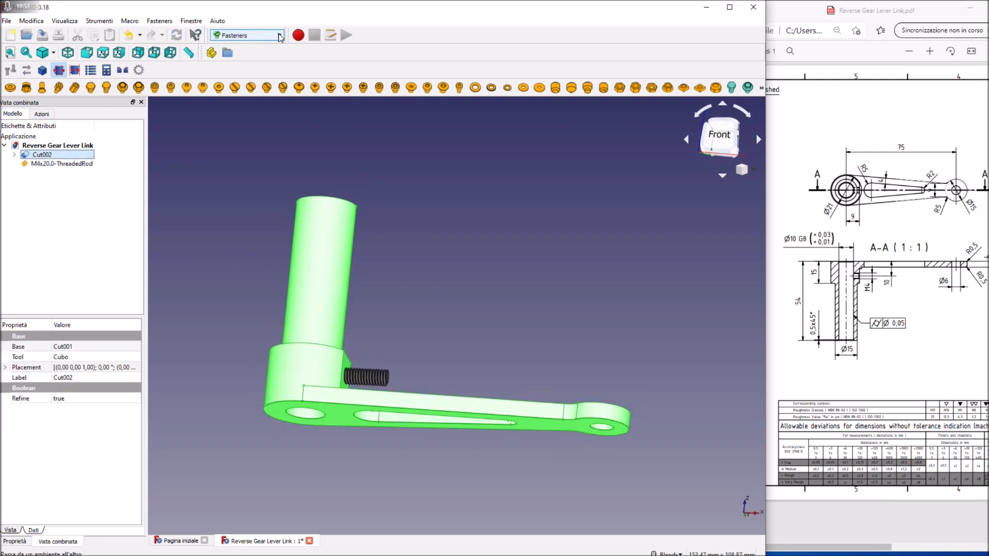
{"action": "left_click", "coordinate": [279, 35]}
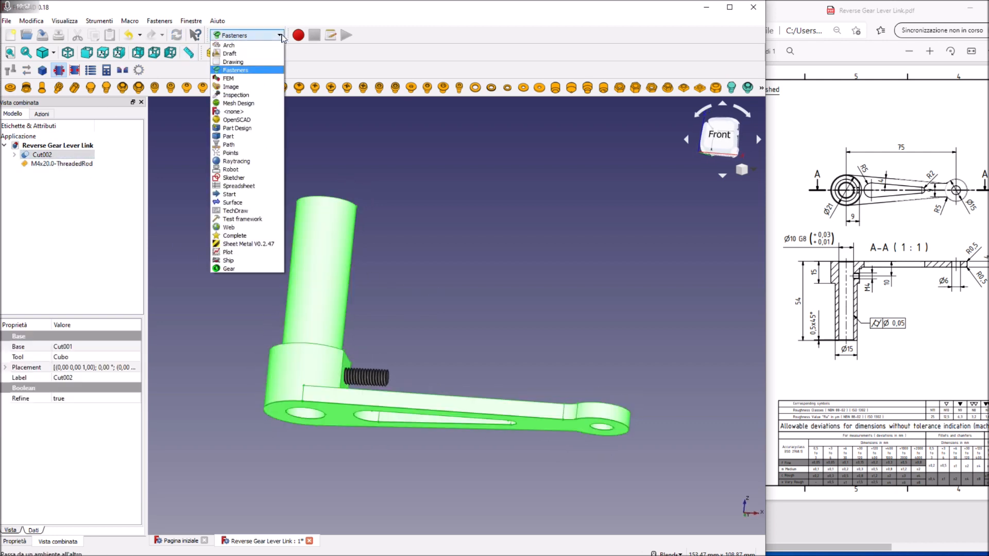
{"action": "left_click", "coordinate": [236, 136]}
{"action": "left_click", "coordinate": [75, 147], "text": "ctrl"}
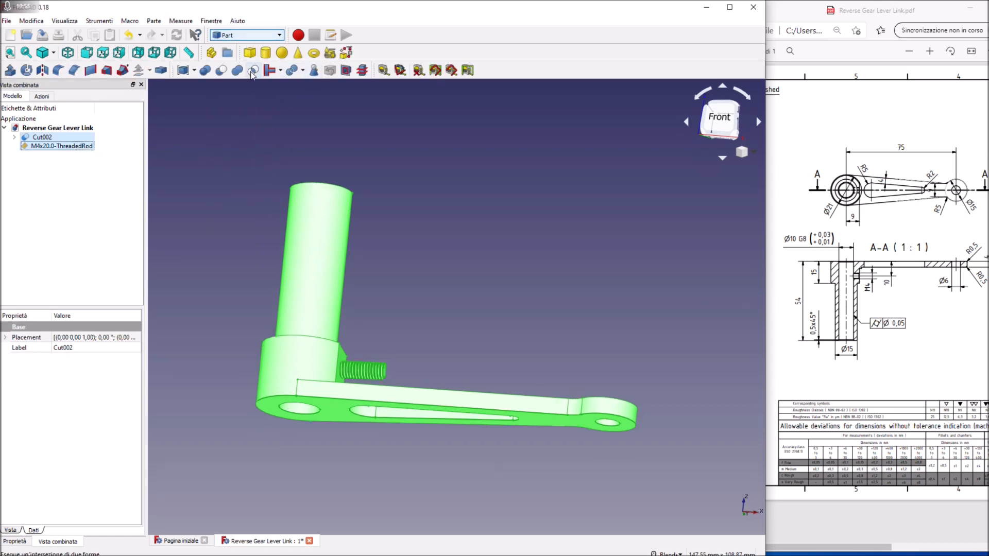
{"action": "key", "text": "0"}
{"action": "mouse_move", "coordinate": [412, 309]}
{"action": "middle_mouse_down"}
{"action": "mouse_move", "coordinate": [449, 294]}
{"action": "mouse_move", "coordinate": [462, 270]}
{"action": "mouse_move", "coordinate": [464, 278]}
{"action": "mouse_move", "coordinate": [399, 296]}
{"action": "middle_mouse_up"}
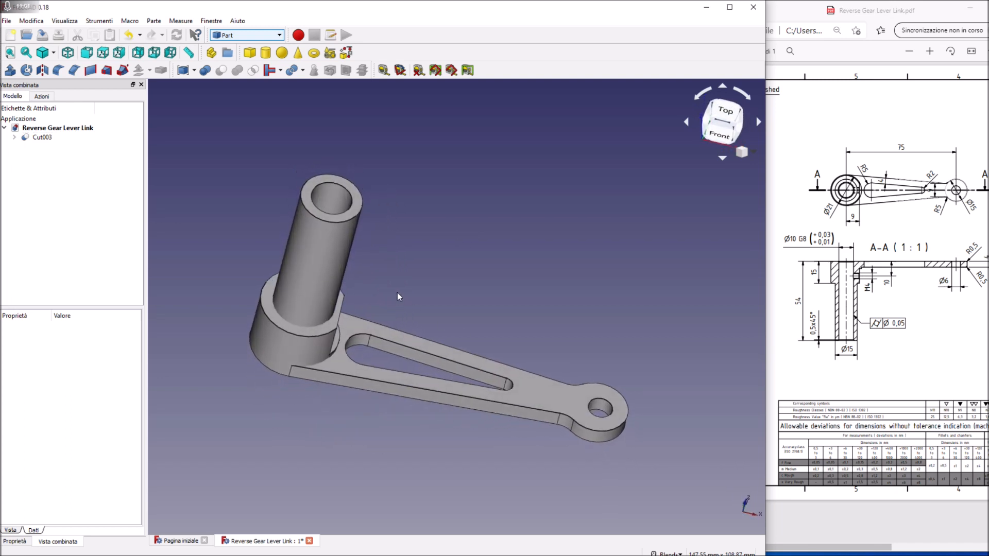
- Chamfer the end edges of the post, its bore and the small hole, plus the boss's upper edge, by 0.3 mm
{"action": "left_click", "coordinate": [338, 219]}
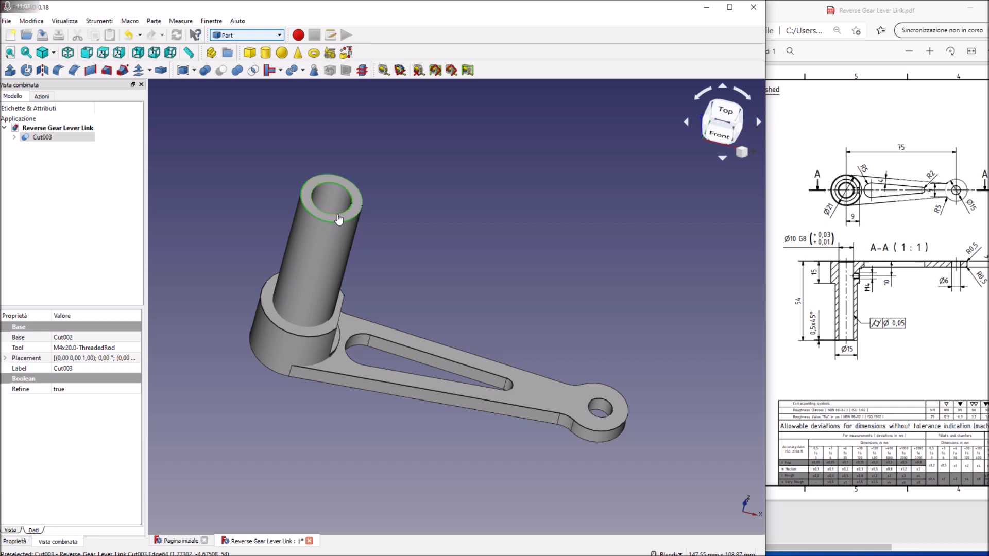
{"action": "left_click", "coordinate": [314, 336], "text": "ctrl"}
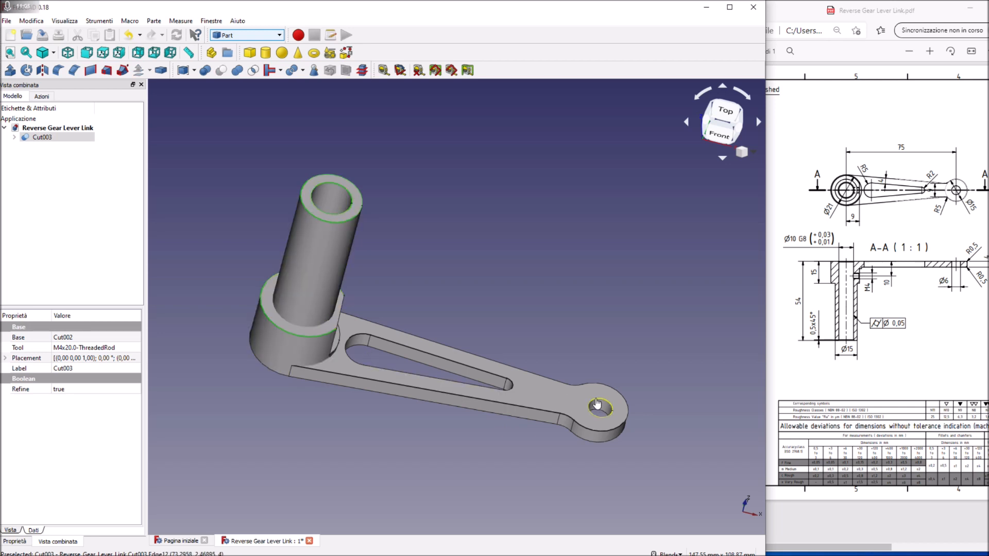
{"action": "middle_click_drag", "start_coordinate": [460, 411], "coordinate": [327, 277]}
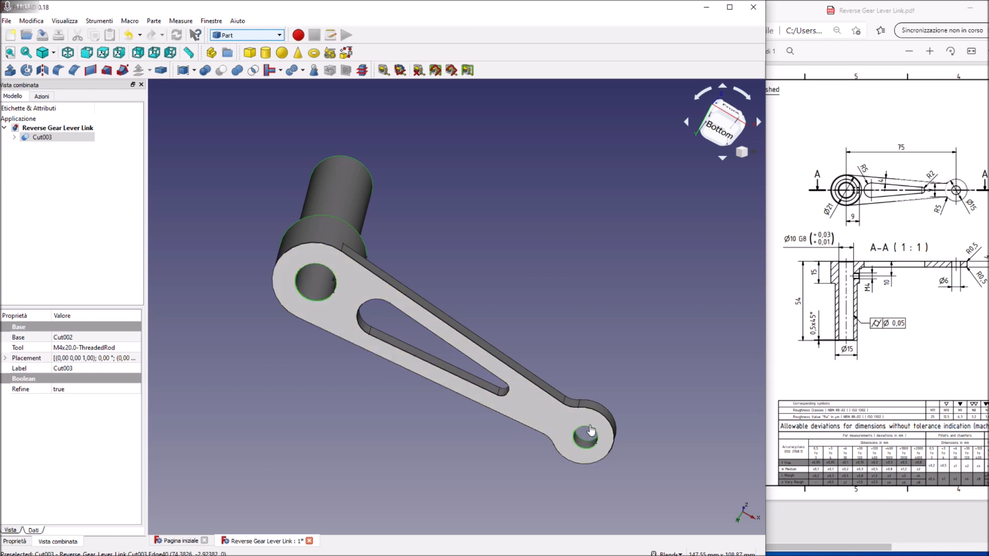
{"action": "left_click", "coordinate": [74, 71]}
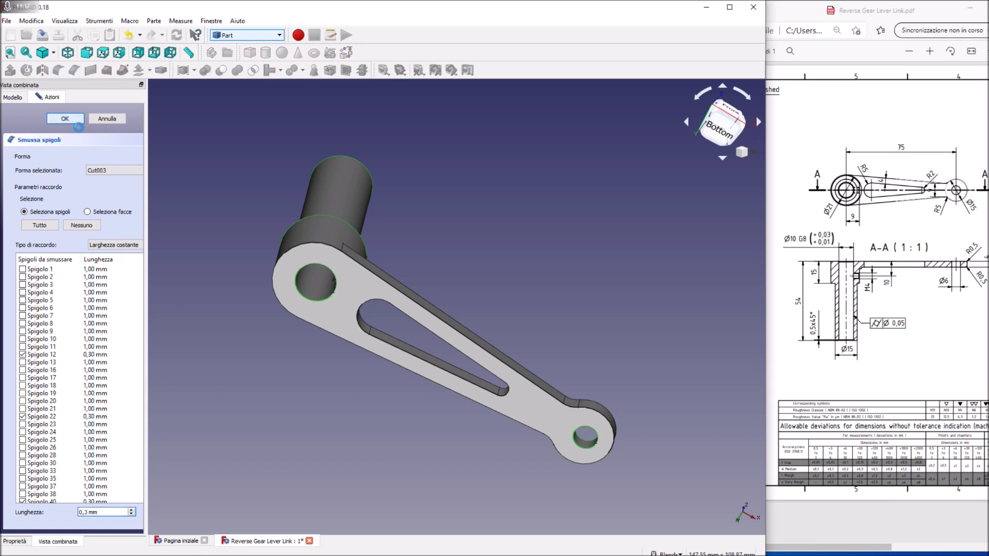
- Chamfer the upper edge of the lever arm's tapered slot by 0.3 mm
{"action": "middle_click_drag", "start_coordinate": [537, 198], "coordinate": [419, 351]}
{"action": "left_click", "coordinate": [435, 344]}
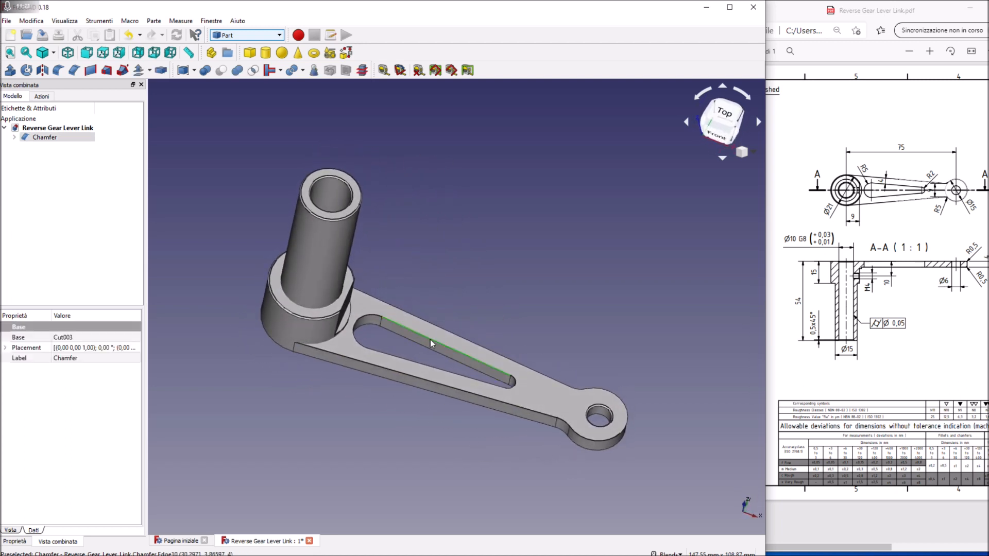
{"action": "left_click", "coordinate": [74, 70]}
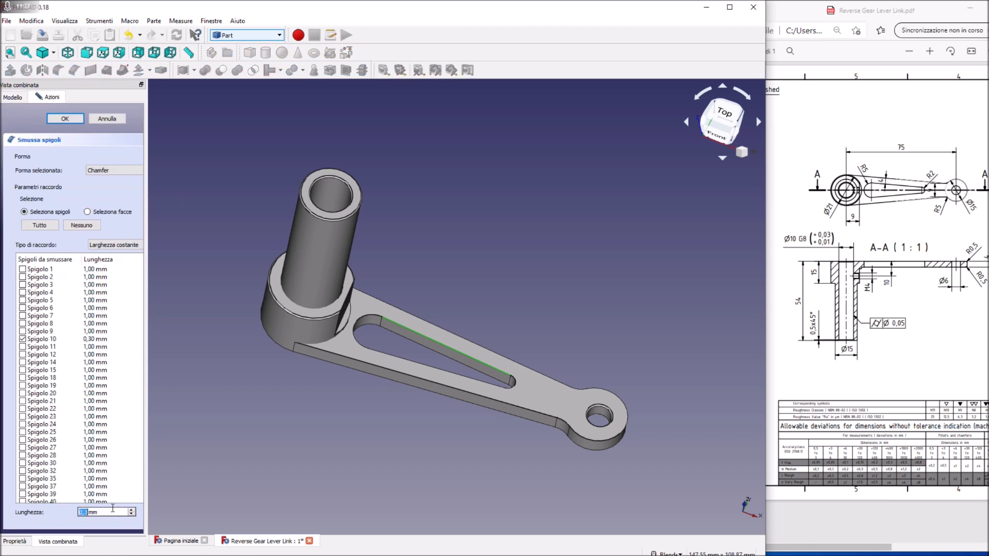
{"action": "left_click", "coordinate": [65, 119]}
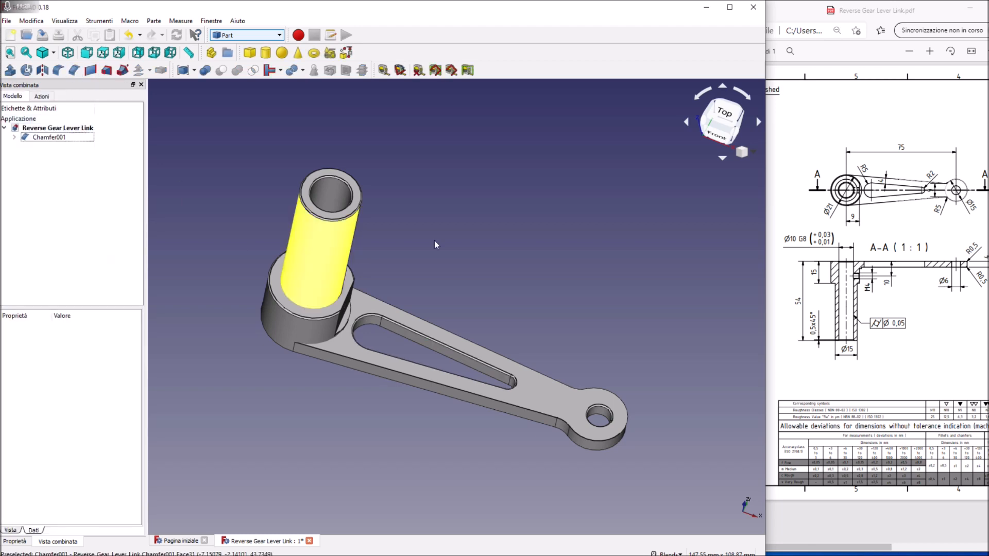
- Chamfer the upper outline of the lever arm and its rounded end, plus the lower edge of the tapered slot
{"action": "left_click", "coordinate": [617, 398]}
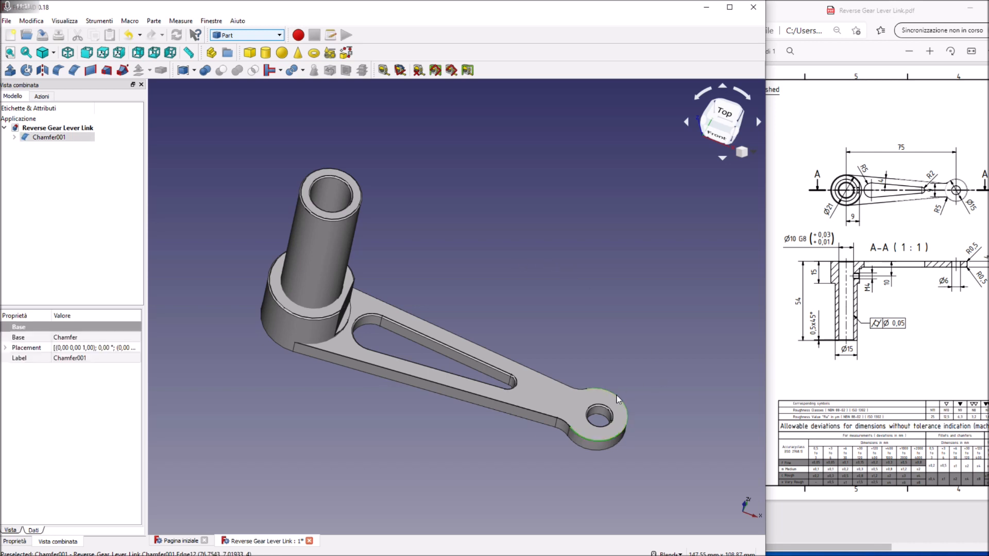
{"action": "left_click", "coordinate": [74, 70]}
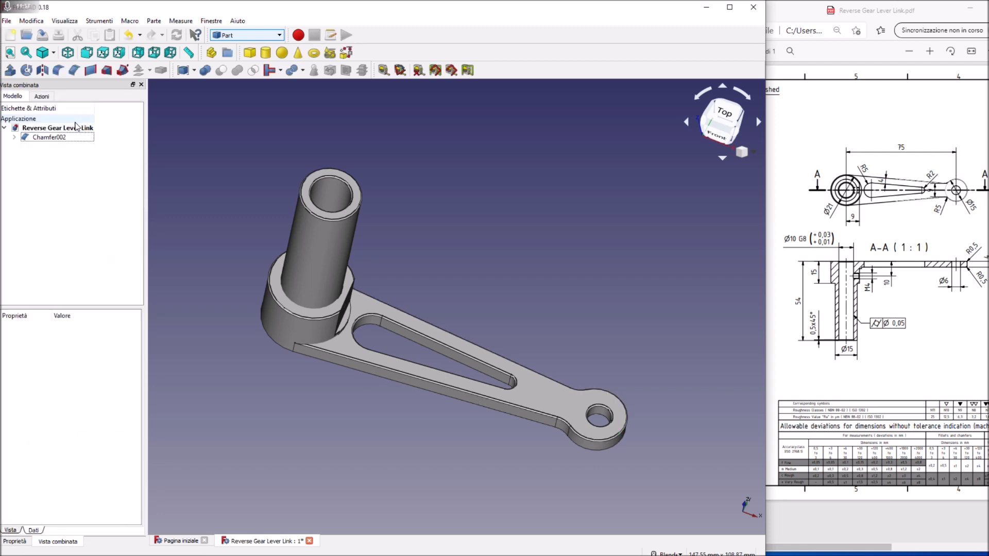
{"action": "middle_click_drag", "start_coordinate": [370, 399], "coordinate": [378, 230]}
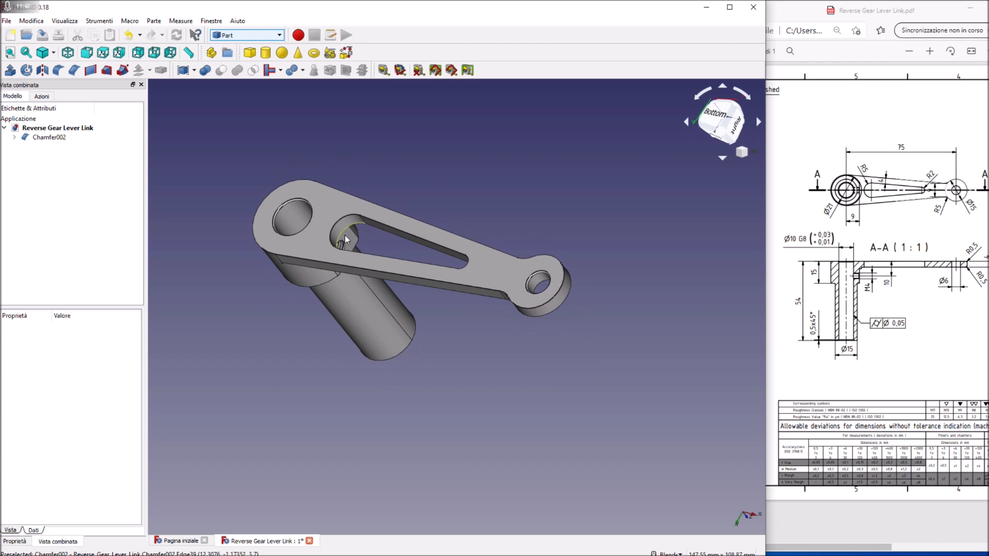
{"action": "left_click", "coordinate": [381, 225]}
{"action": "left_click", "coordinate": [74, 69]}
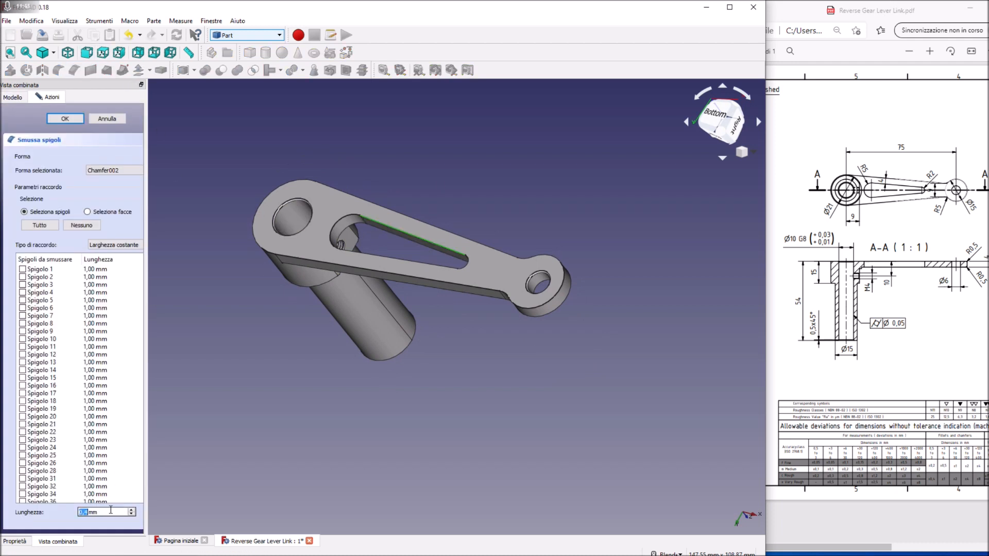
{"action": "left_click", "coordinate": [72, 122]}
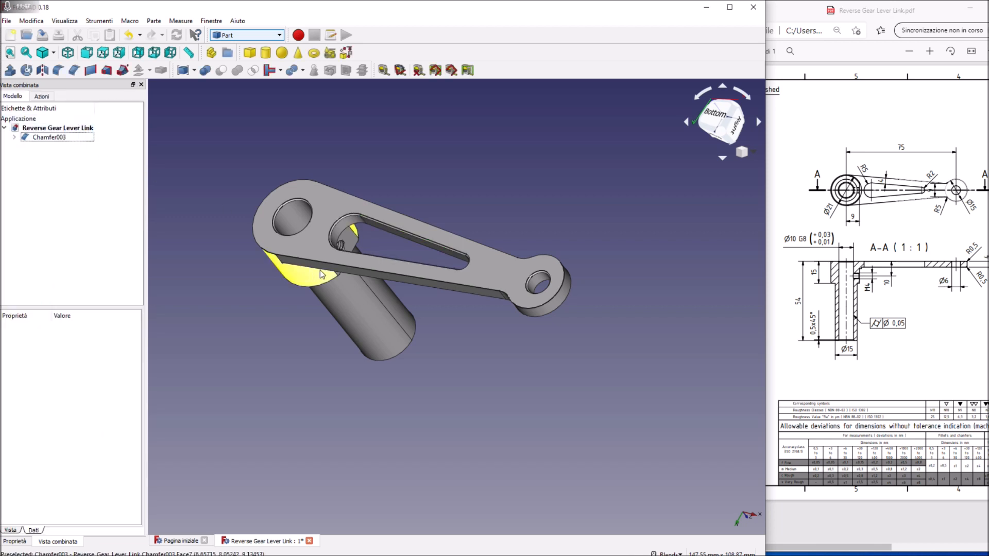
- Try to chamfer the outer outline of the lever's underside, and undo that chamfer
{"action": "left_click", "coordinate": [279, 266]}
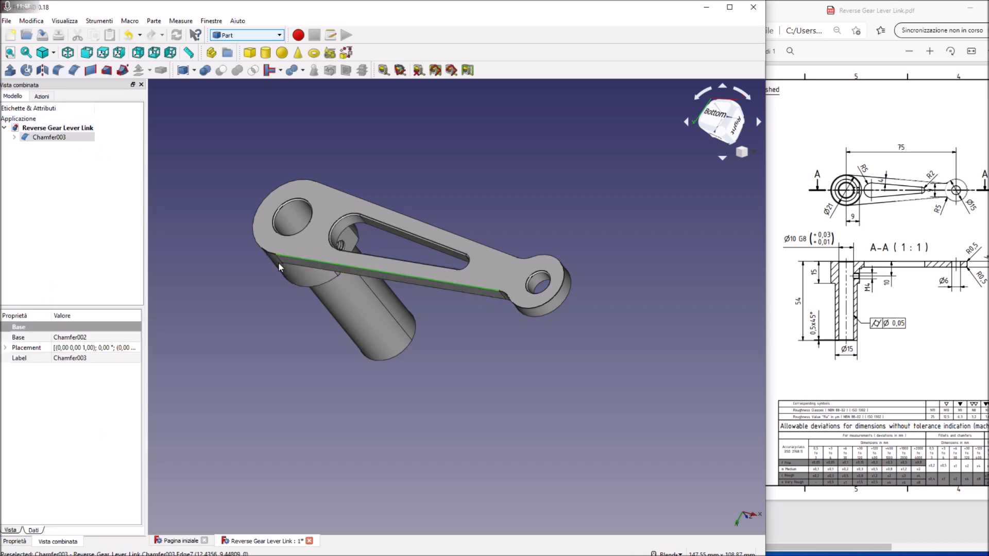
{"action": "left_click", "coordinate": [565, 291]}
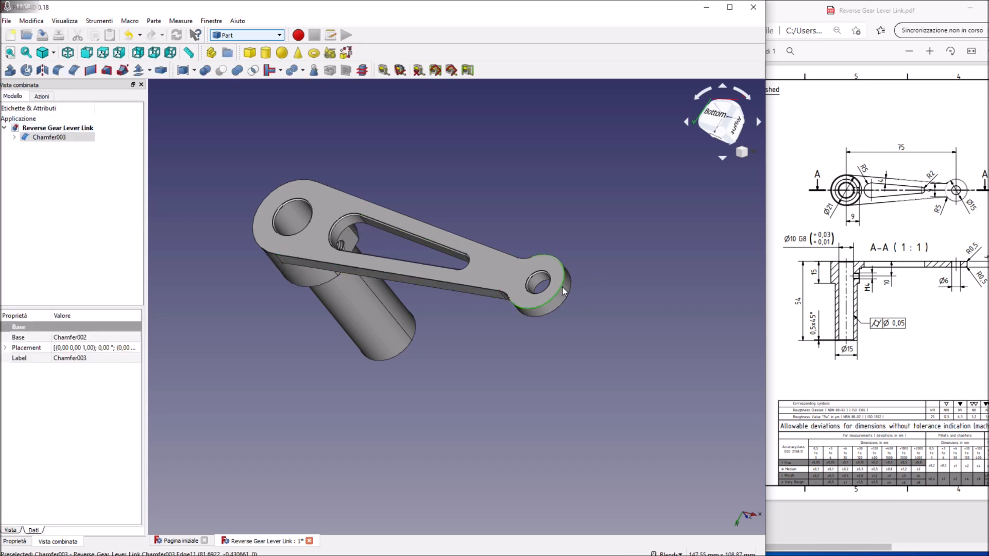
{"action": "left_click", "coordinate": [74, 69]}
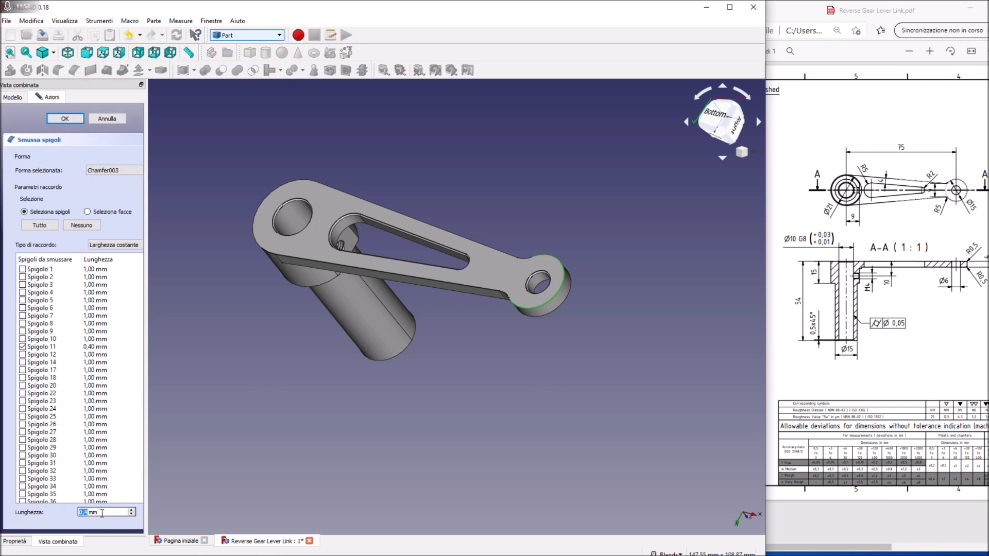
{"action": "left_click", "coordinate": [61, 118]}
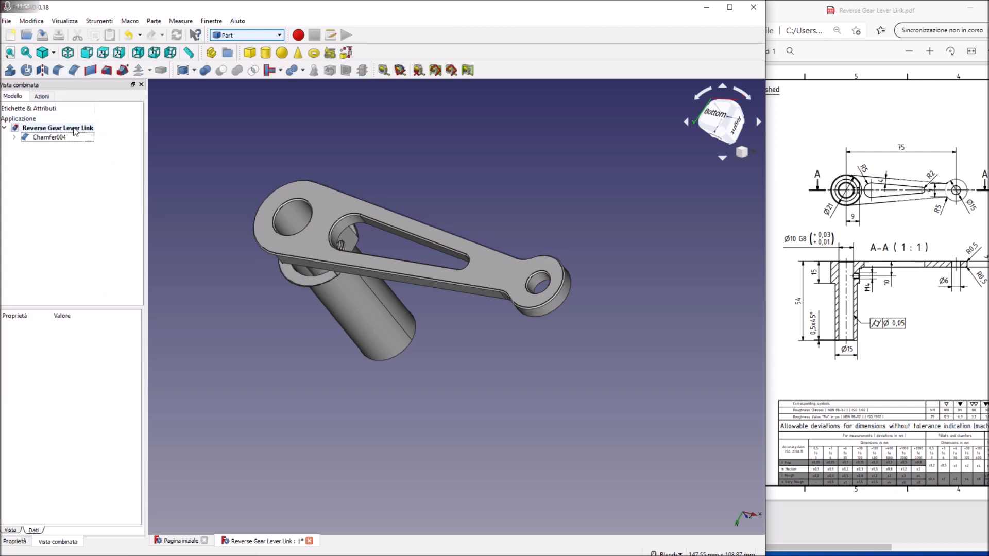
{"action": "middle_click_drag", "start_coordinate": [338, 331], "coordinate": [358, 365]}
{"action": "left_click", "coordinate": [31, 21]}
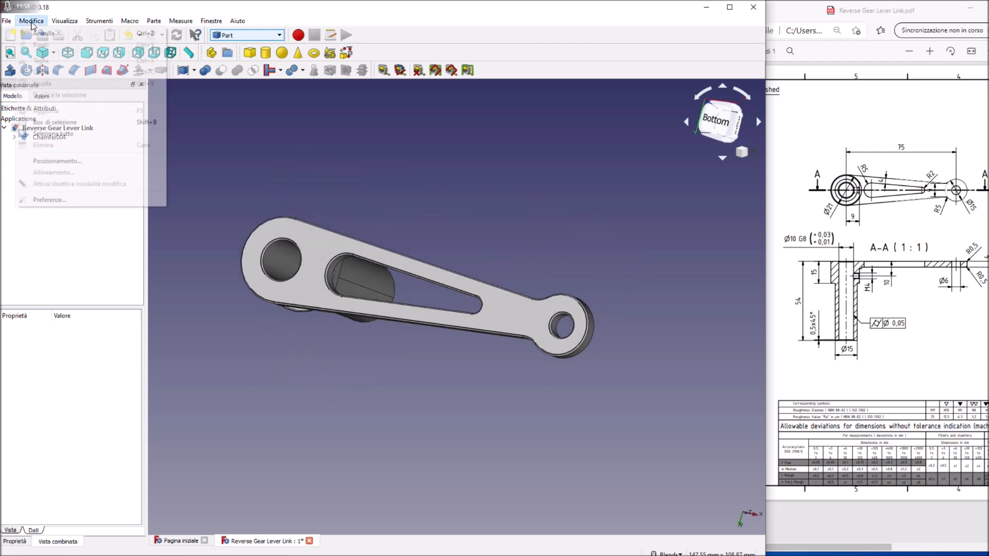
{"action": "left_click", "coordinate": [36, 33]}
- Apply a gold-coloured metal material to the appearance of the whole lever link
{"action": "middle_click_drag", "start_coordinate": [423, 183], "coordinate": [353, 279]}
{"action": "double_click", "coordinate": [352, 278]}
{"action": "right_click", "coordinate": [352, 278]}
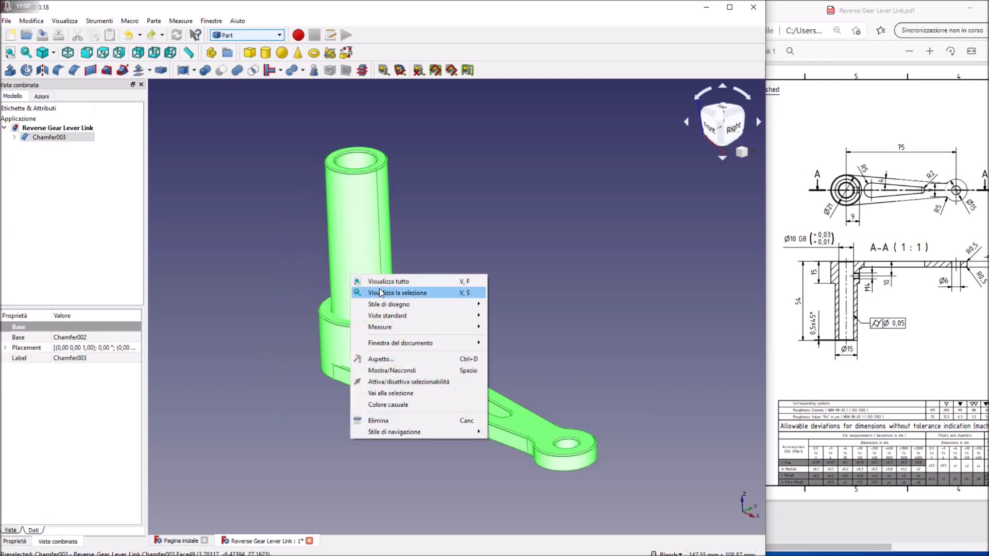
{"action": "left_click", "coordinate": [391, 357]}
{"action": "left_click", "coordinate": [412, 339]}
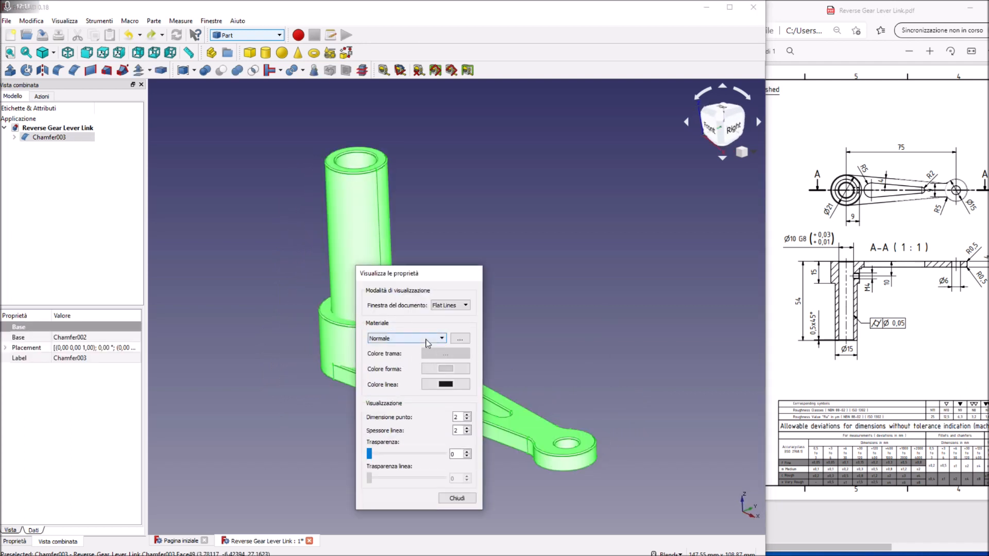
{"action": "left_click", "coordinate": [390, 394]}
{"action": "left_click", "coordinate": [526, 341]}
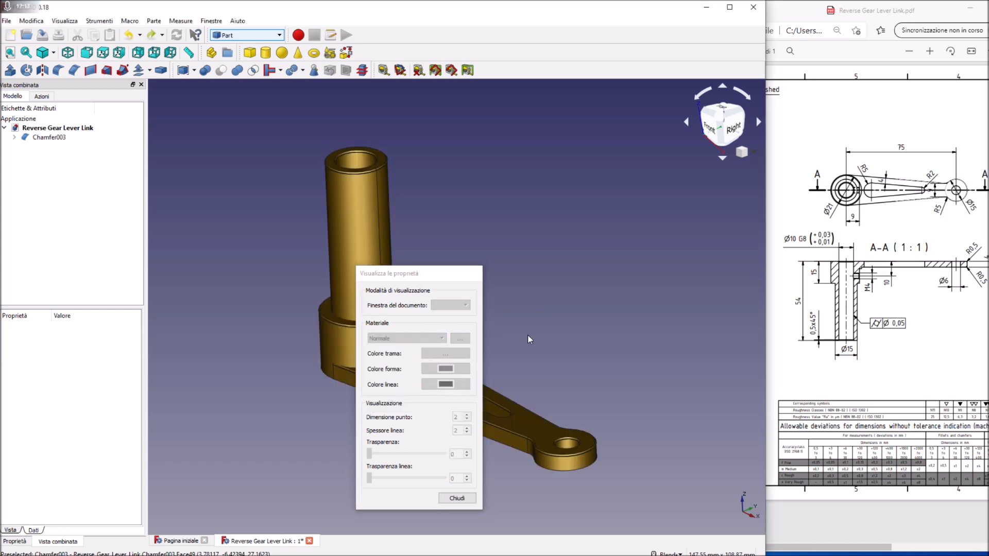
{"action": "left_click_drag", "start_coordinate": [870, 545], "coordinate": [969, 545]}
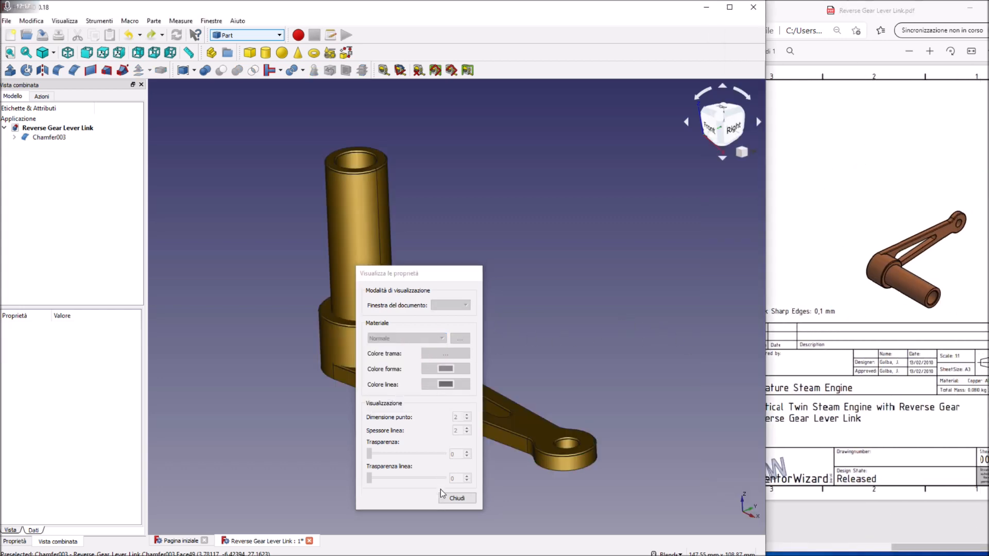
{"action": "left_click", "coordinate": [454, 498]}
{"action": "middle_click_drag", "start_coordinate": [541, 430], "coordinate": [412, 280]}
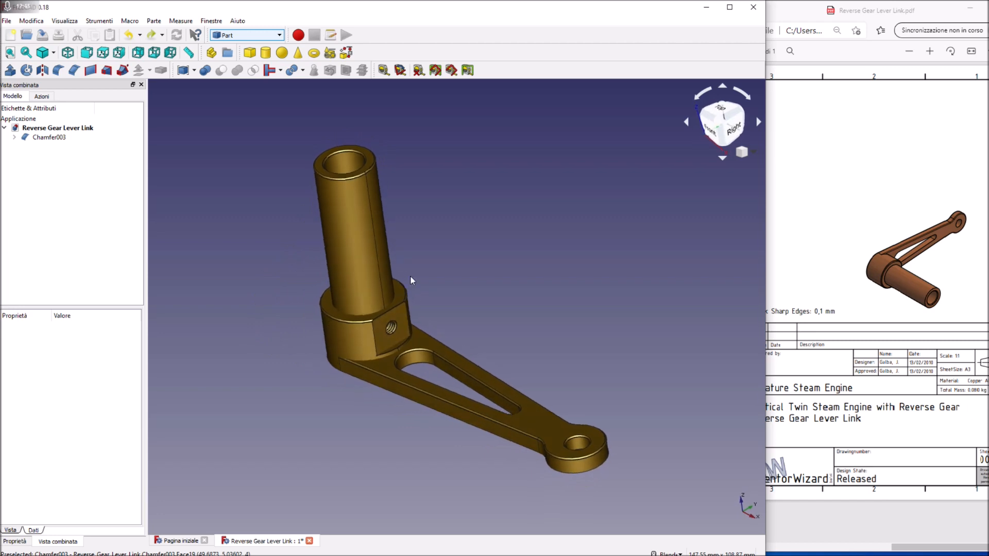
{"action": "left_click", "coordinate": [6, 20]}
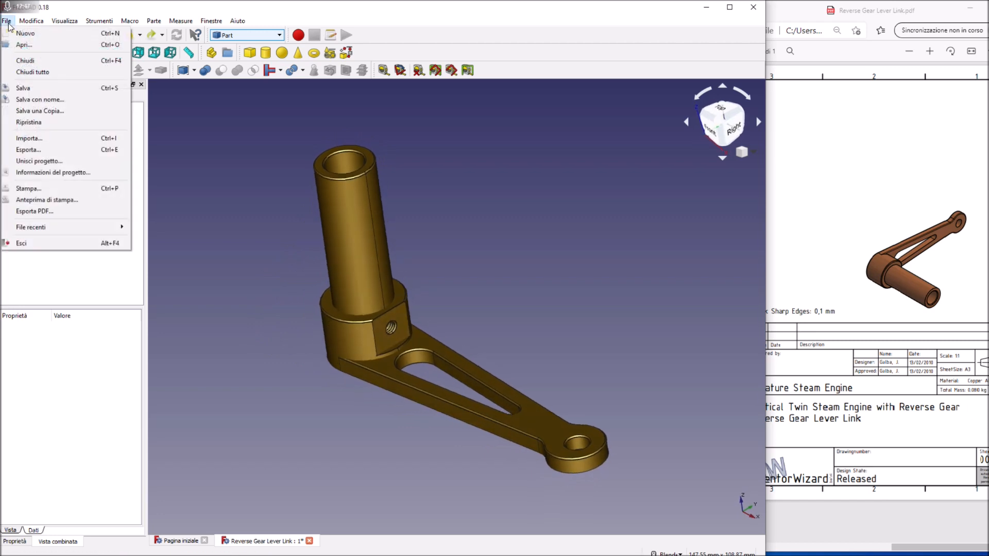
{"action": "left_click", "coordinate": [29, 149]}
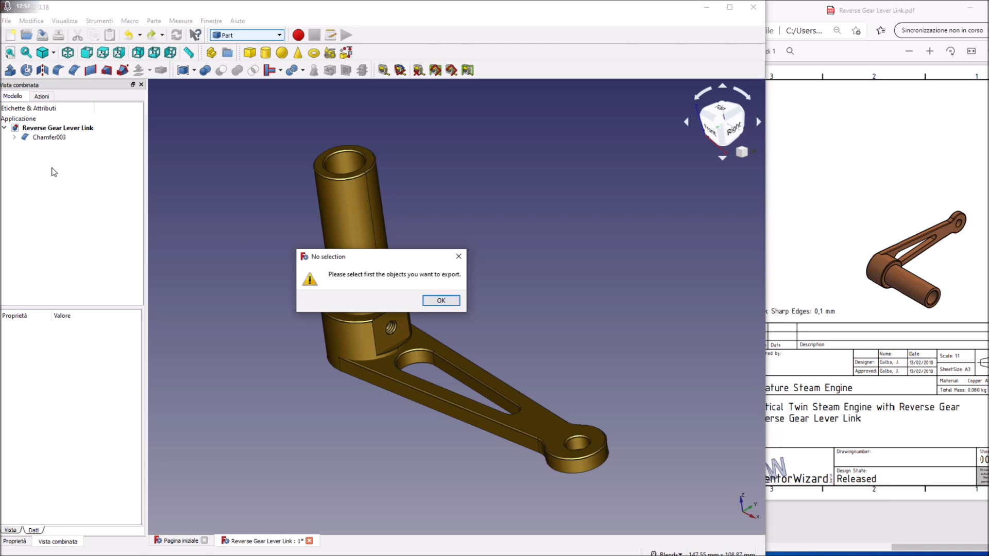
{"action": "key", "text": "Return"}
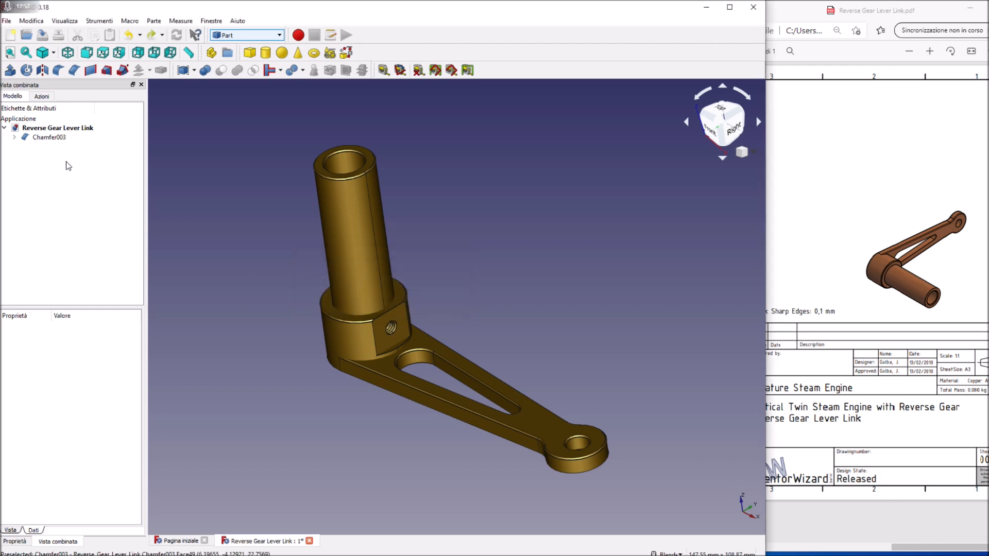
- Export the final chamfered lever body to the Stand folder as Lever in the STEP with colors format
{"action": "left_click", "coordinate": [49, 137]}
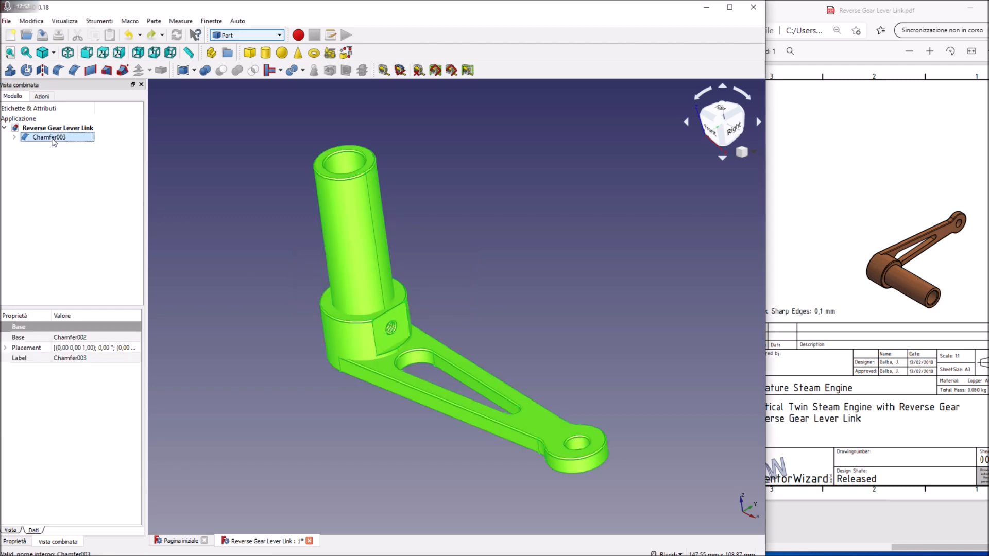
{"action": "left_click", "coordinate": [6, 21]}
{"action": "left_click", "coordinate": [27, 150]}
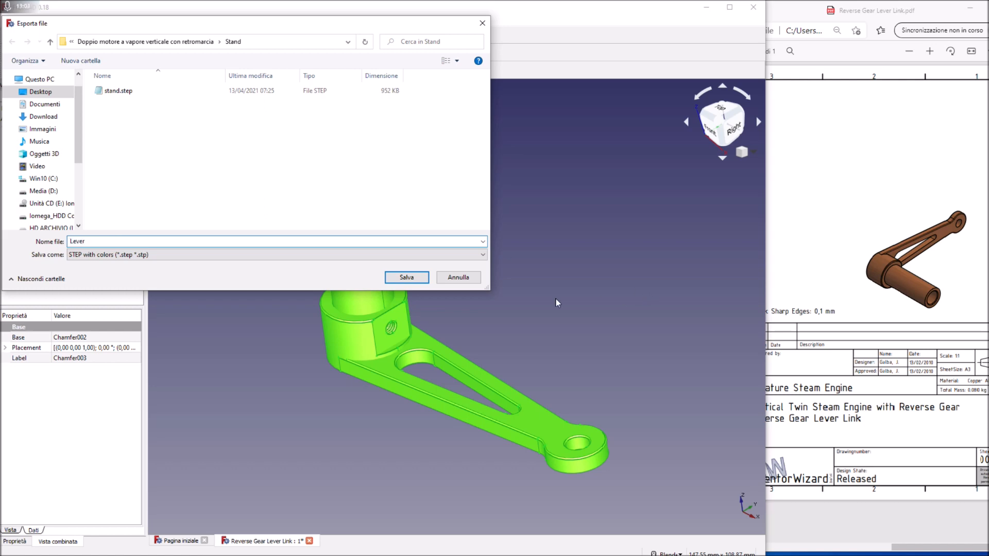
{"action": "left_click", "coordinate": [406, 277]}
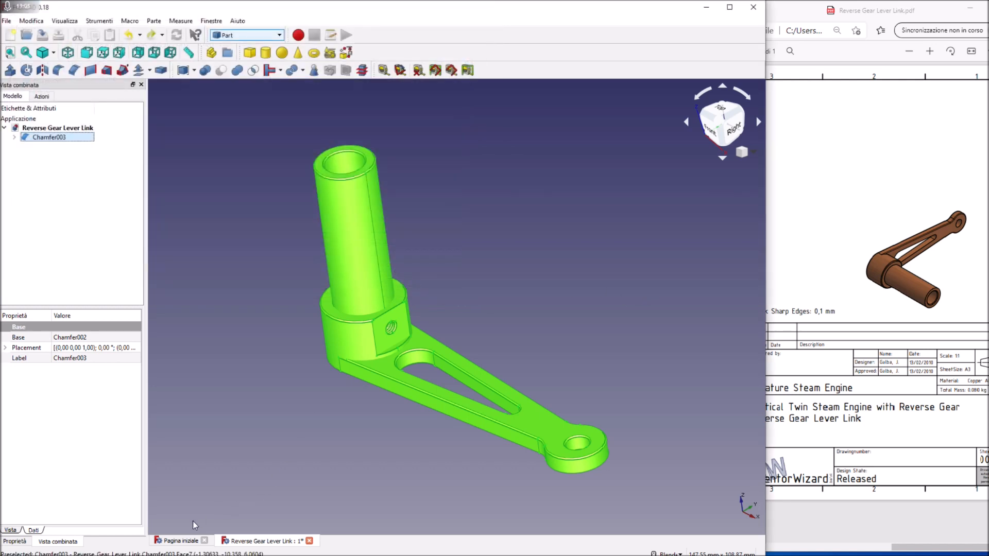
- Create a new empty document and import Lever.step into it to check the export
{"action": "left_click", "coordinate": [184, 541]}
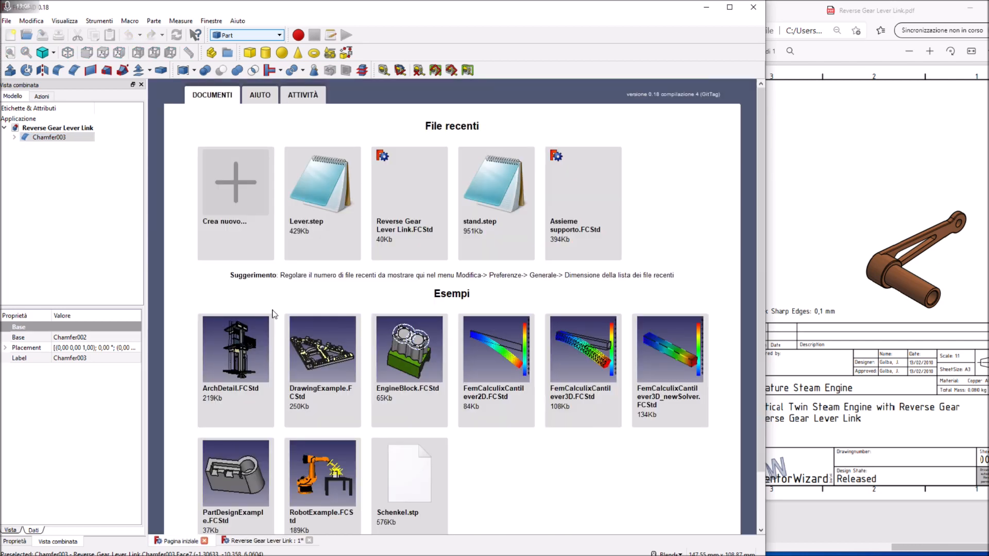
{"action": "left_click", "coordinate": [244, 192]}
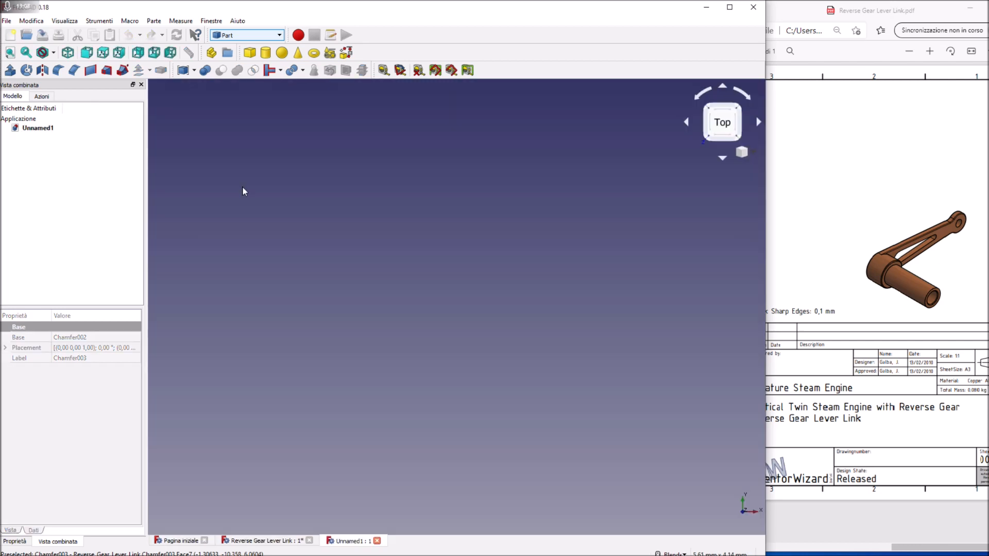
{"action": "left_click", "coordinate": [6, 21]}
{"action": "left_click", "coordinate": [23, 137]}
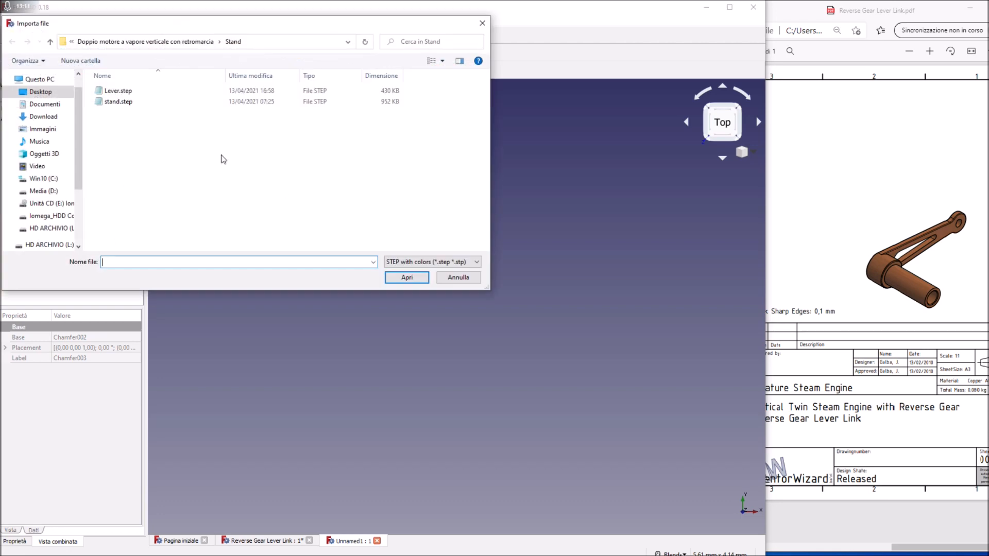
{"action": "double_click", "coordinate": [125, 100]}
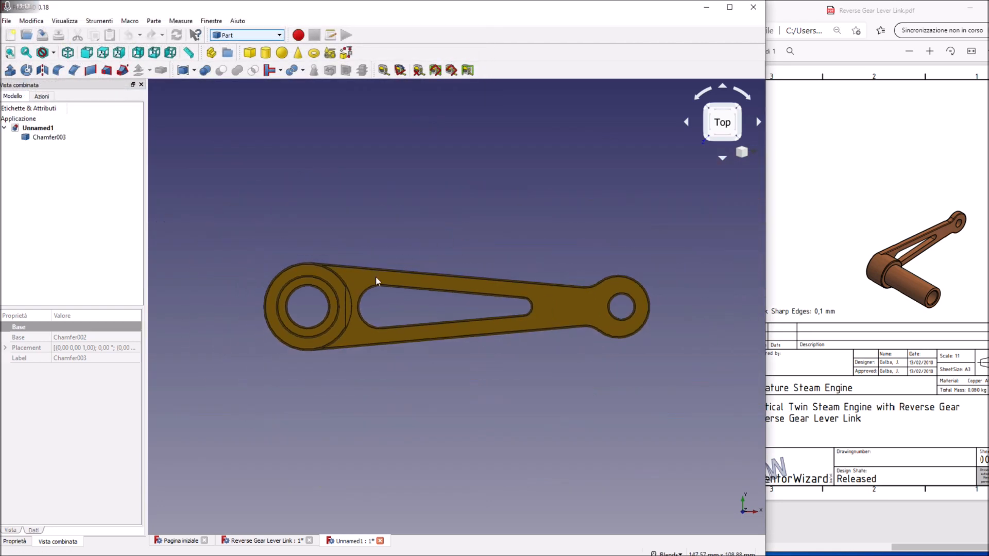
{"action": "middle_click_drag", "start_coordinate": [406, 239], "coordinate": [375, 288]}
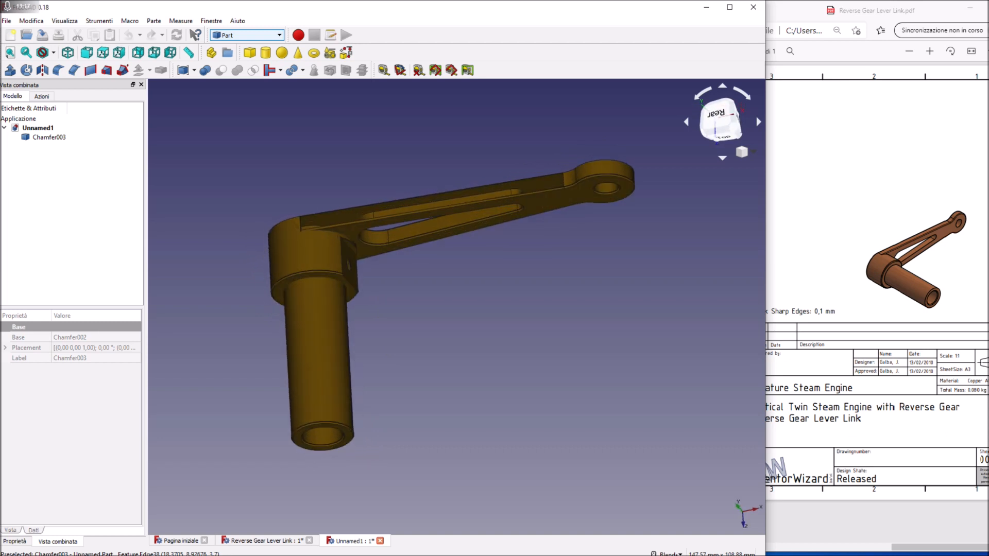
- Compare the original lever link with the imported STEP copy, and close the unnamed document without saving it
{"action": "left_click", "coordinate": [259, 537]}
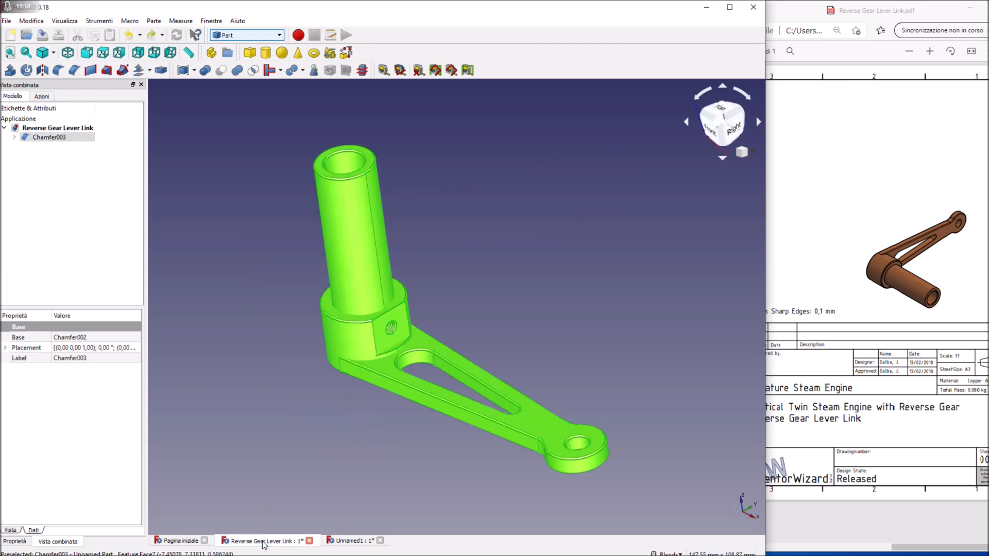
{"action": "middle_click_drag", "start_coordinate": [349, 415], "coordinate": [273, 346]}
{"action": "left_click", "coordinate": [273, 346]}
{"action": "key", "text": "1"}
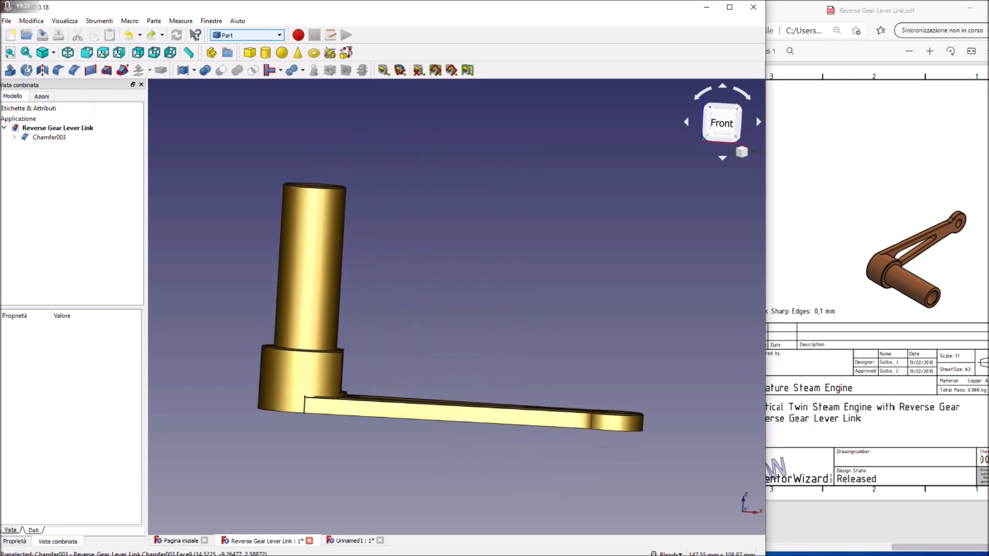
{"action": "left_click", "coordinate": [340, 541]}
{"action": "middle_click_drag", "start_coordinate": [443, 362], "coordinate": [423, 381]}
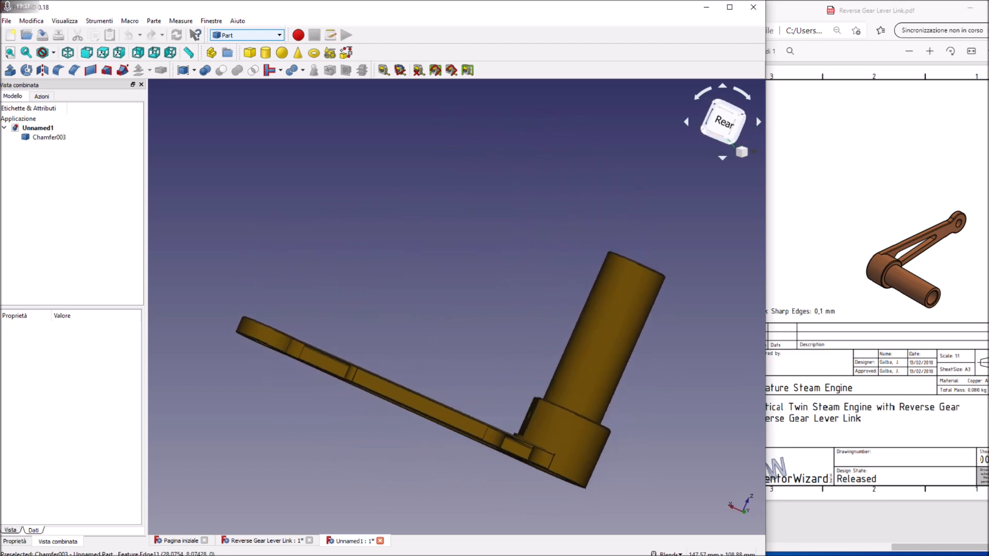
{"action": "left_click", "coordinate": [380, 540]}
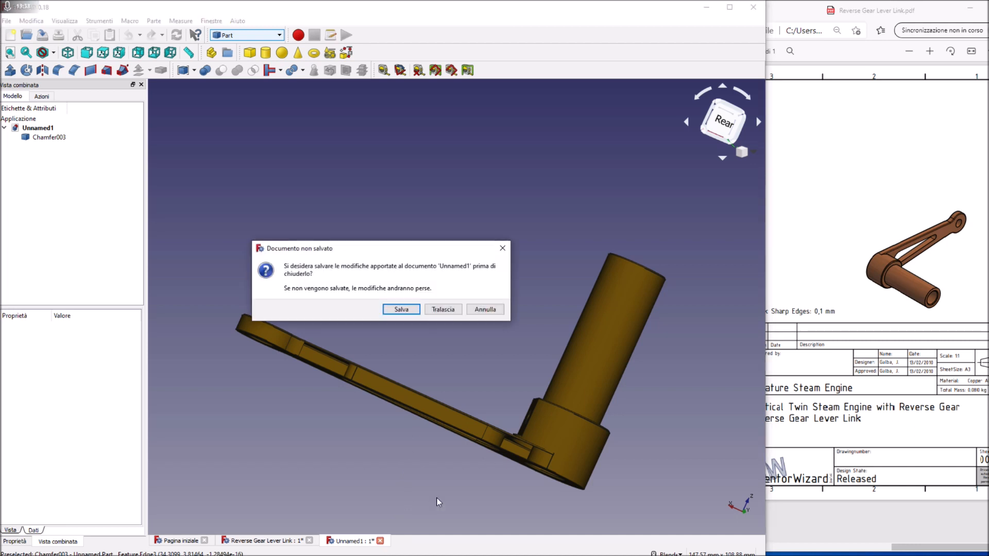
{"action": "left_click", "coordinate": [451, 309]}
{"action": "middle_click_drag", "start_coordinate": [468, 317], "coordinate": [471, 247]}
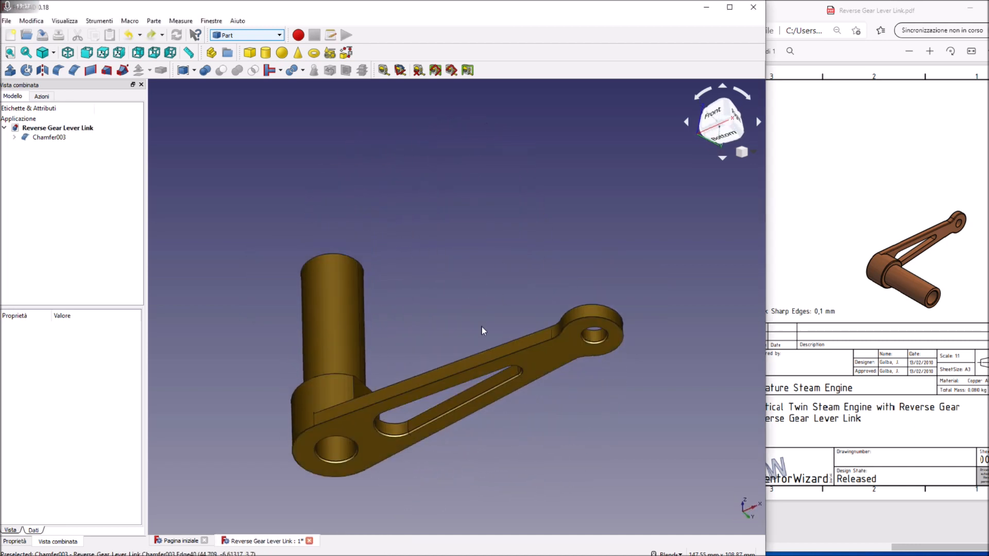
{"action": "middle_click_drag", "start_coordinate": [447, 282], "coordinate": [458, 320]}
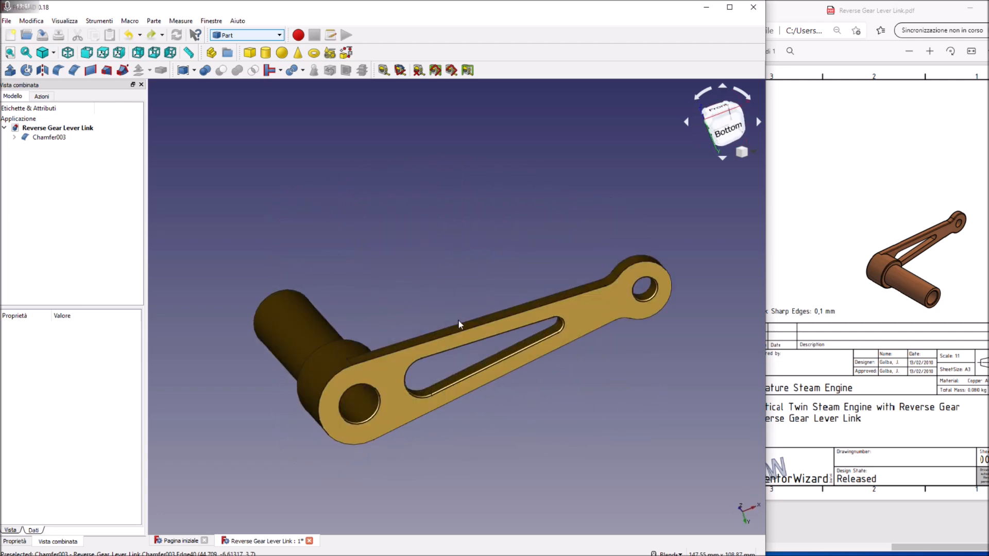
{"action": "middle_click_drag", "start_coordinate": [412, 280], "coordinate": [325, 420]}
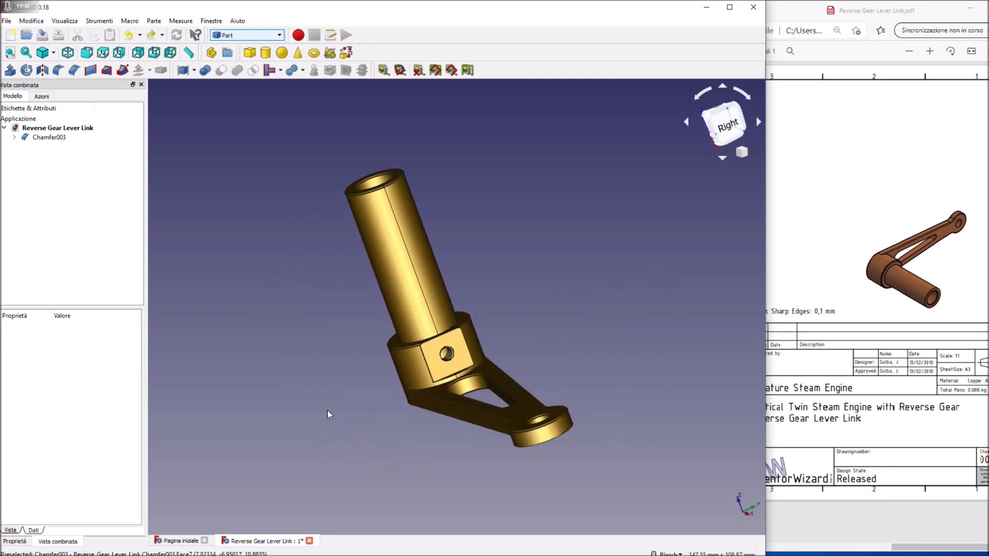